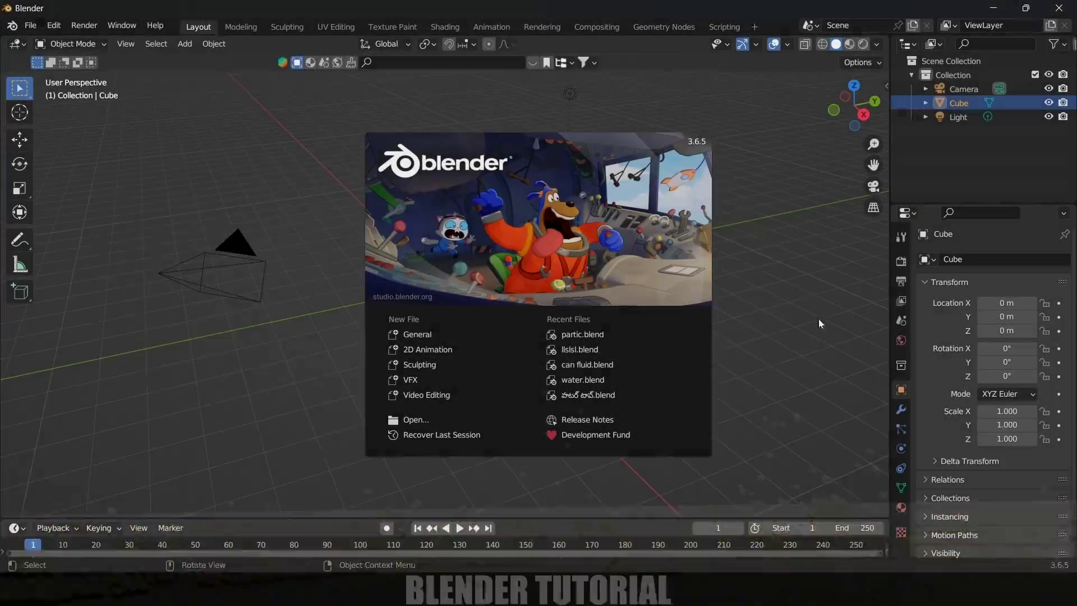
Dismiss the splash screen and delete the default cube, camera and light
click(765, 236)
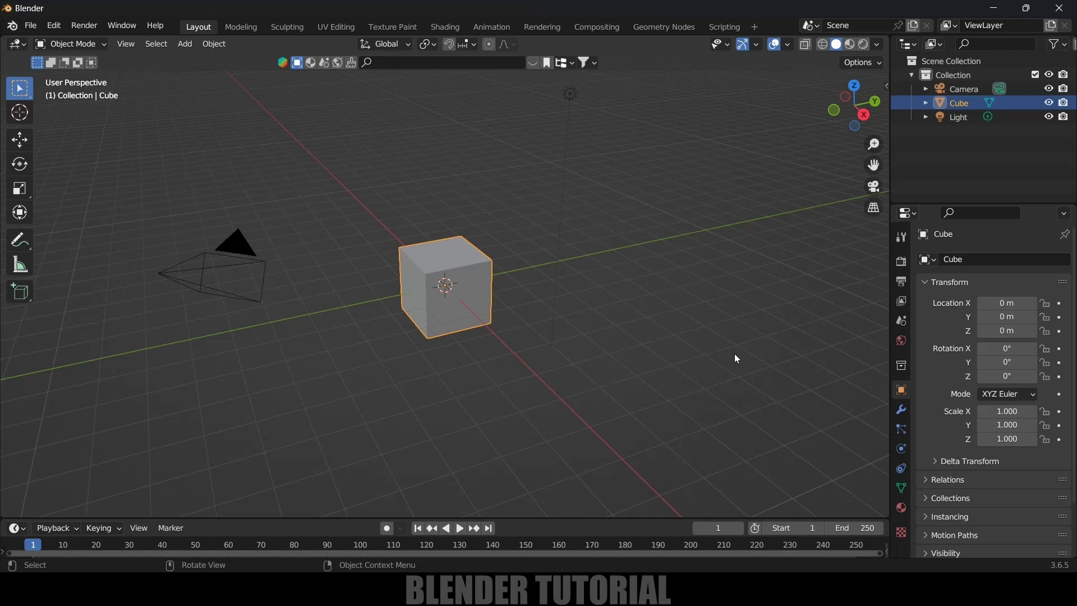
key(a)
key(Delete)
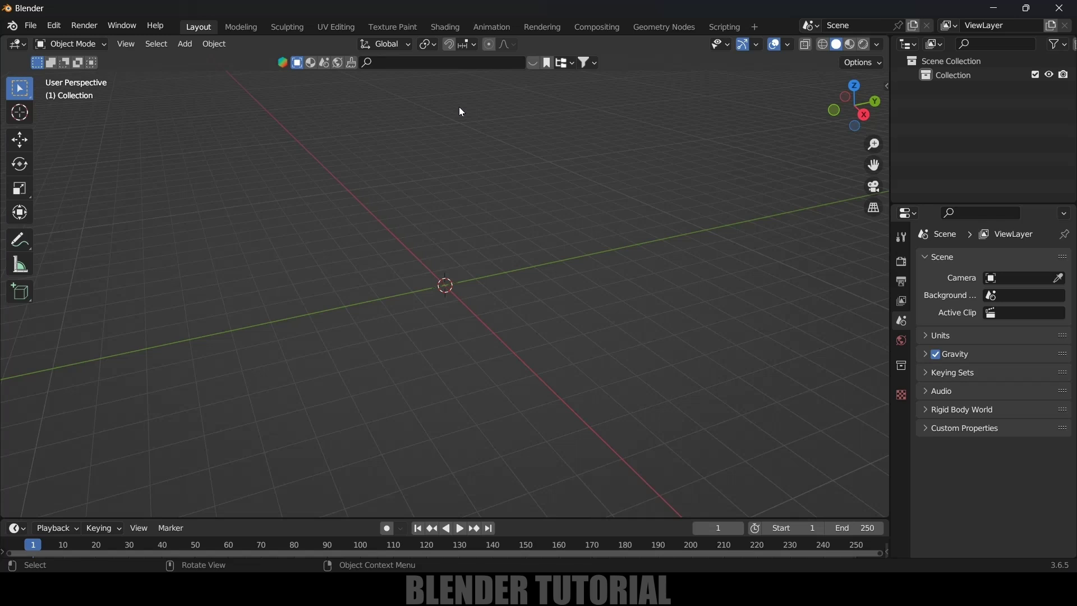
click(397, 63)
Search the asset library for 'statue' and import Horse Statue 01
text(statue)
key(Return)
mouse_move(519, 129)
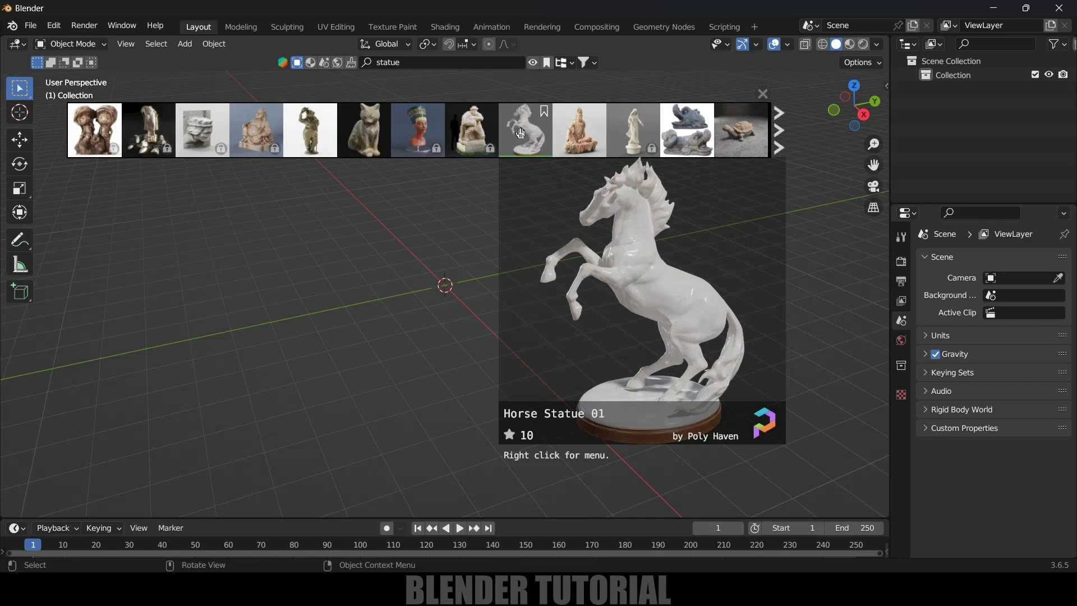
click(525, 137)
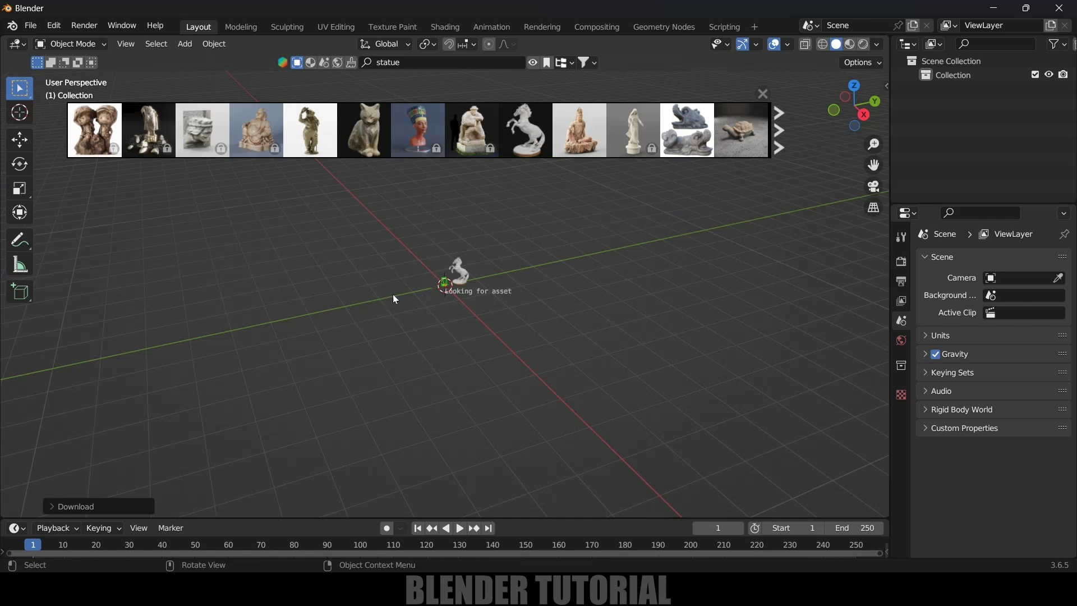
Select the imported horse statue and scale it up to a usable size
drag(319, 229, 522, 339)
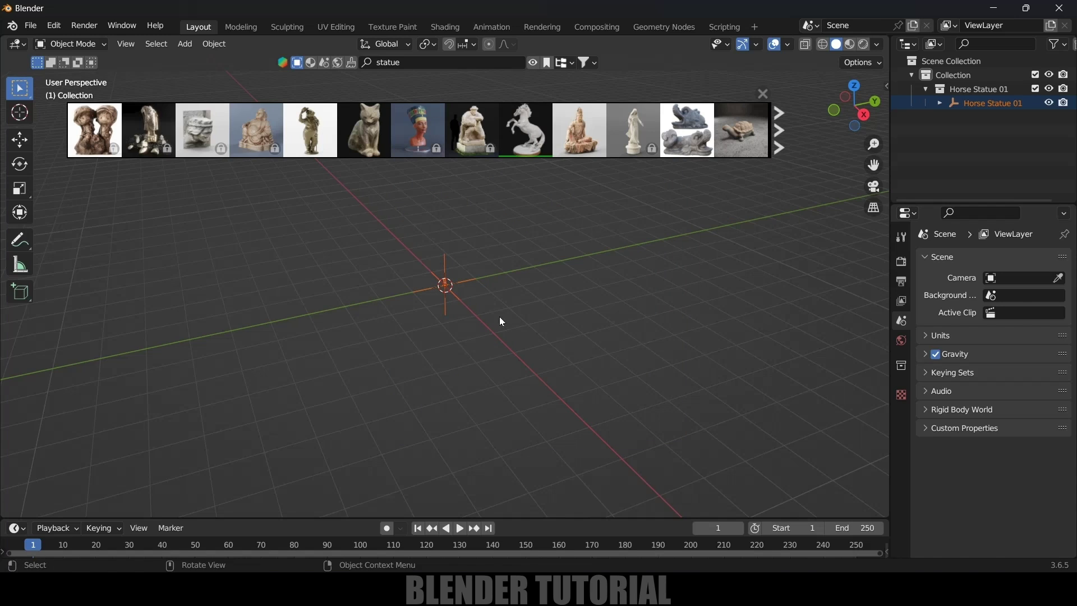
key(s)
click(581, 252)
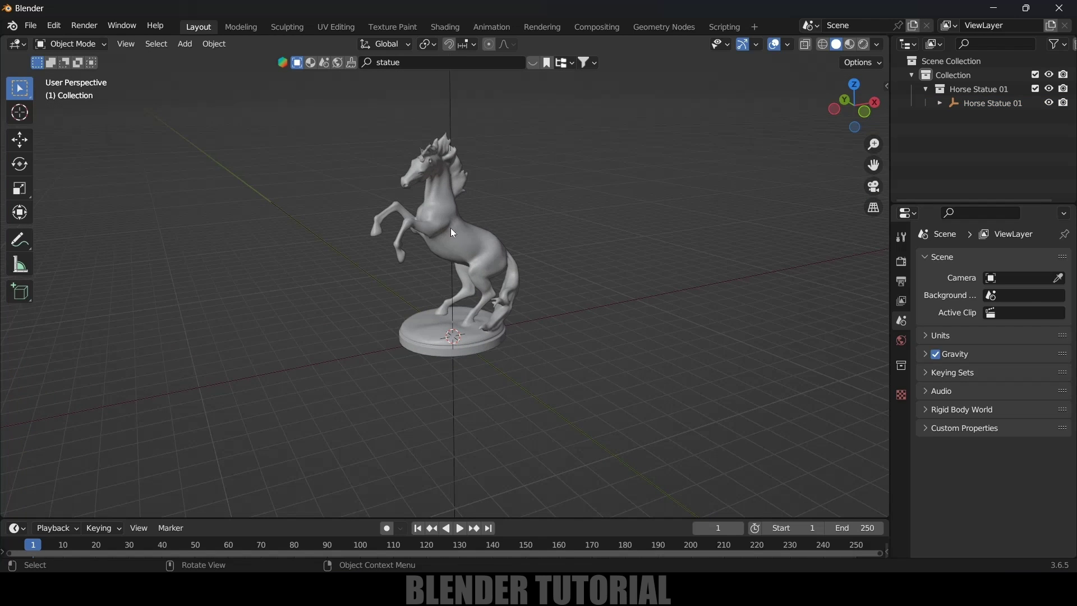
click(488, 248)
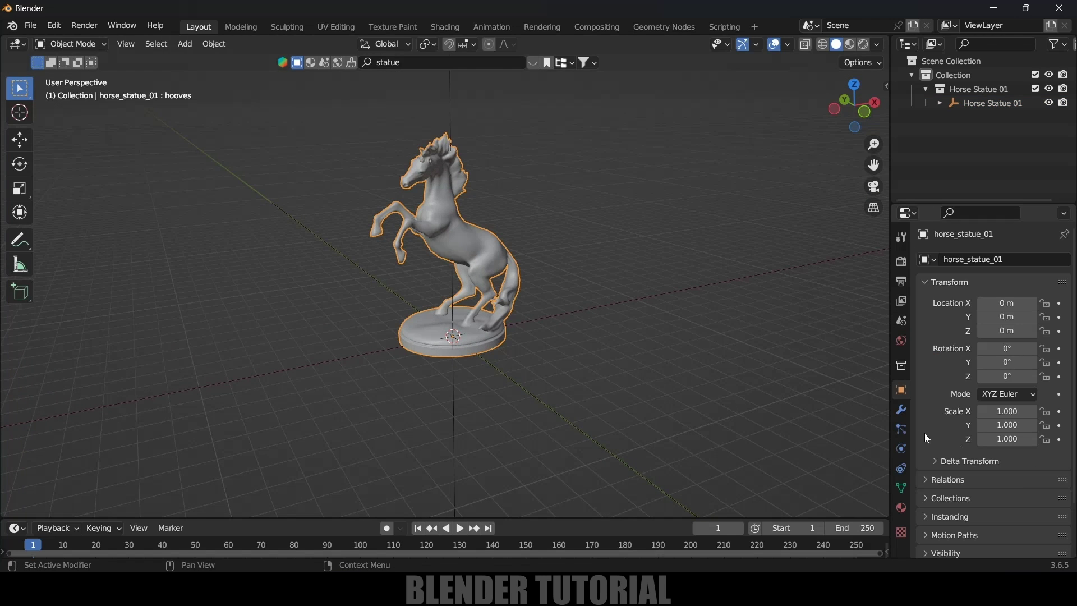
Add a particle system to the horse statue and preview its default emission
click(901, 429)
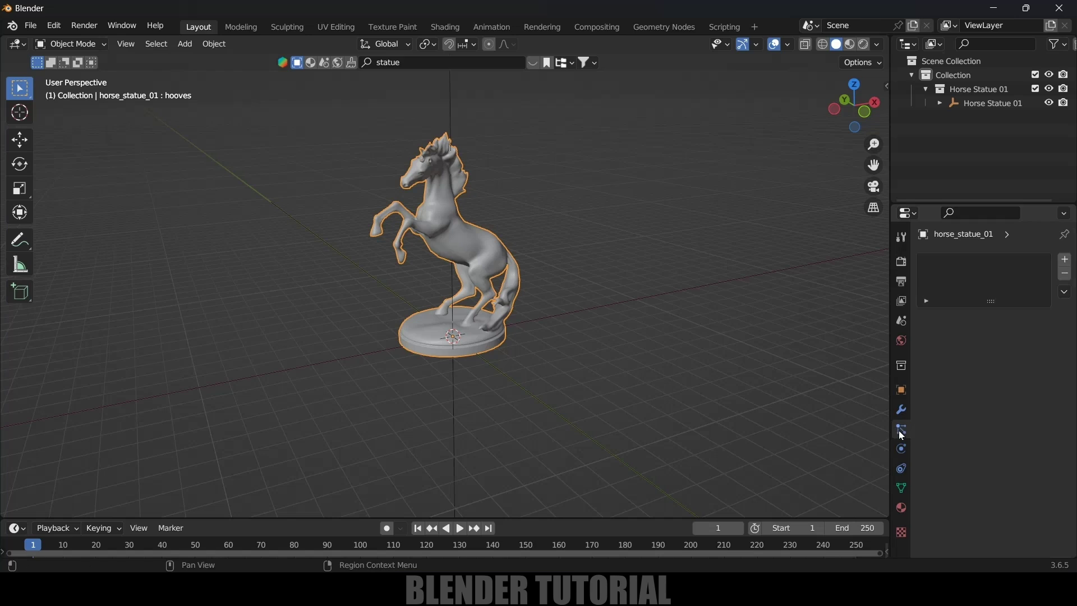
click(1066, 260)
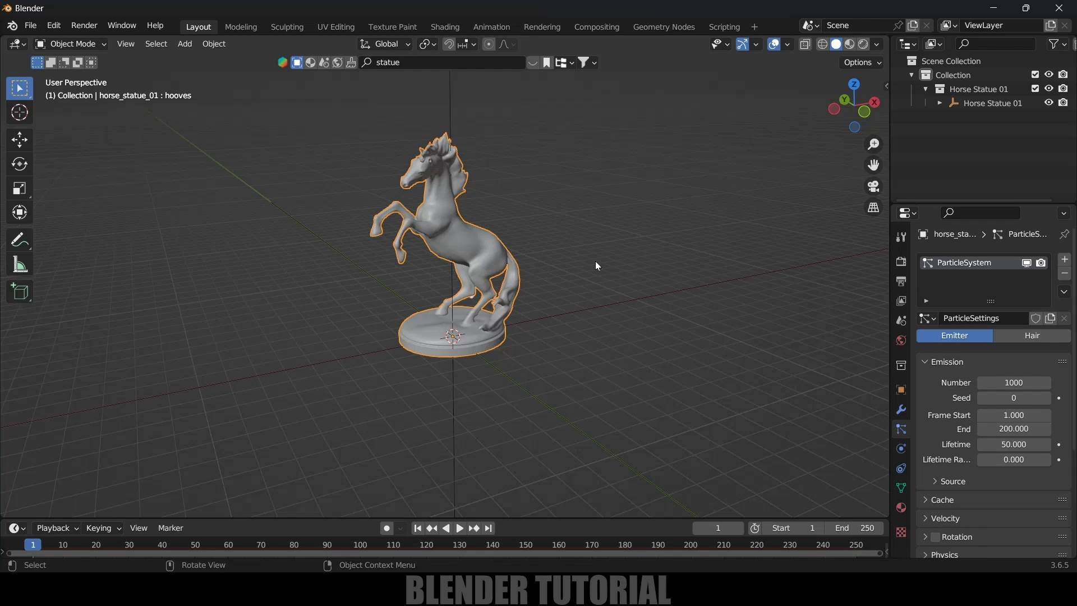
key(space)
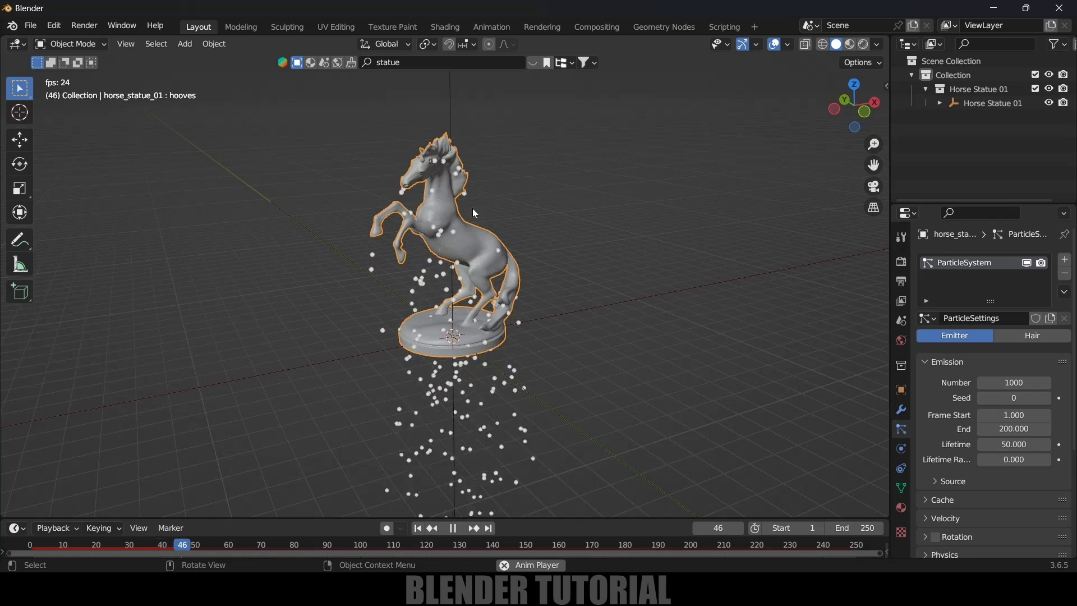
key(space)
key(shift+Left)
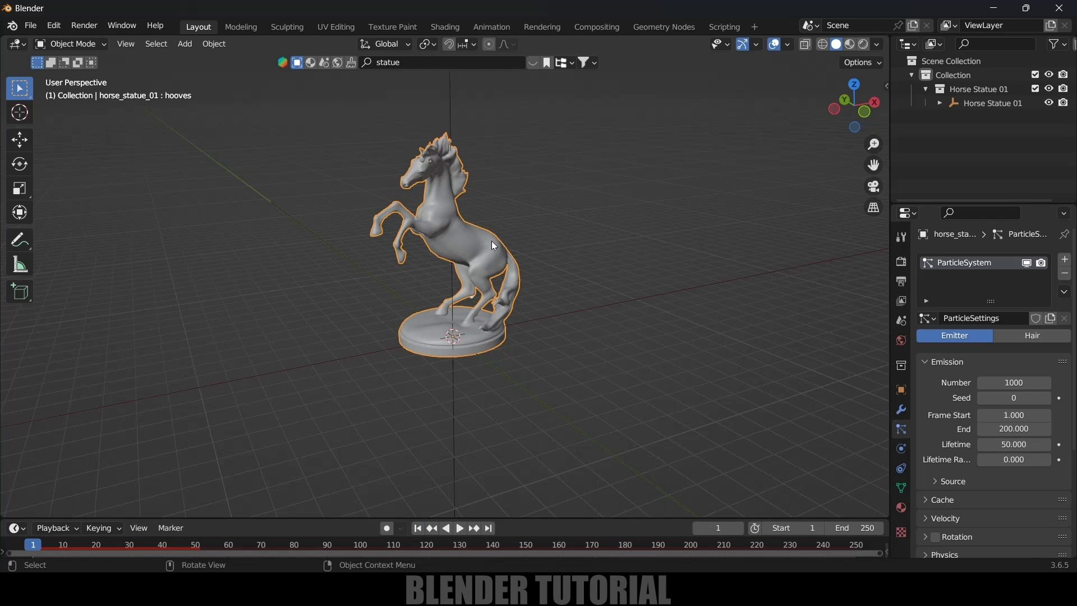
Set the particle emission End to frame 1 and Lifetime to 250 frames
click(1014, 429)
text(1)
key(Return)
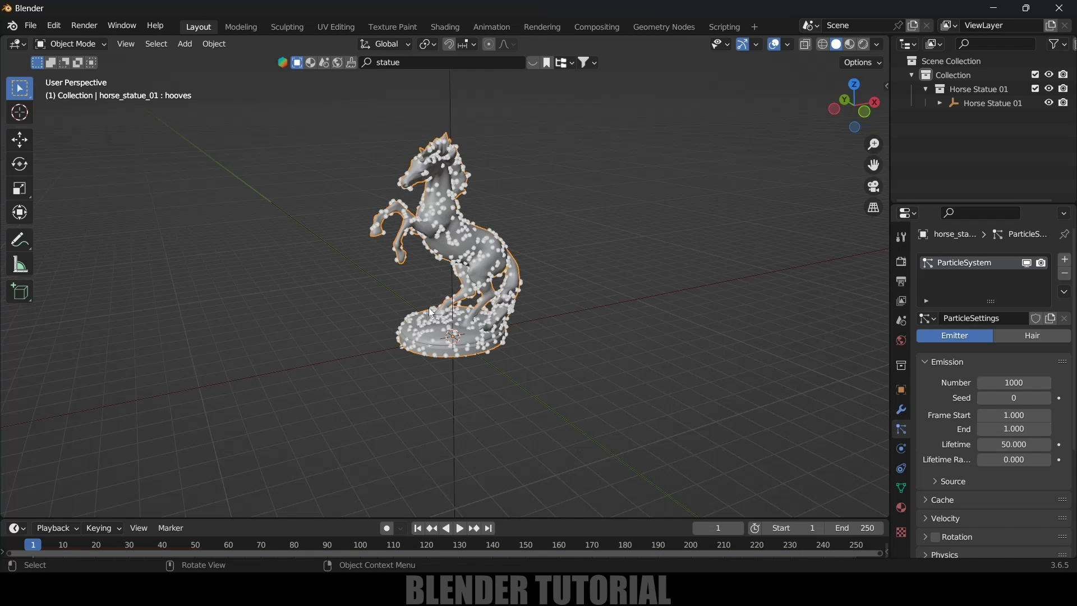
key(space)
key(space)
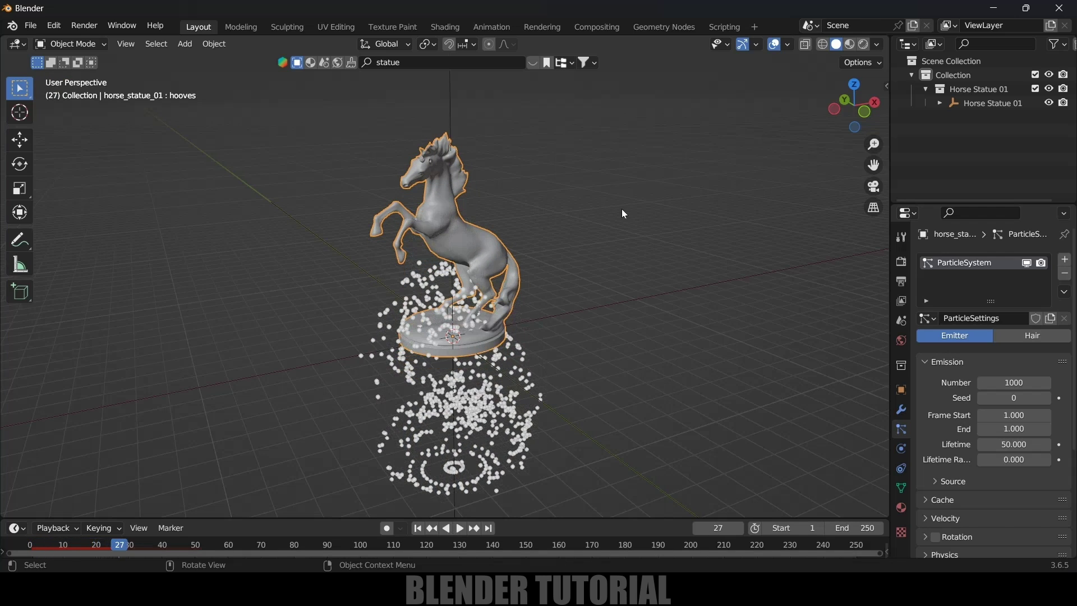
click(418, 529)
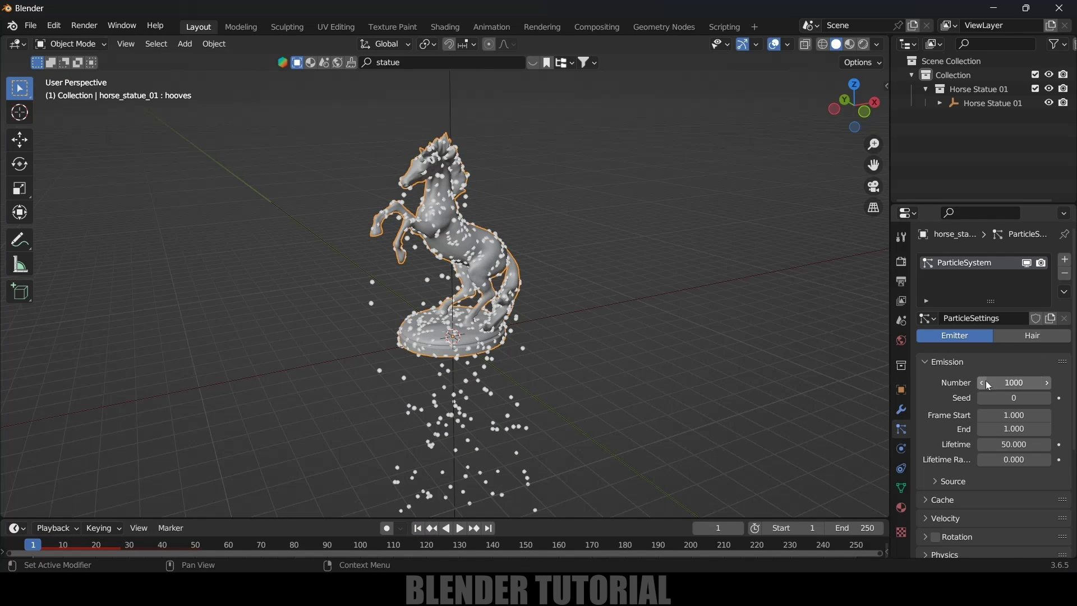
drag(1013, 383, 1014, 383)
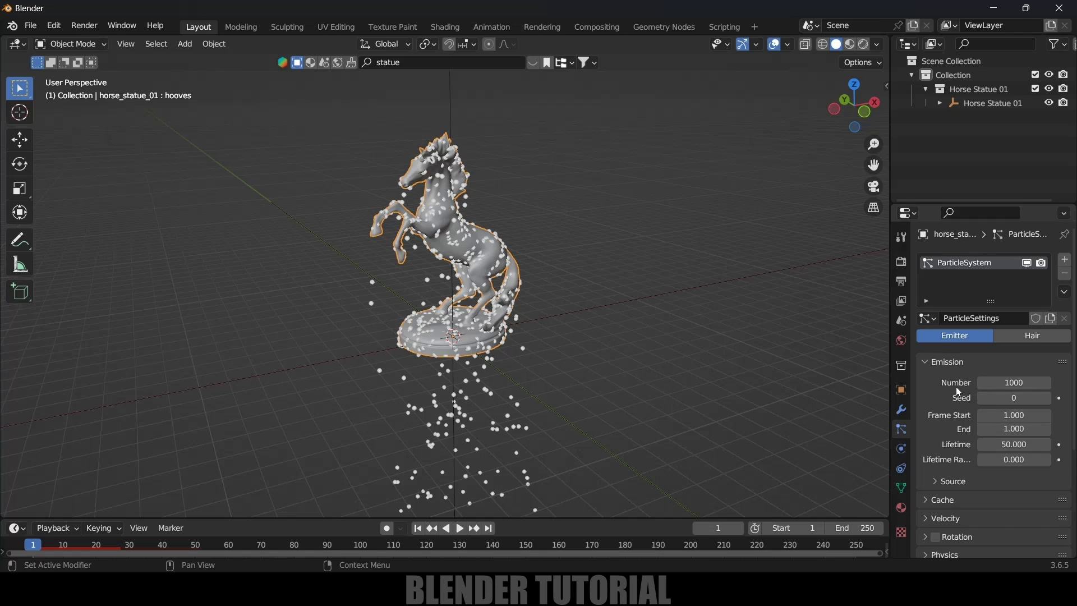
scroll(959, 392, down, 1)
double_click(981, 429)
text(250)
key(Return)
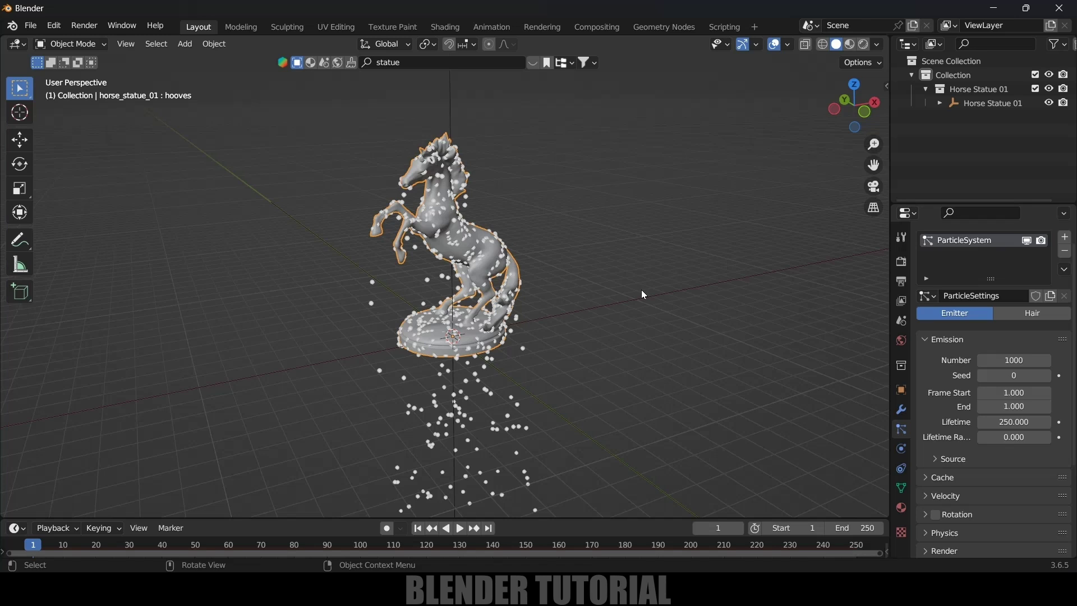
Add an Ico Sphere, move it left of the horse along X, then reselect the statue
click(185, 44)
mouse_move(196, 61)
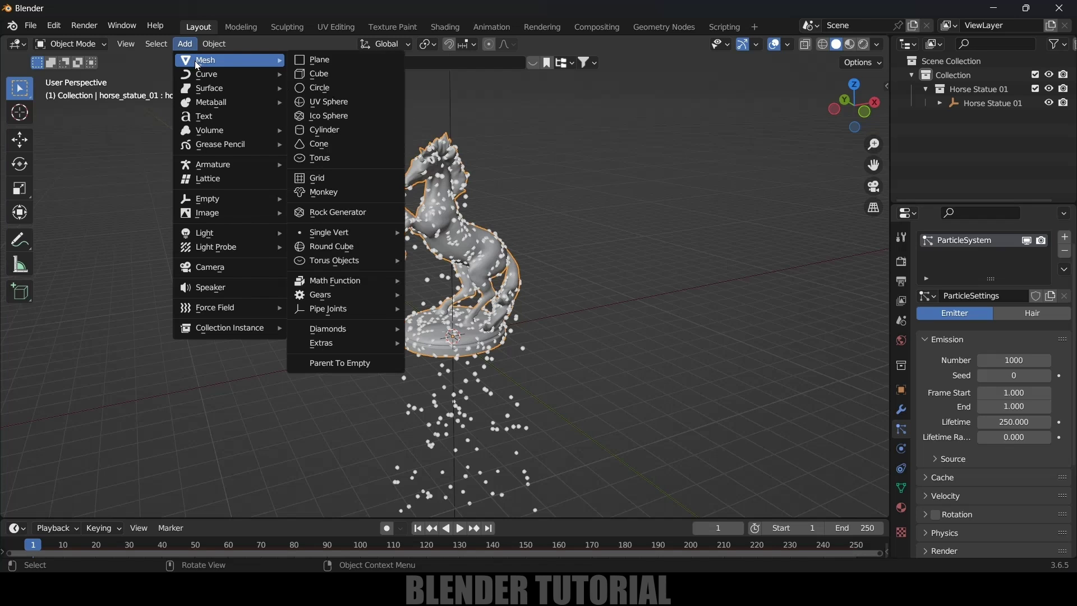
click(347, 116)
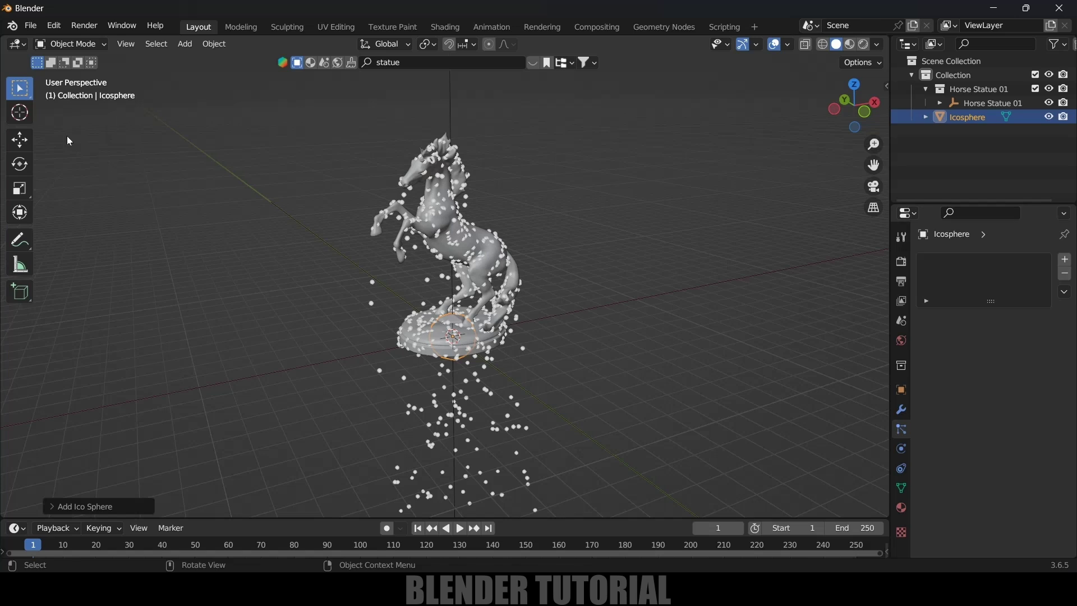
click(20, 140)
drag(513, 332, 180, 393)
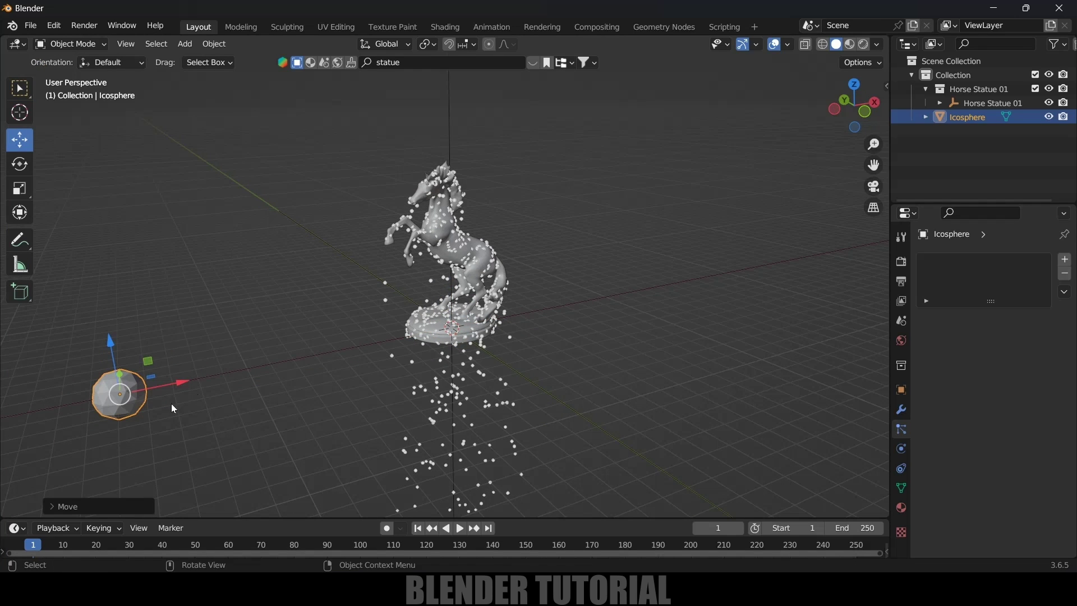
click(495, 262)
scroll(964, 446, down, 5)
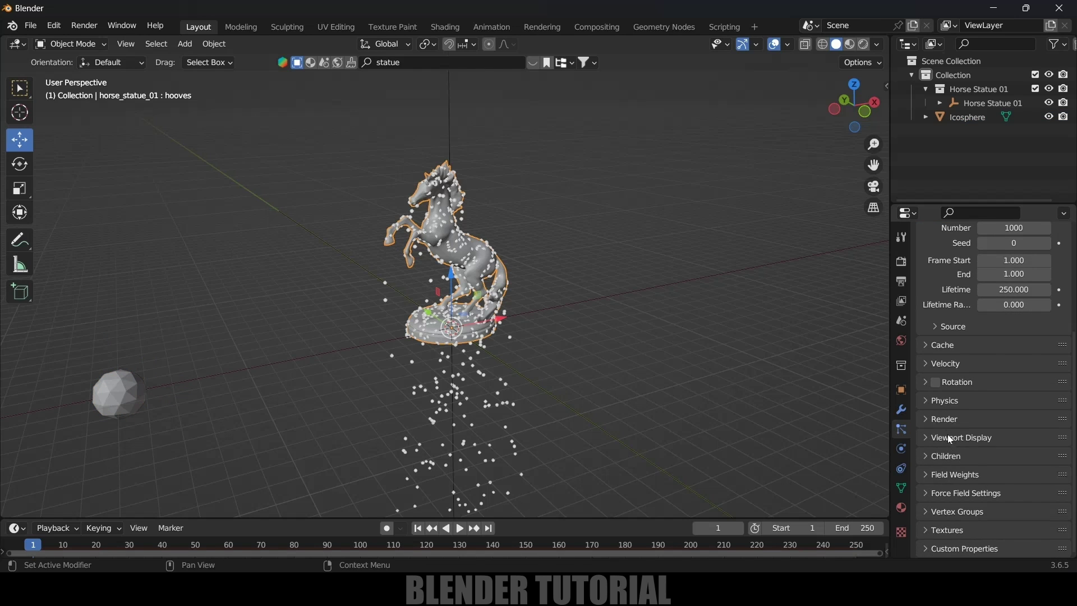
Render the particles as Object, using the Icosphere as the instance object
click(929, 421)
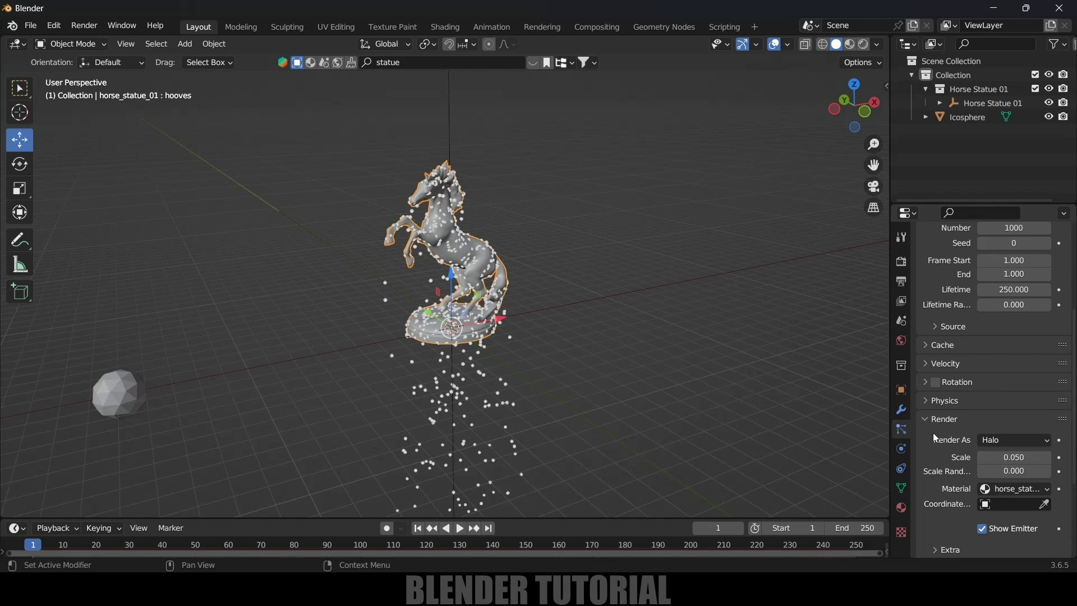
scroll(934, 432, down, 2)
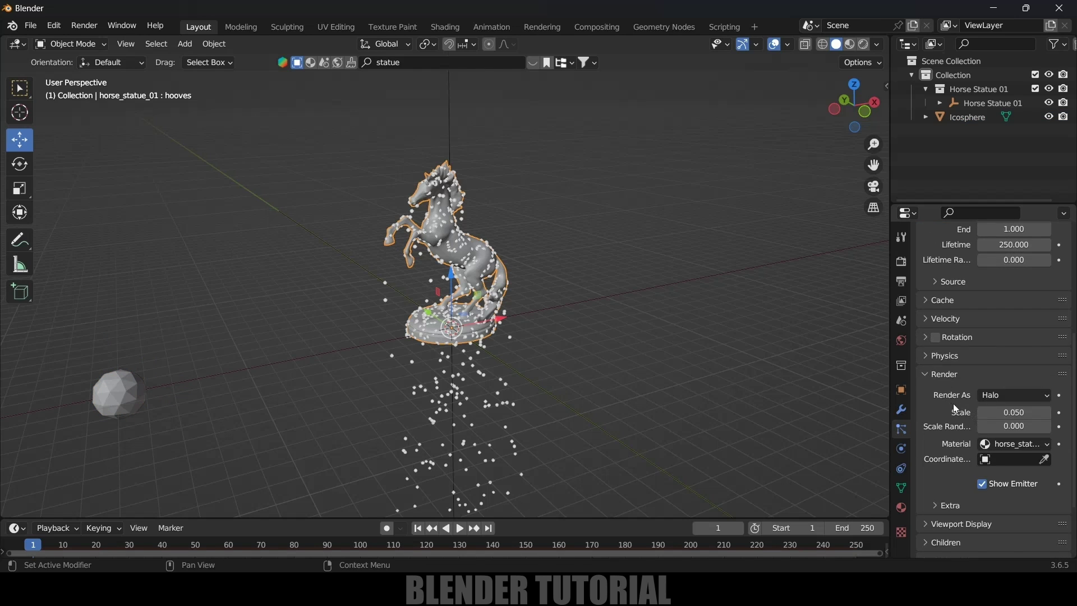
click(1009, 396)
click(967, 470)
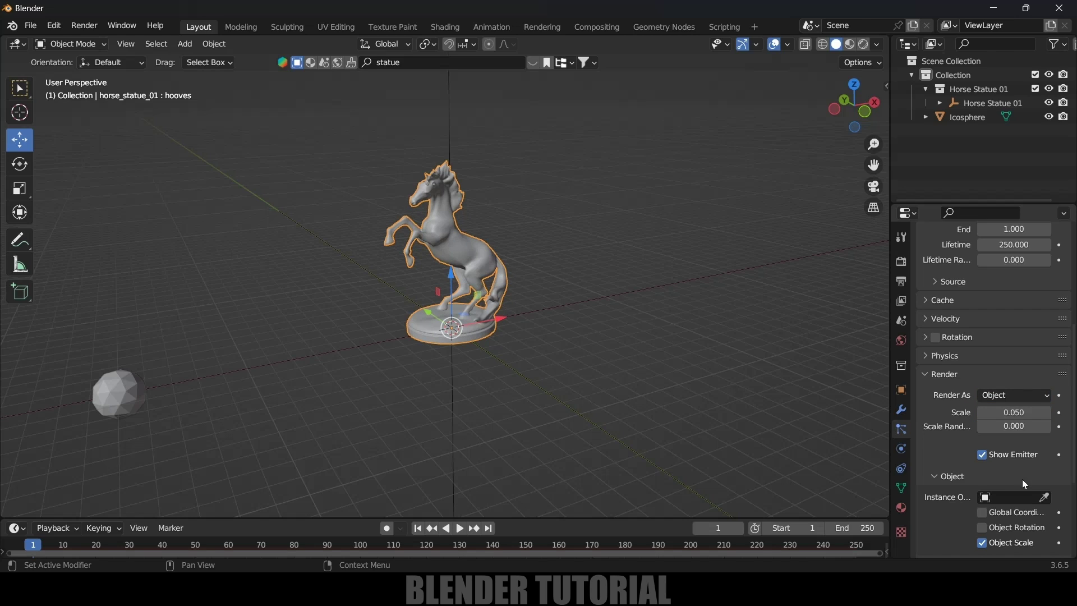
click(1045, 497)
click(121, 381)
Set particle Scale to 0.05 and Scale Randomness to 0.3
scroll(473, 273, up, 5)
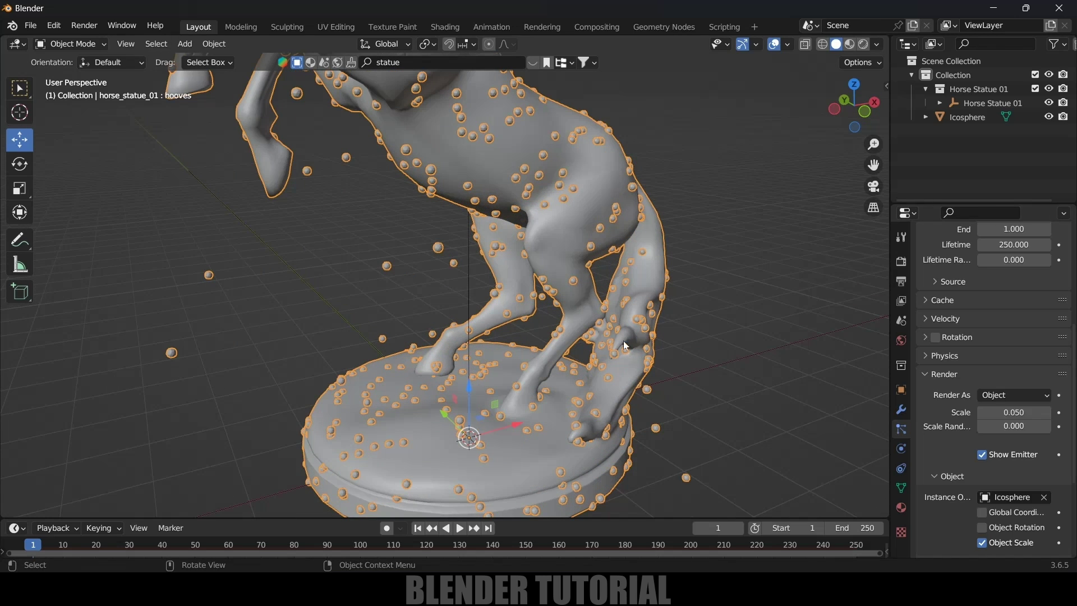
scroll(608, 335, down, 4)
scroll(955, 453, down, 3)
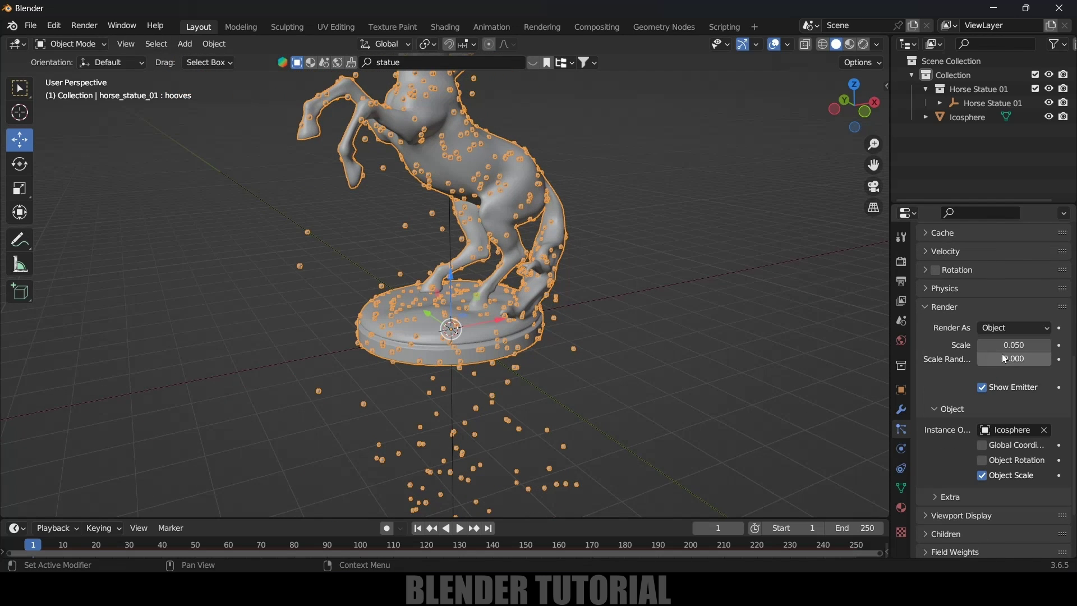
mouse_move(1009, 345)
mouse_down()
mouse_move(1047, 345)
mouse_move(1017, 345)
mouse_up()
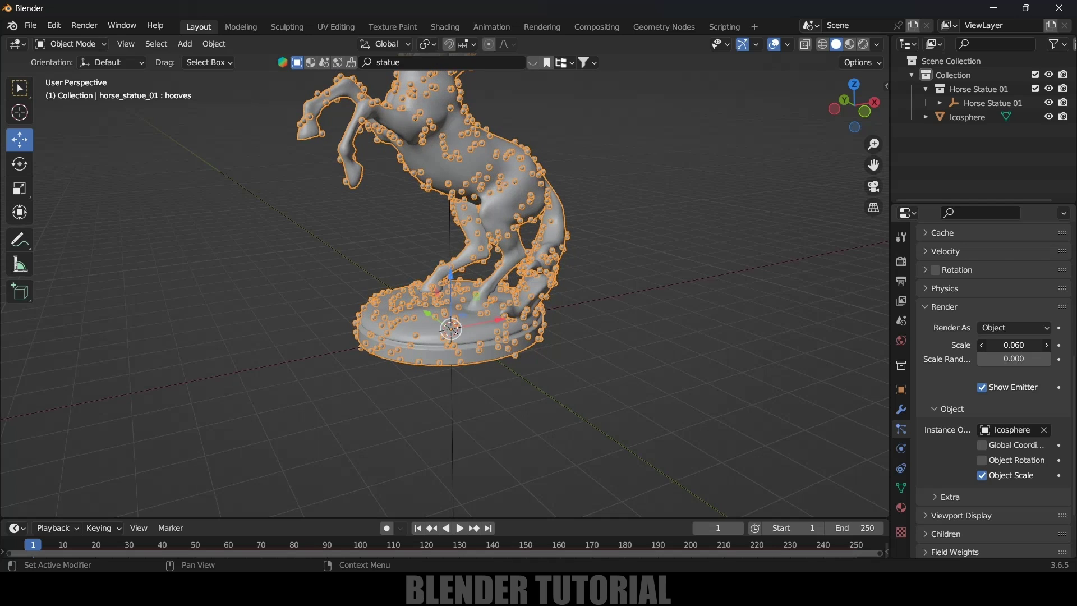
click(1014, 345)
key(BackSpace)
text(.05)
key(Return)
drag(1022, 358, 1003, 374)
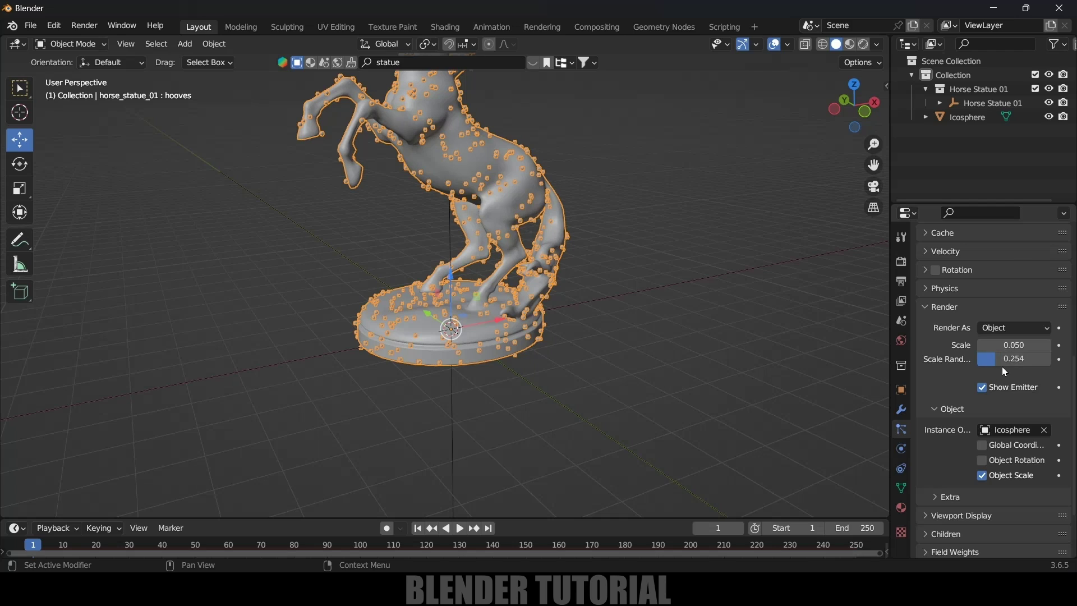
click(1001, 366)
text(.3)
key(Return)
Untick Show Emitter, enable Object Rotation, and play the animation to preview
scroll(961, 424, up, 1)
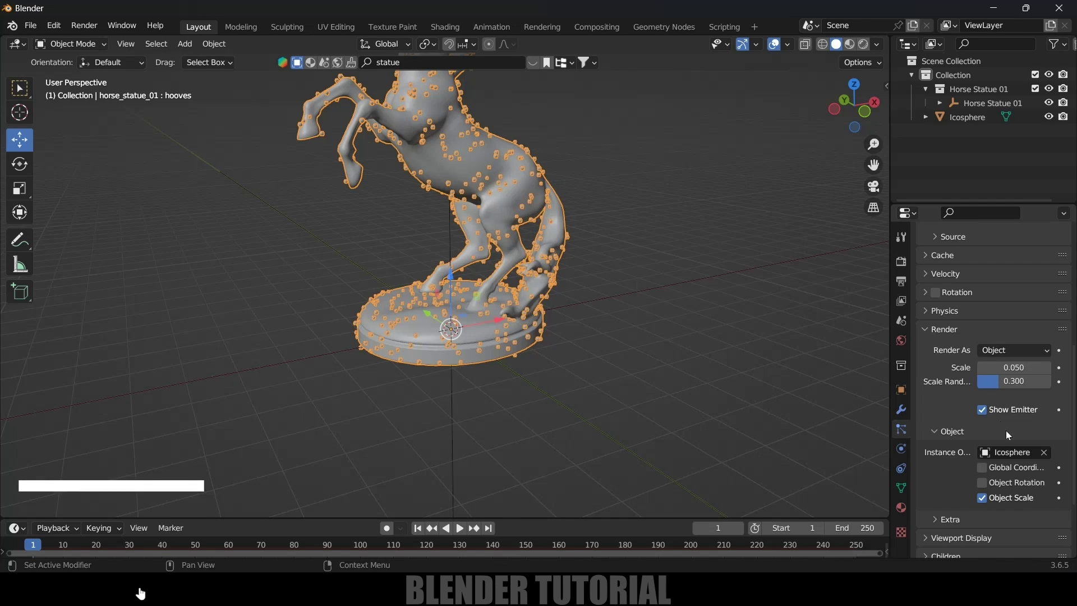
click(983, 410)
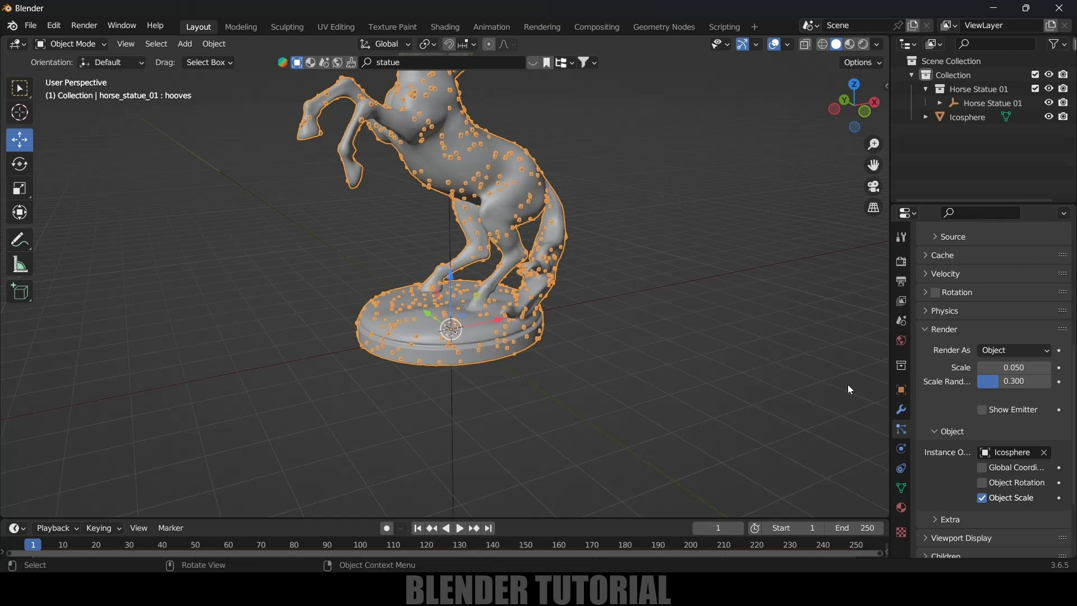
scroll(953, 375, down, 4)
click(981, 394)
scroll(963, 415, up, 4)
middle_drag(668, 332, 592, 341)
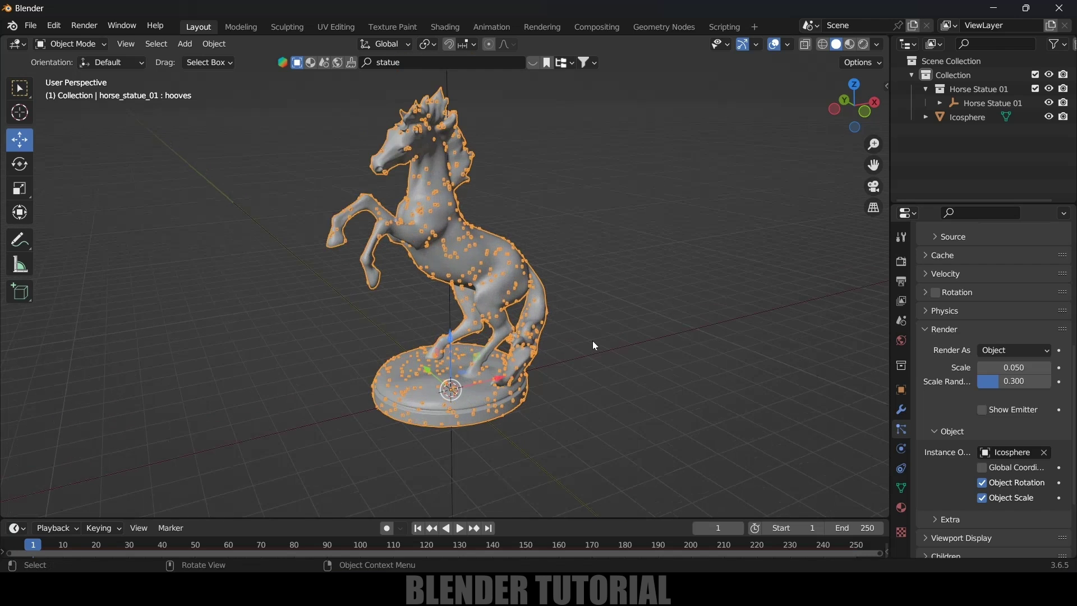
key(space)
click(453, 528)
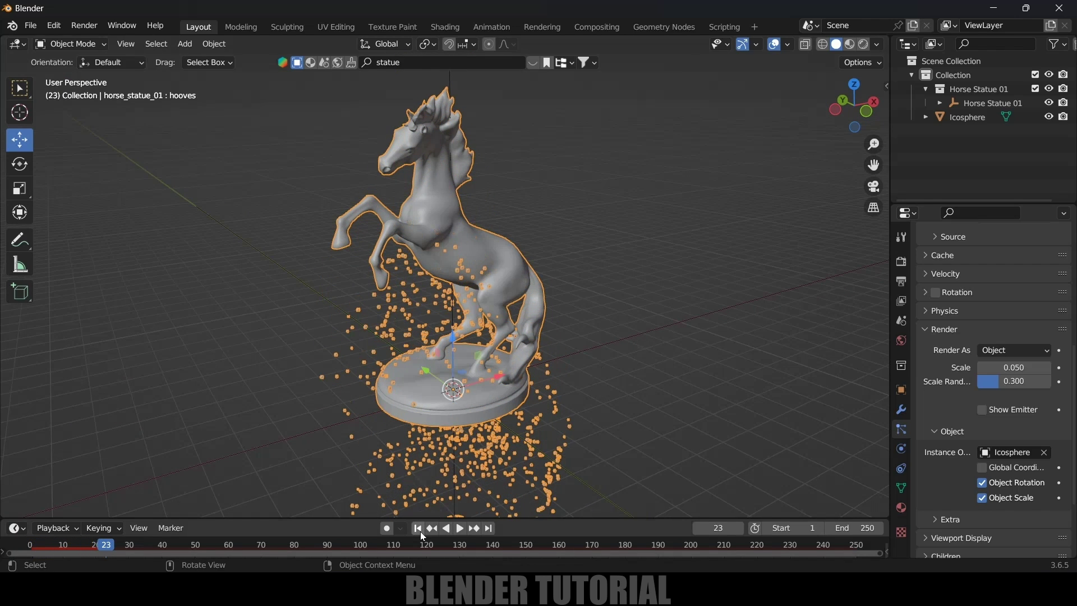
Expand the particle Field Weights and preview the particles falling under default gravity
click(417, 528)
scroll(958, 456, down, 4)
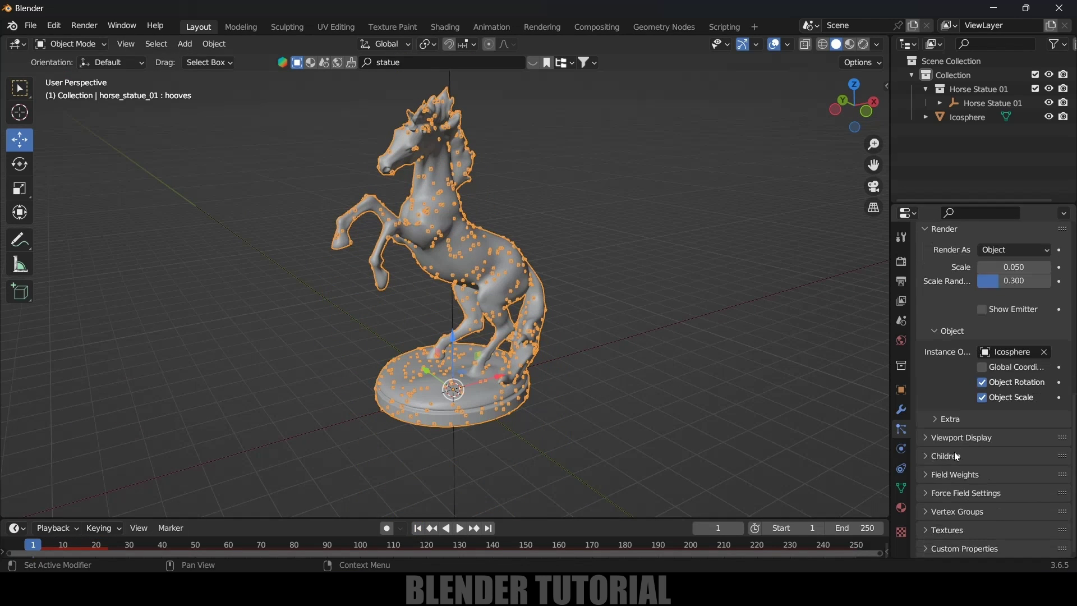
click(929, 475)
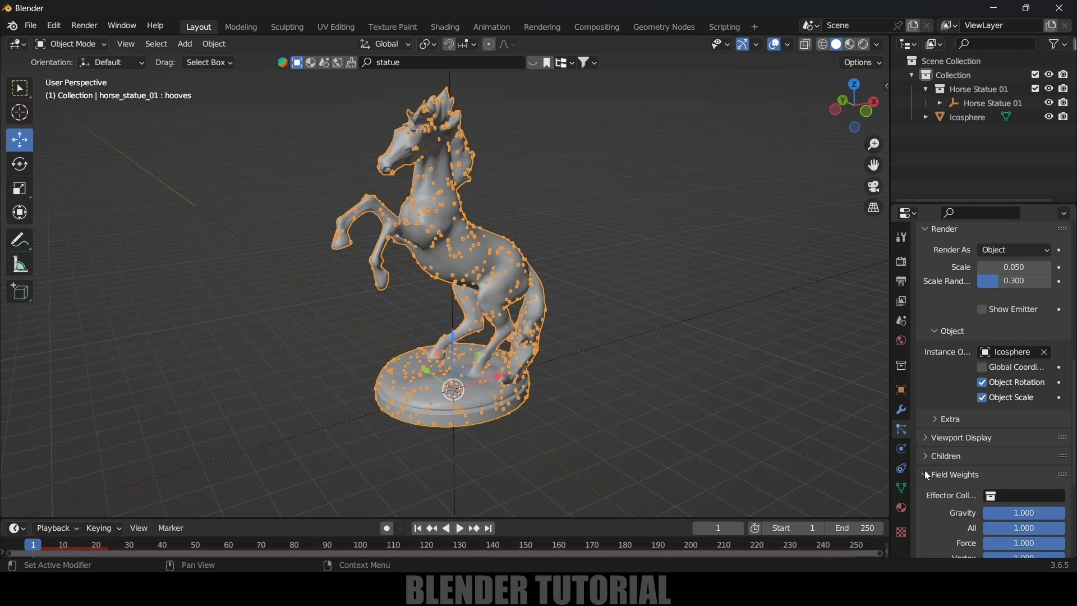
scroll(924, 470, down, 8)
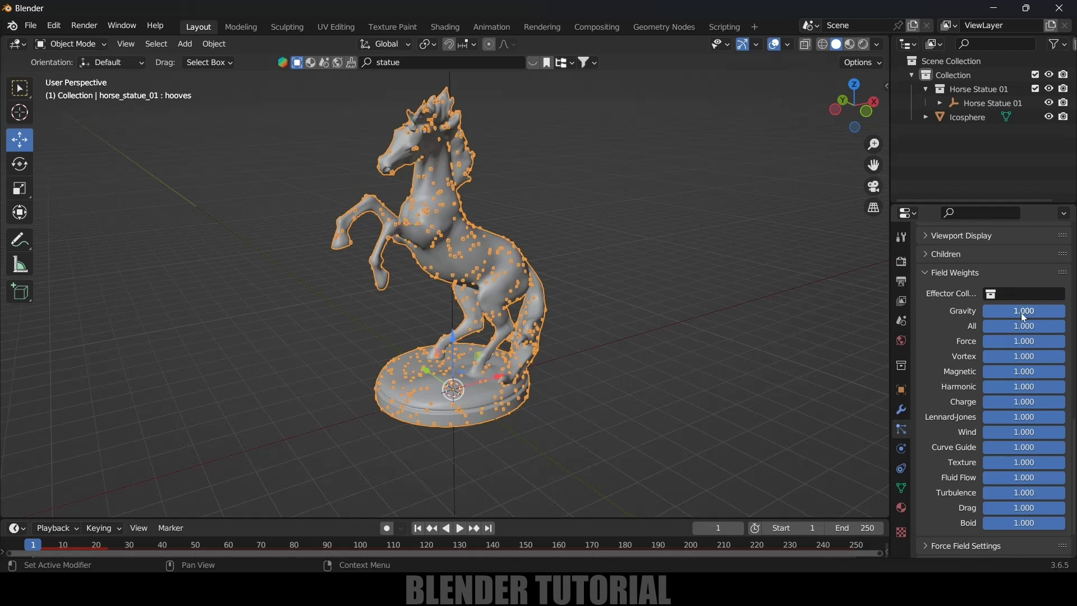
key(space)
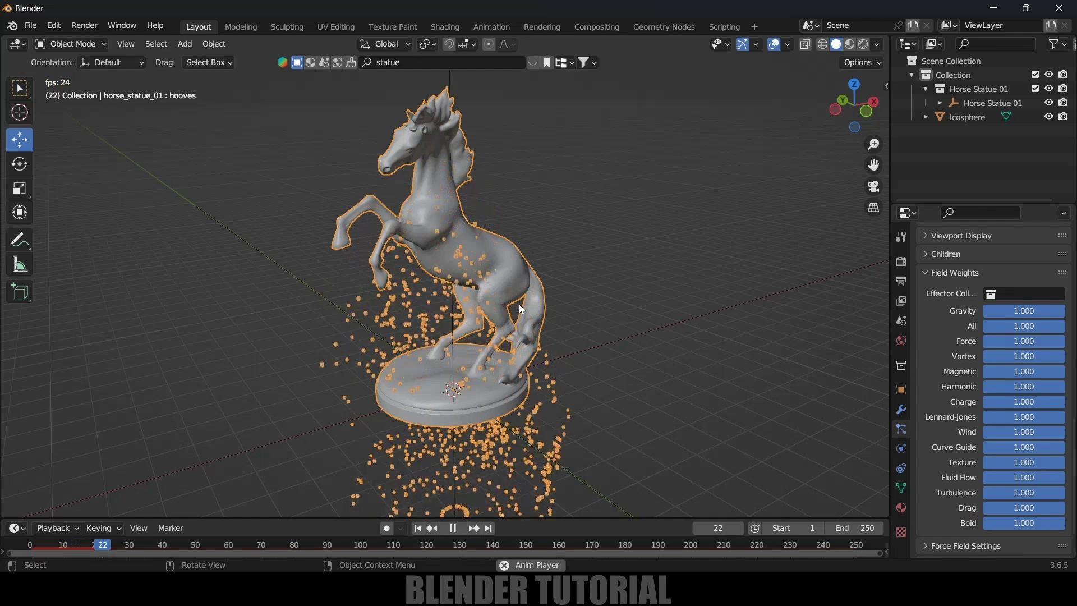
click(421, 528)
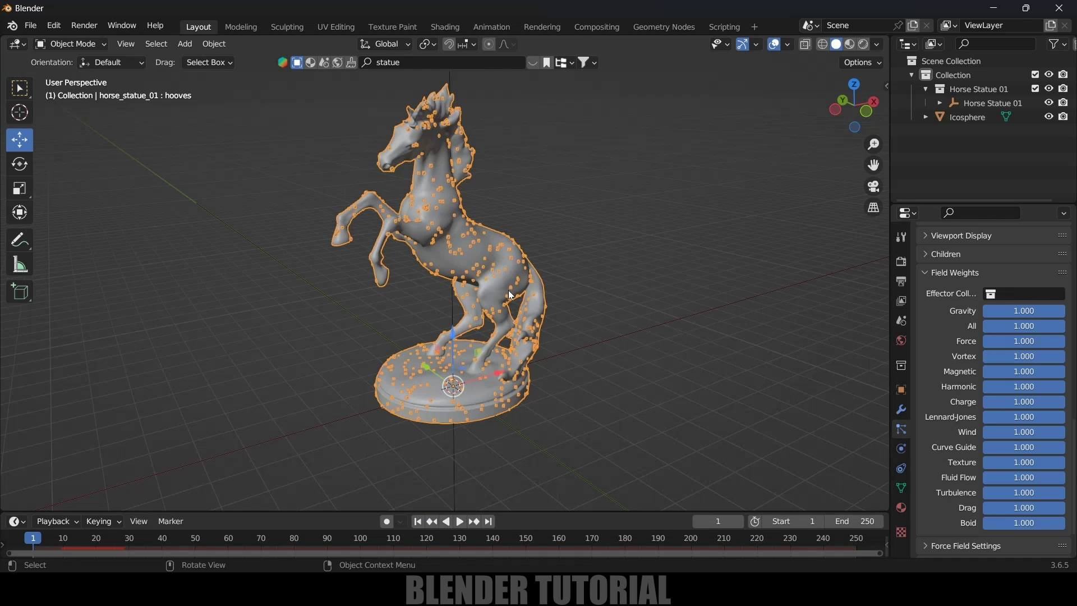
drag(556, 512, 556, 502)
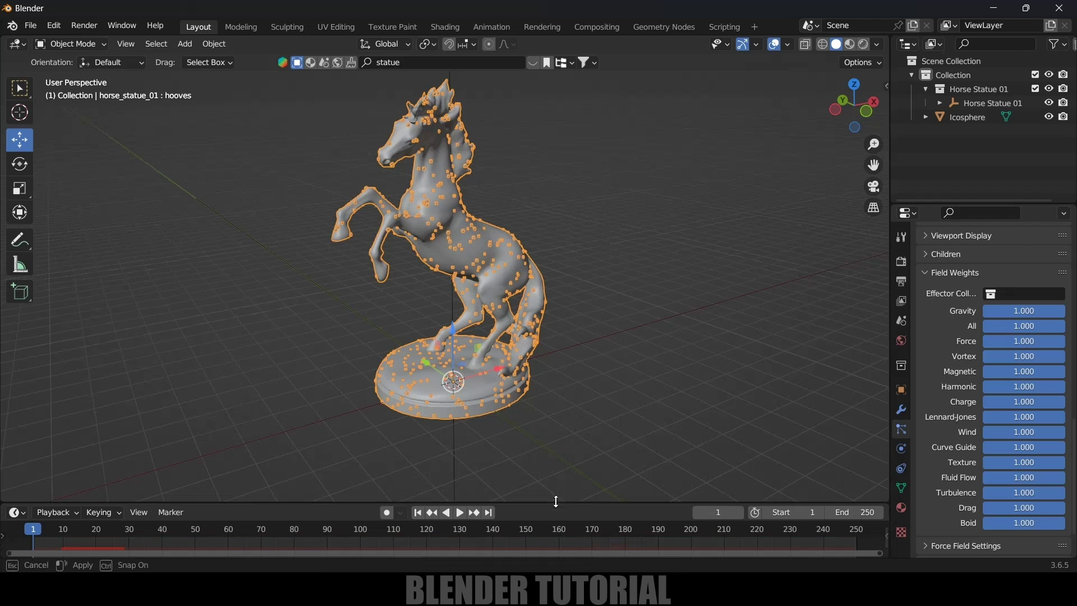
Lower the Gravity field weight from 1.000 to 0.000 and replay to watch particles drift
drag(1039, 318, 954, 319)
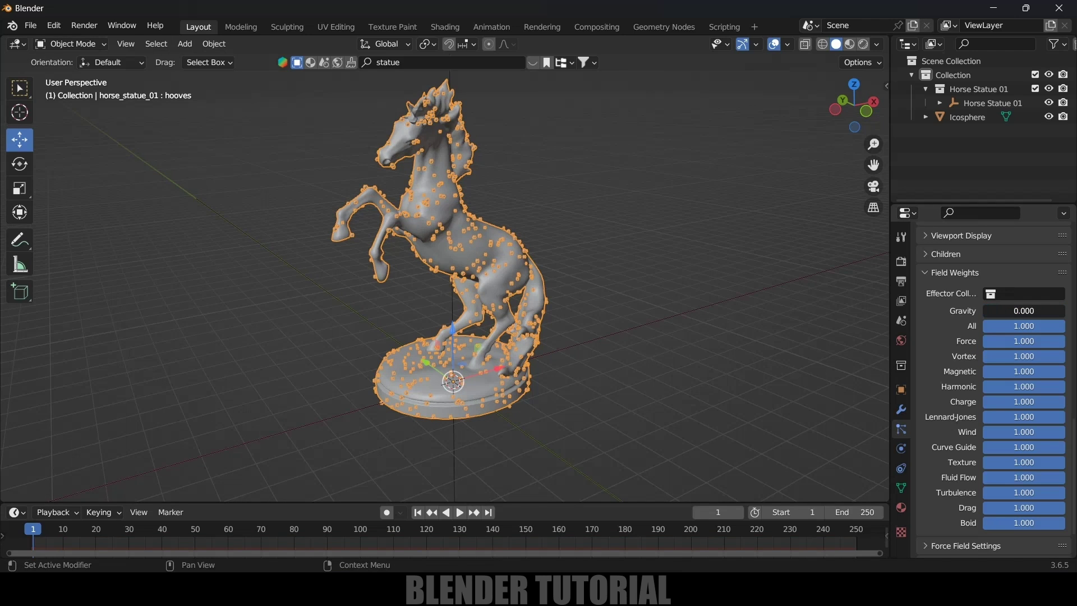
key(space)
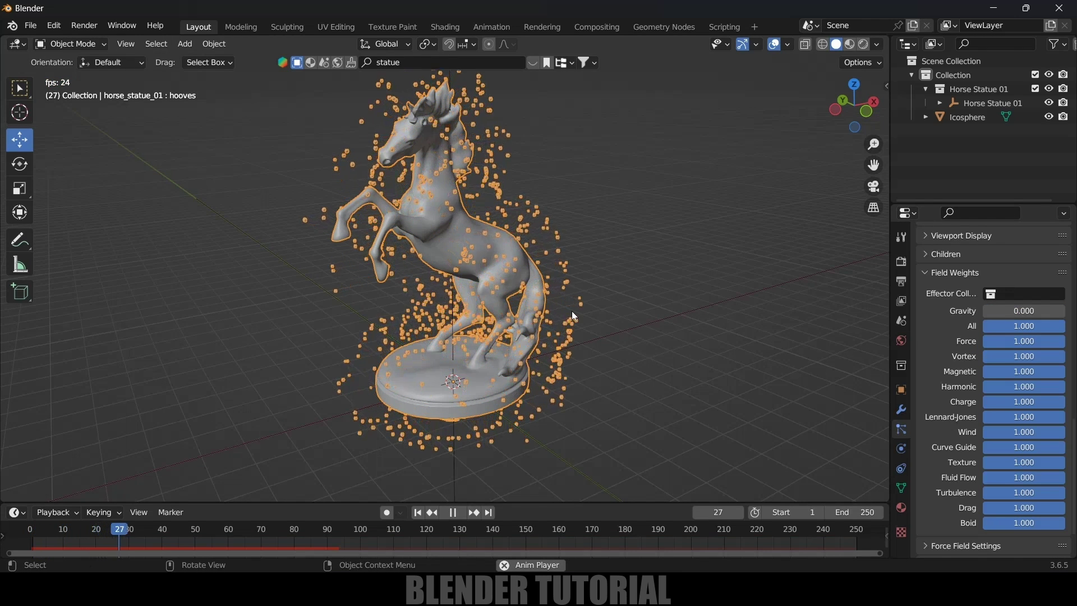
key(space)
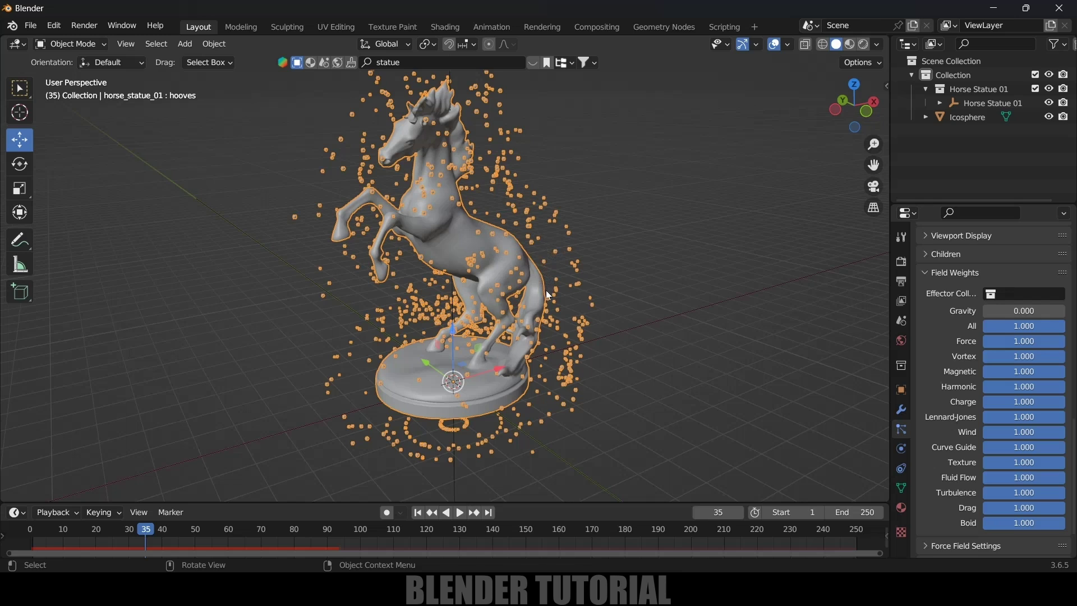
click(420, 515)
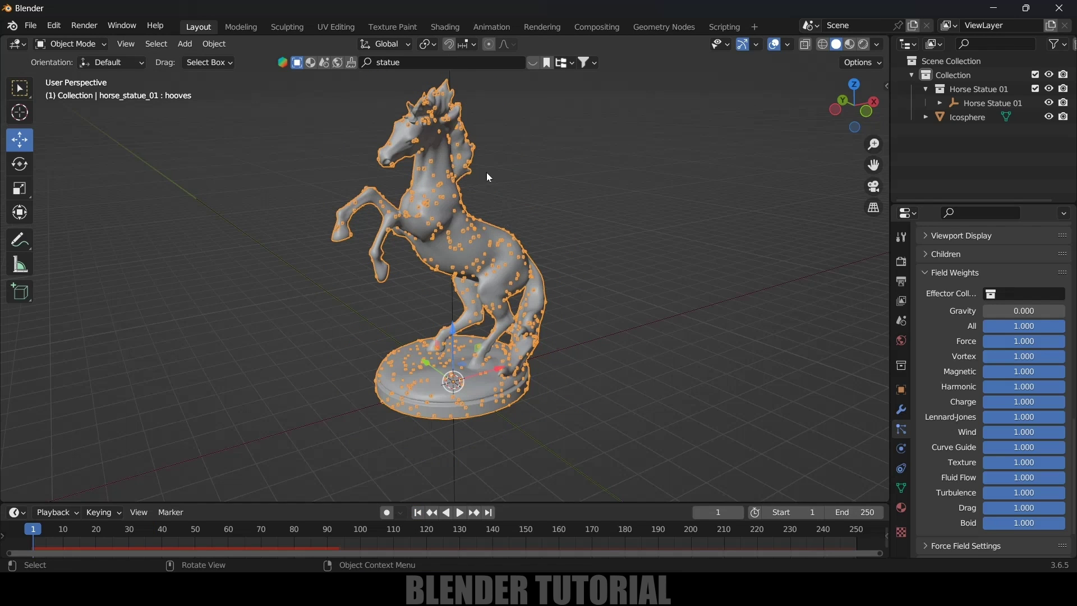
scroll(949, 383, up, 8)
scroll(953, 379, up, 8)
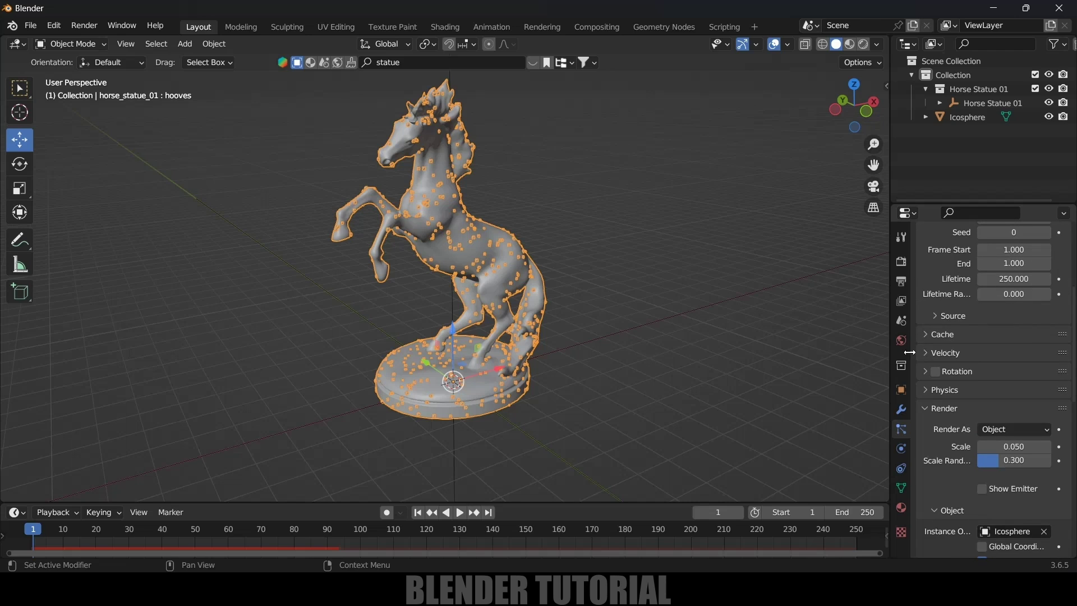
Set the particles' Normal velocity to 0 m/s and preview the result
click(930, 353)
scroll(951, 379, down, 1)
click(1020, 351)
text(0)
key(Return)
key(space)
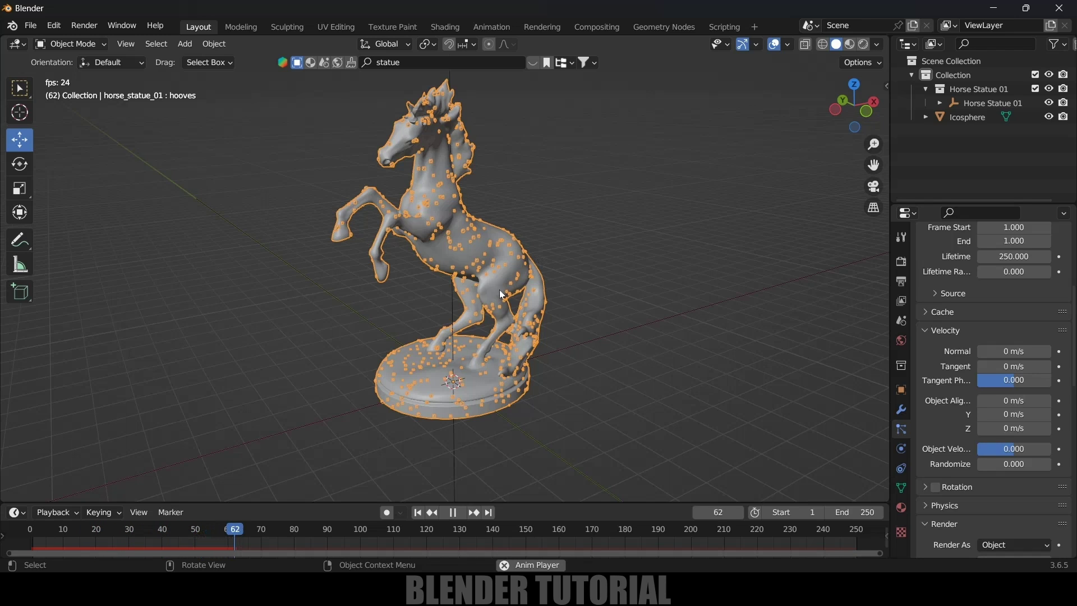
key(space)
Keyframe the 0.000 Gravity weight at frame 30
drag(90, 532, 127, 536)
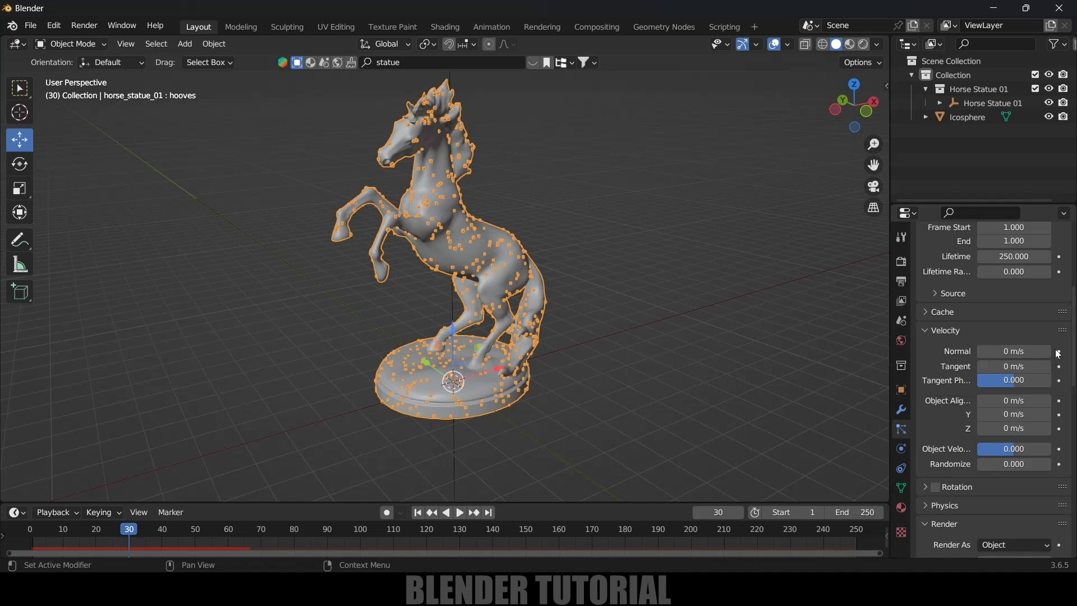
scroll(957, 425, down, 12)
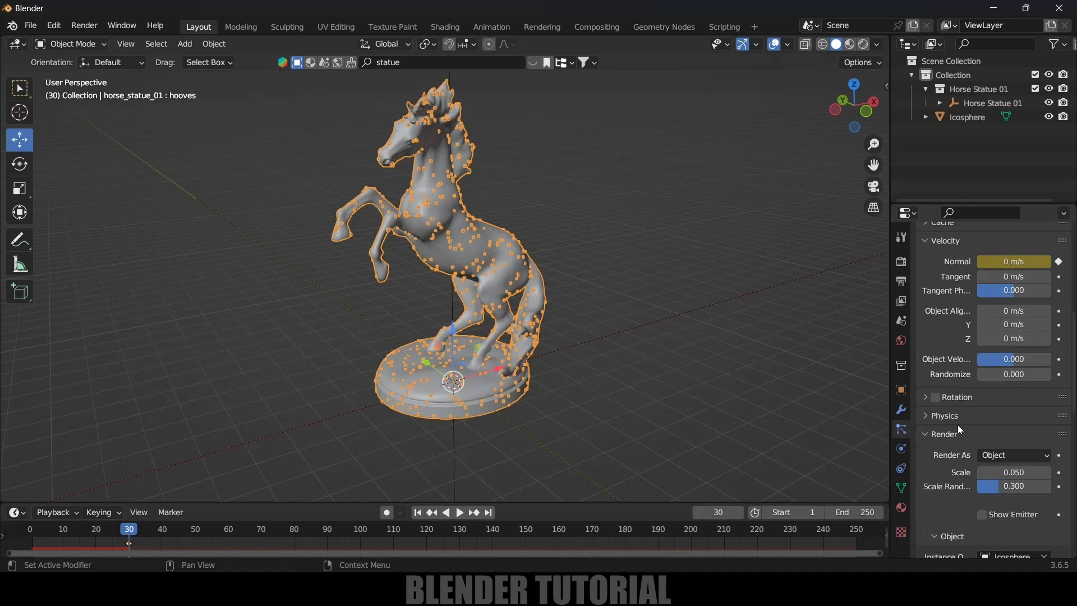
scroll(957, 425, down, 9)
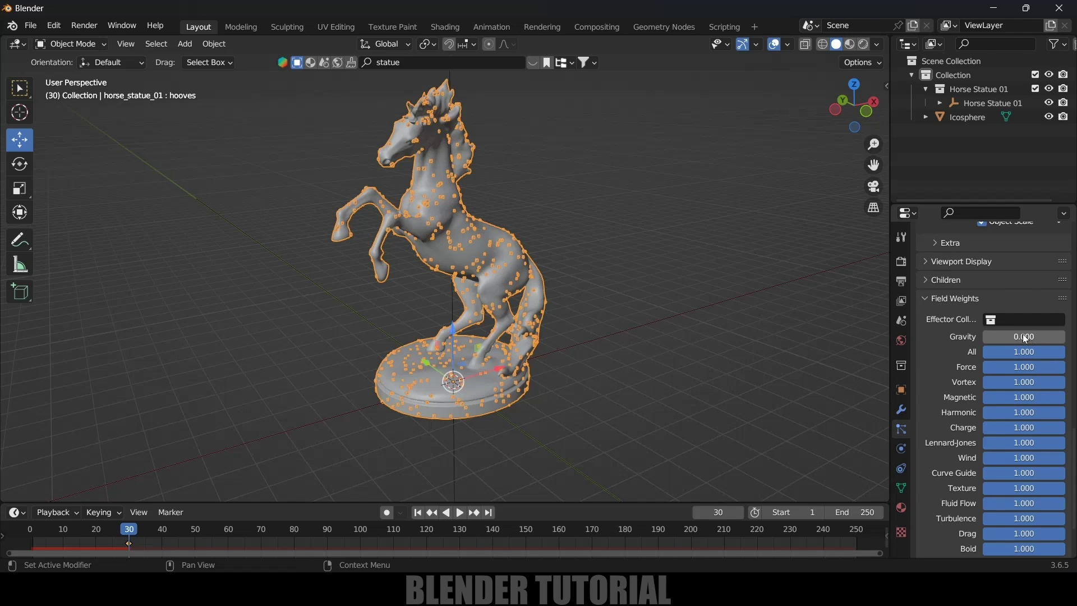
key(BackSpace)
key(i)
drag(515, 502, 522, 464)
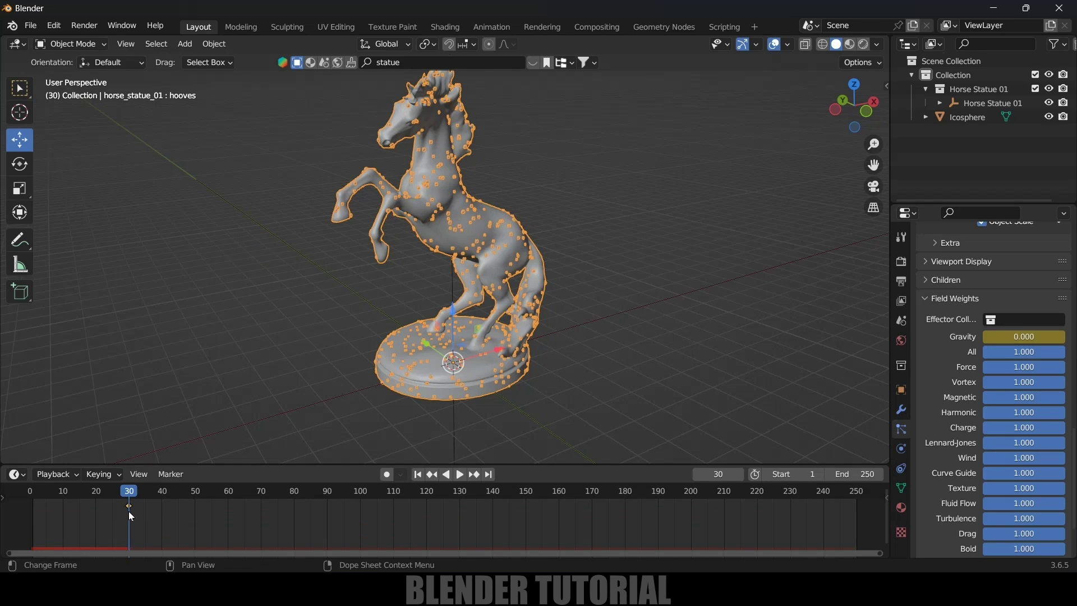
At frame 40, set Gravity weight back to 1.000 and keyframe it
key(space)
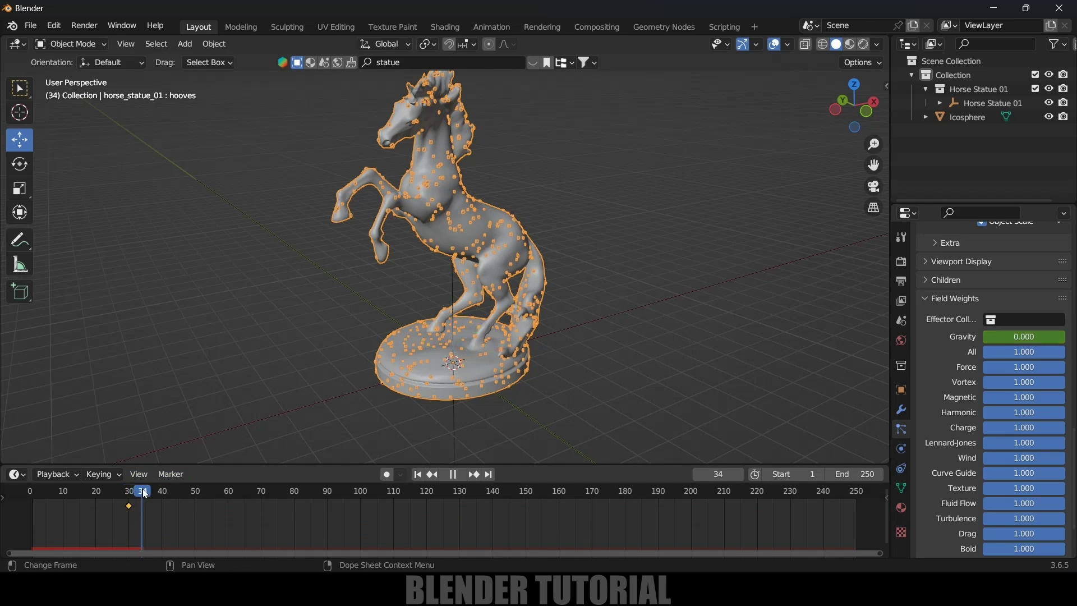
key(space)
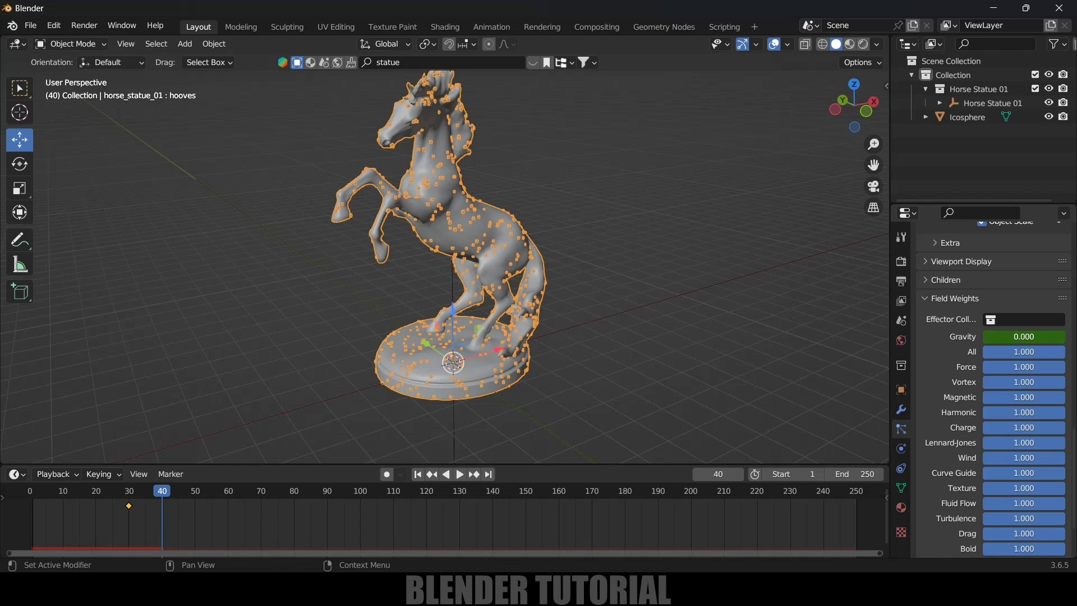
key(BackSpace)
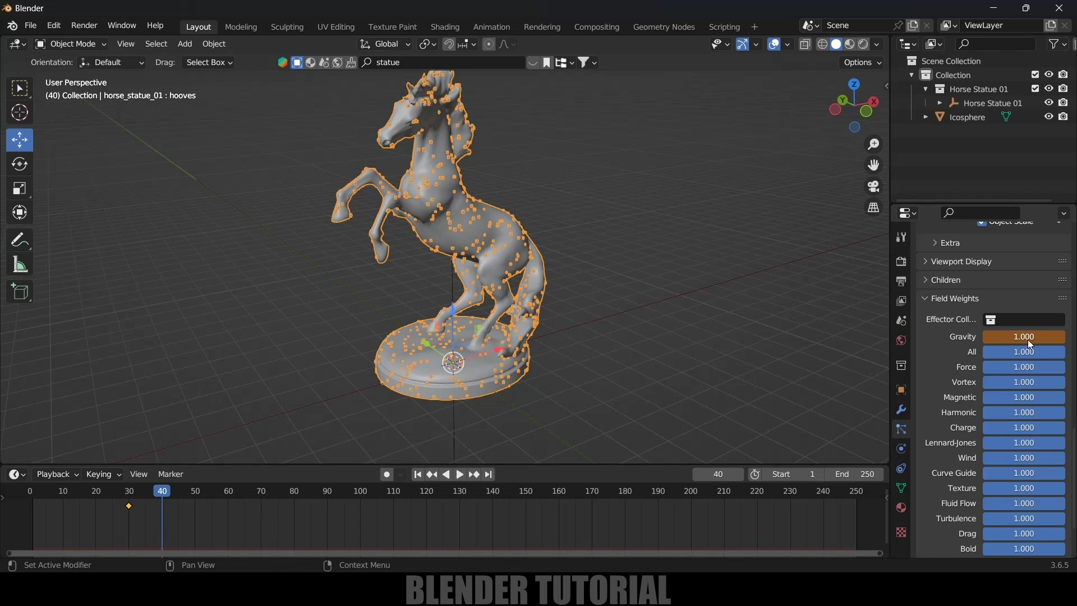
key(i)
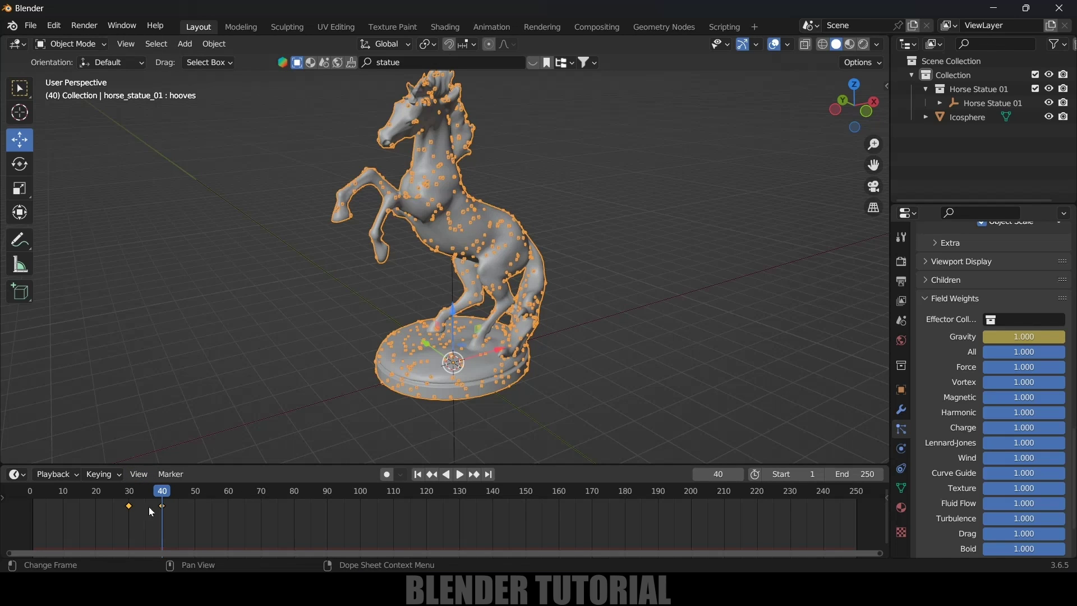
Scrub frames 34–36 and play from the start to check the gravity ramp
drag(165, 497, 143, 493)
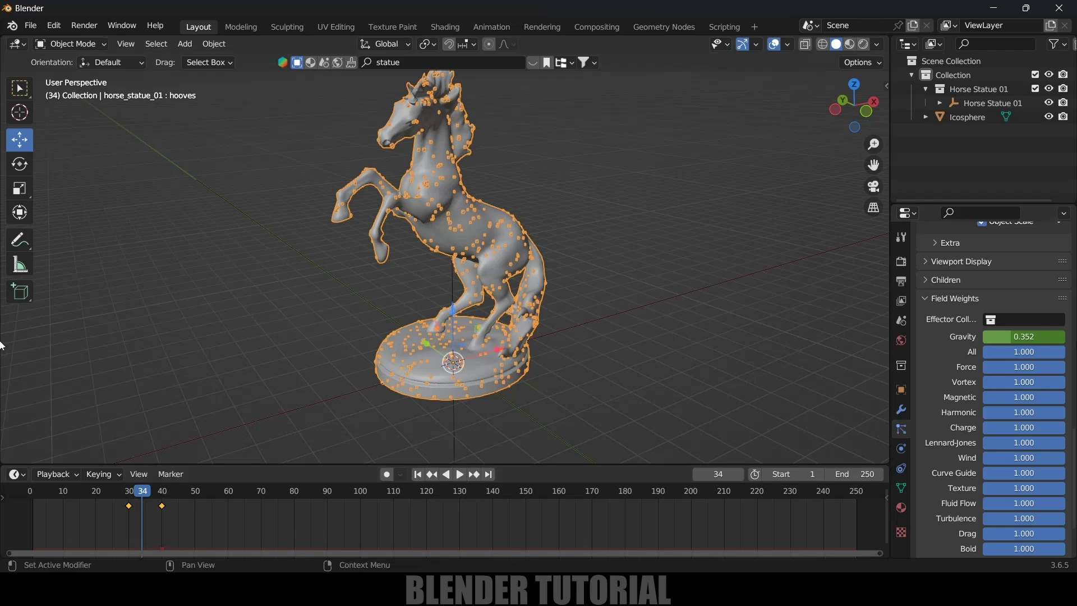
drag(143, 493, 148, 492)
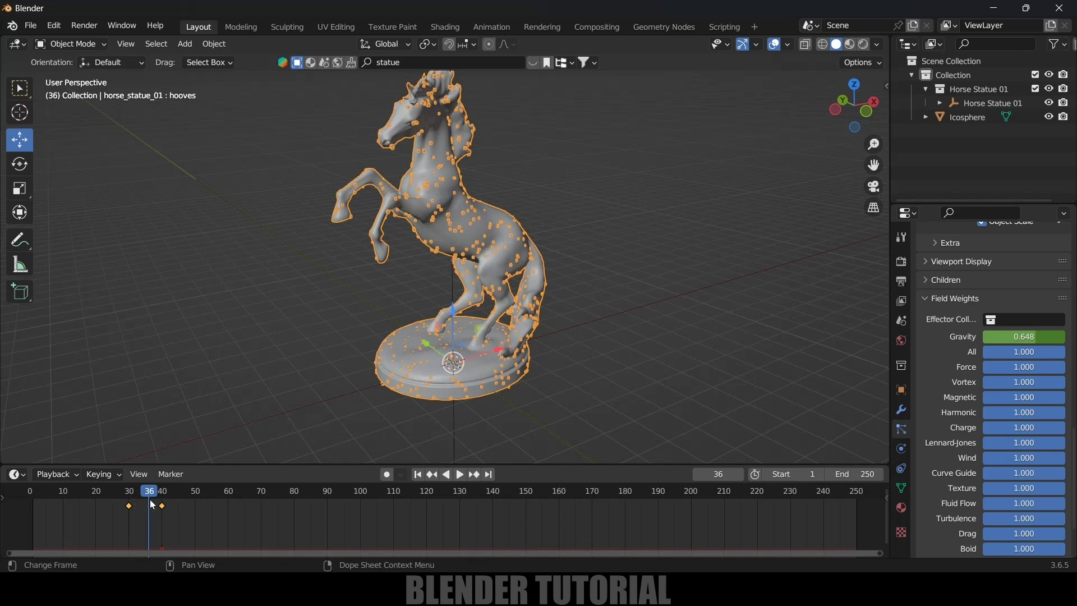
drag(159, 497, 31, 492)
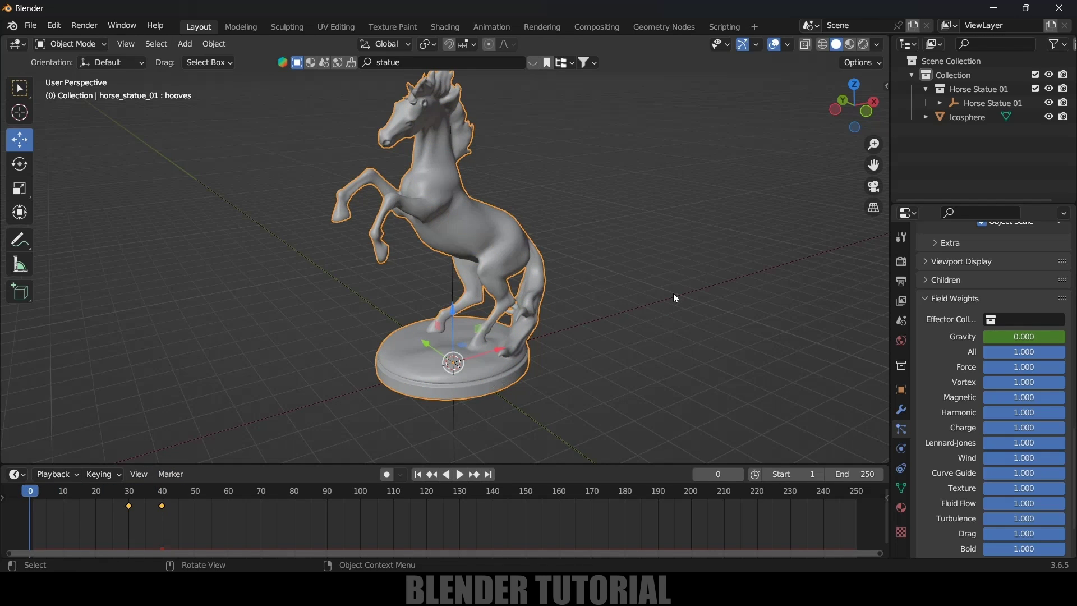
key(space)
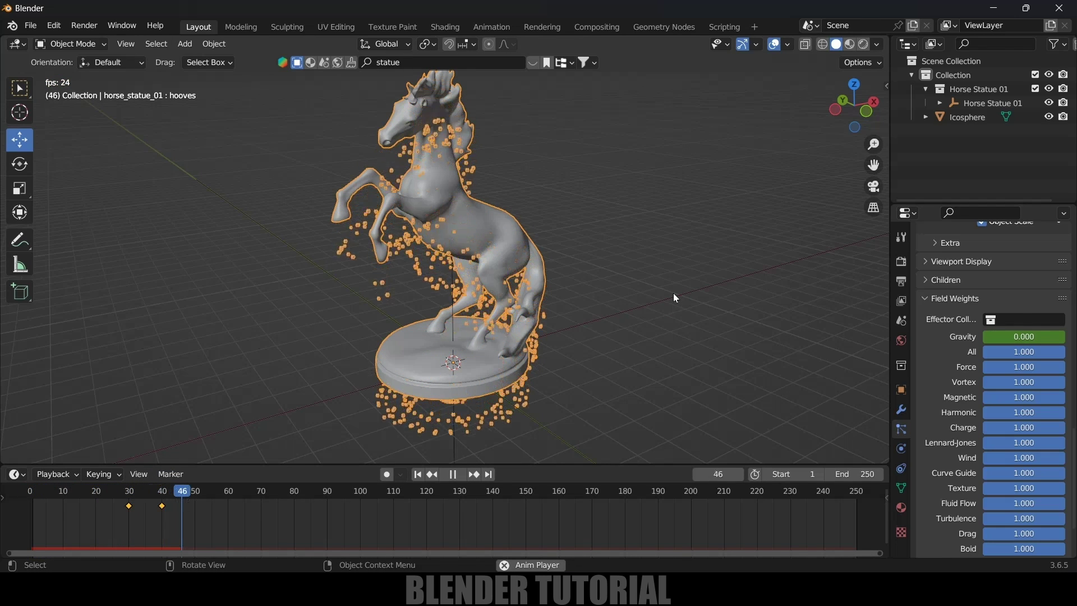
key(space)
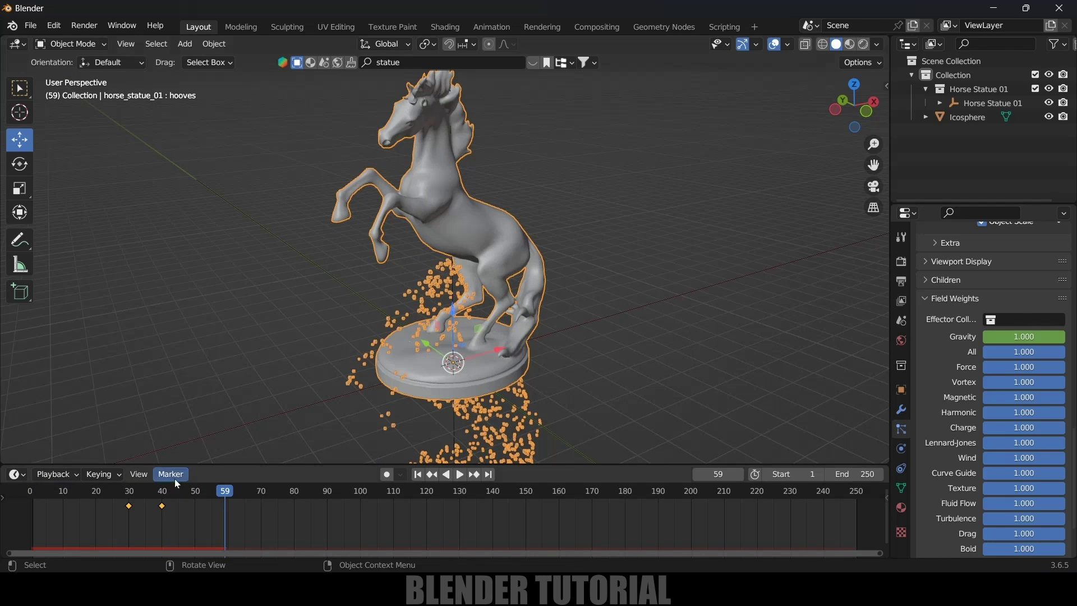
click(416, 474)
scroll(493, 370, down, 4)
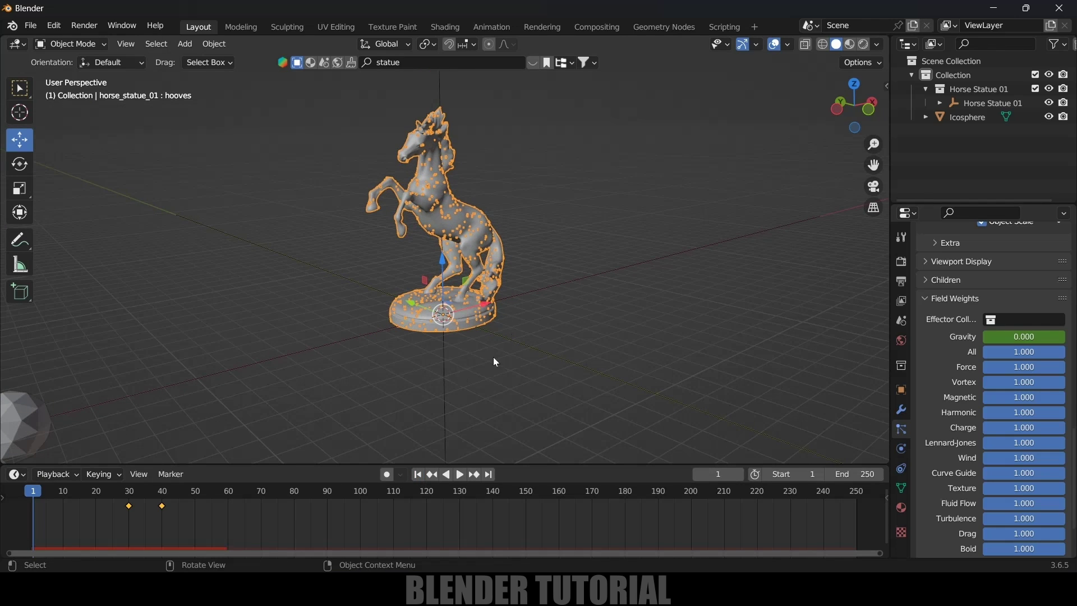
Add a plane, enlarge it into a floor, and apply its scale
click(186, 45)
mouse_move(189, 62)
click(342, 63)
key(s)
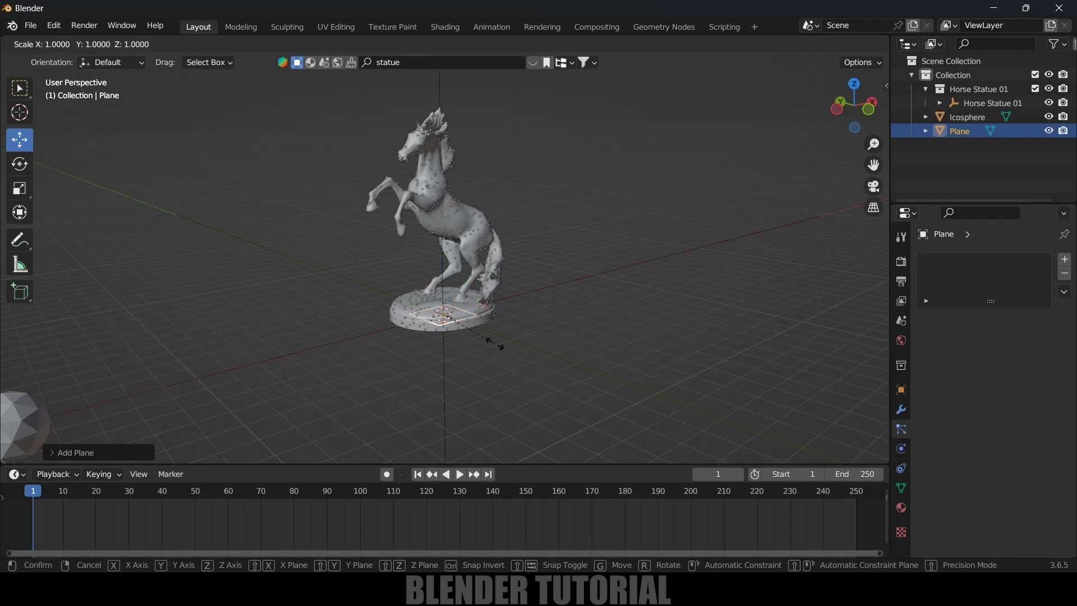
click(311, 92)
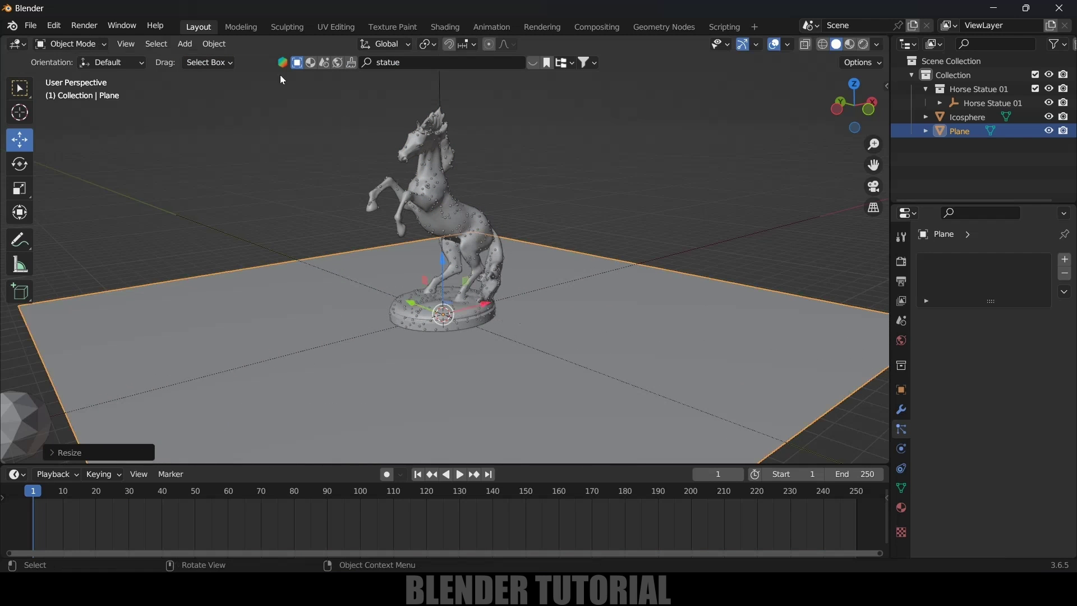
click(213, 48)
mouse_move(237, 116)
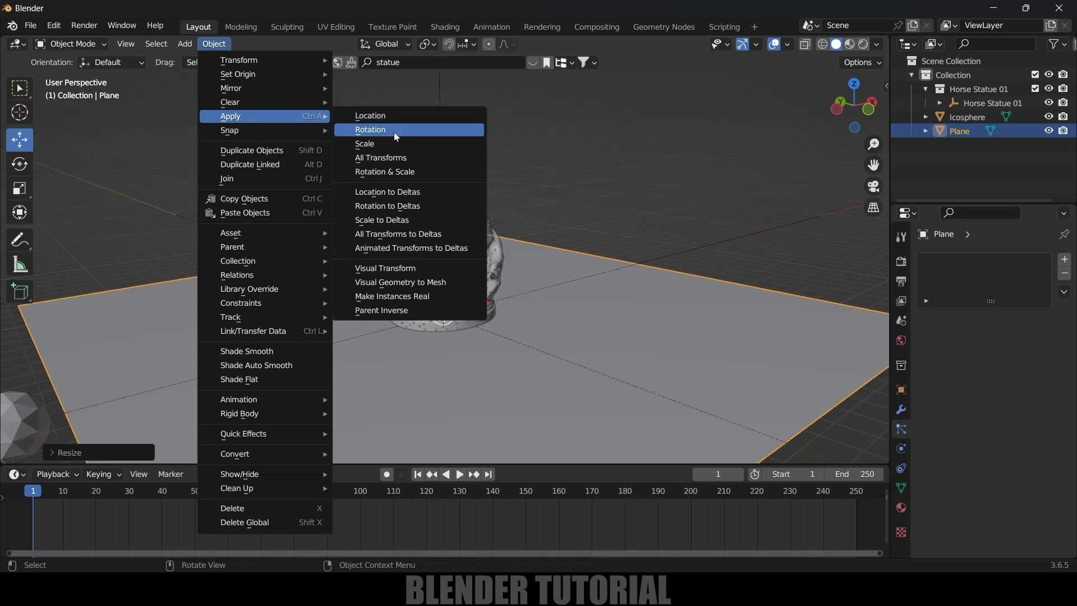
click(386, 144)
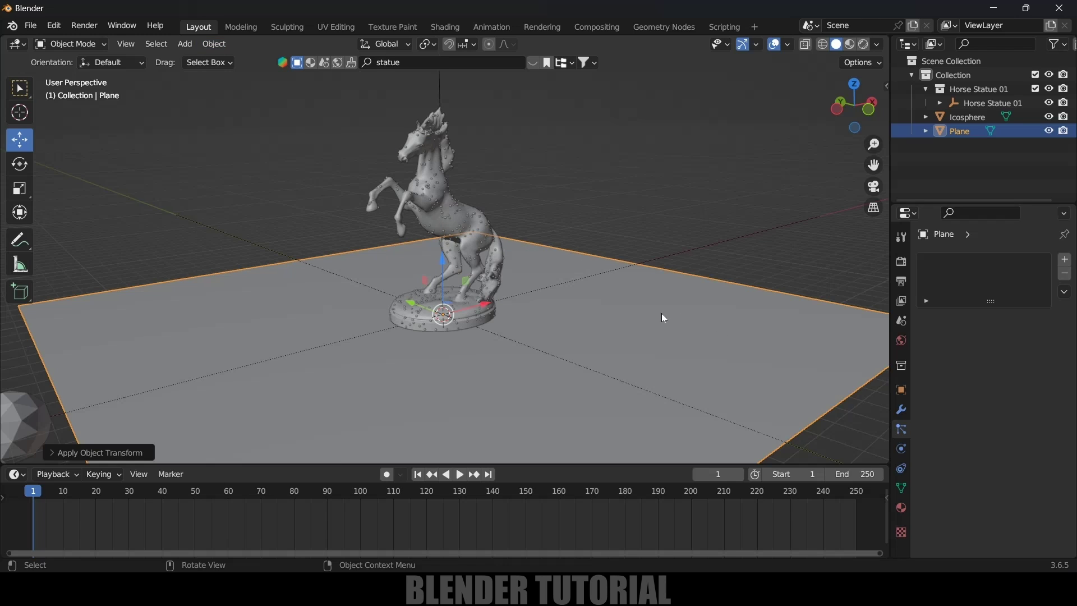
Give the floor plane Collision physics and play to watch particles land on it
click(753, 273)
click(726, 326)
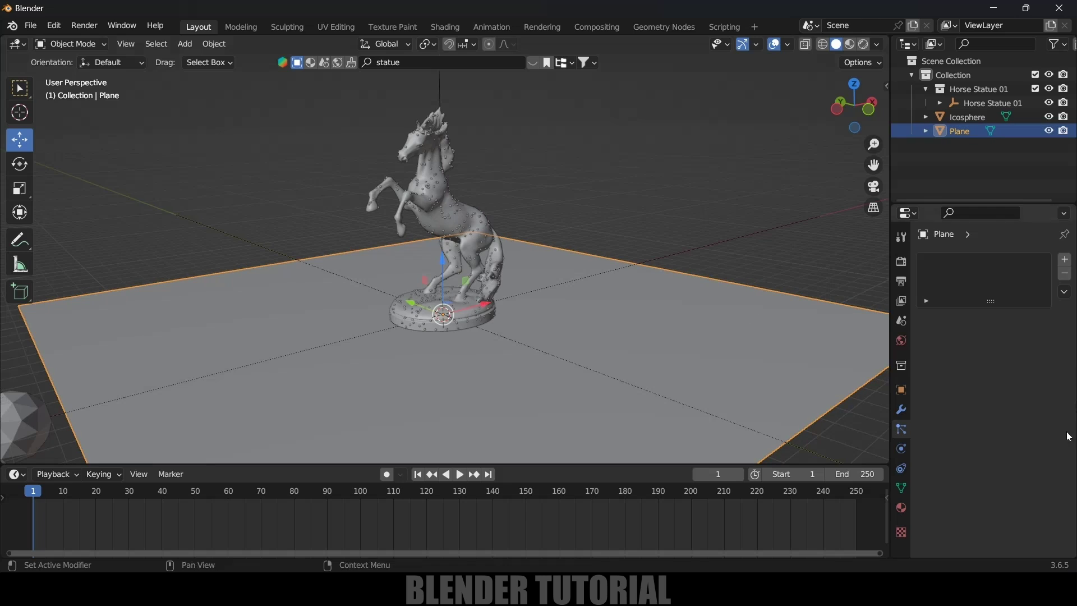
click(901, 448)
click(1004, 274)
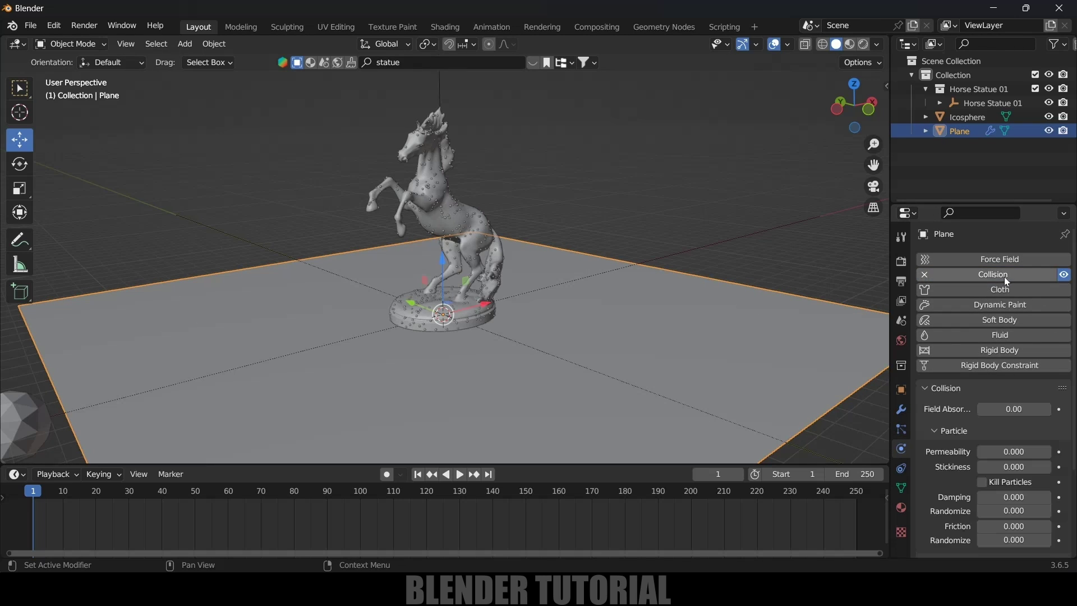
scroll(955, 454, down, 3)
key(space)
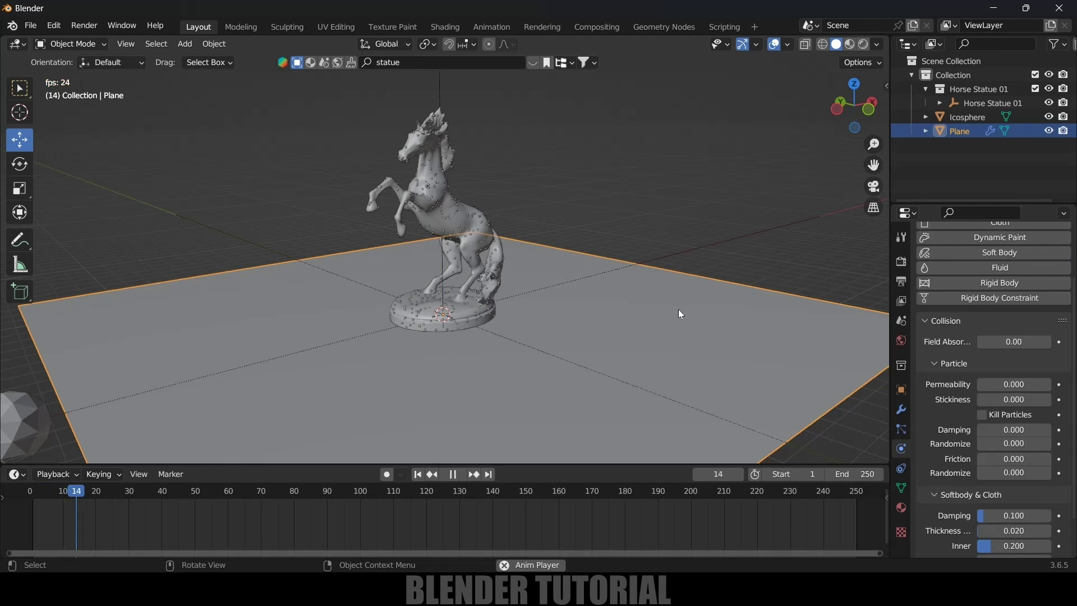
scroll(636, 336, up, 1)
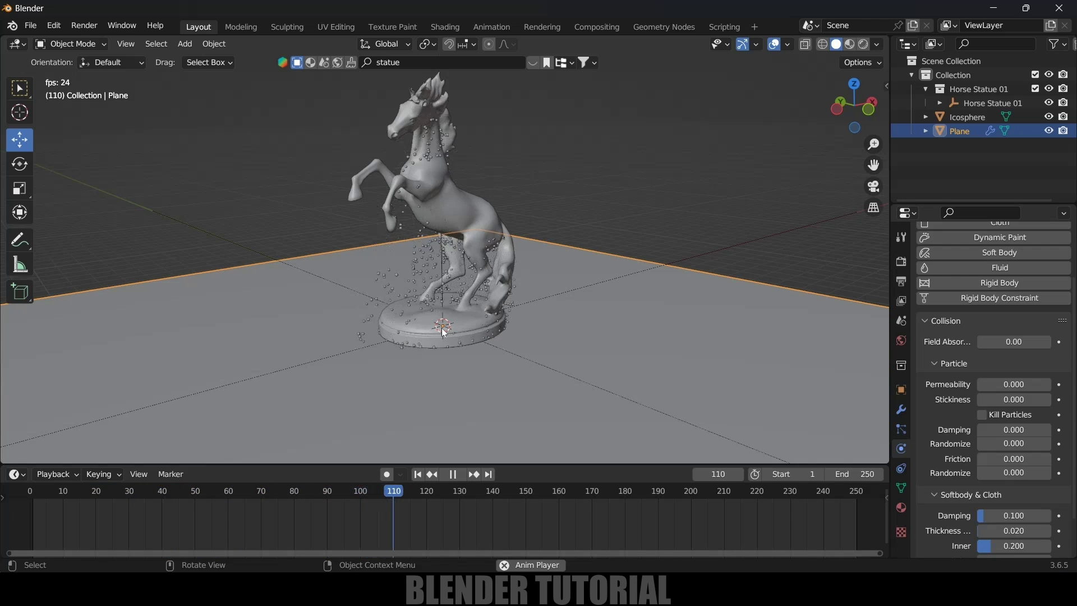
key(space)
key(shift+Left)
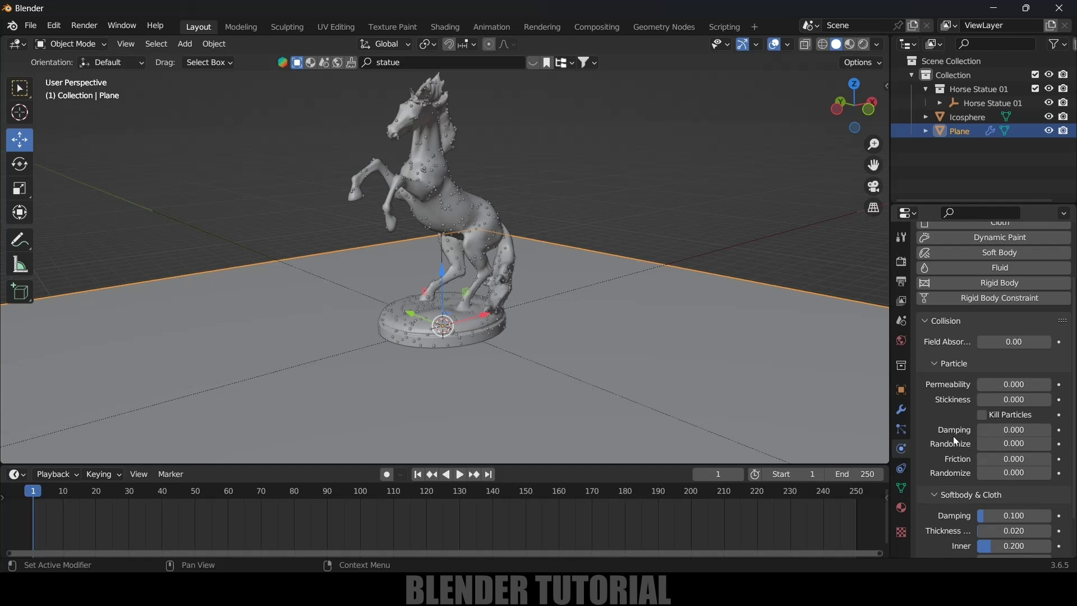
Set the plane's particle collision Damping to 0.85 and replay the particles falling
scroll(982, 426, down, 1)
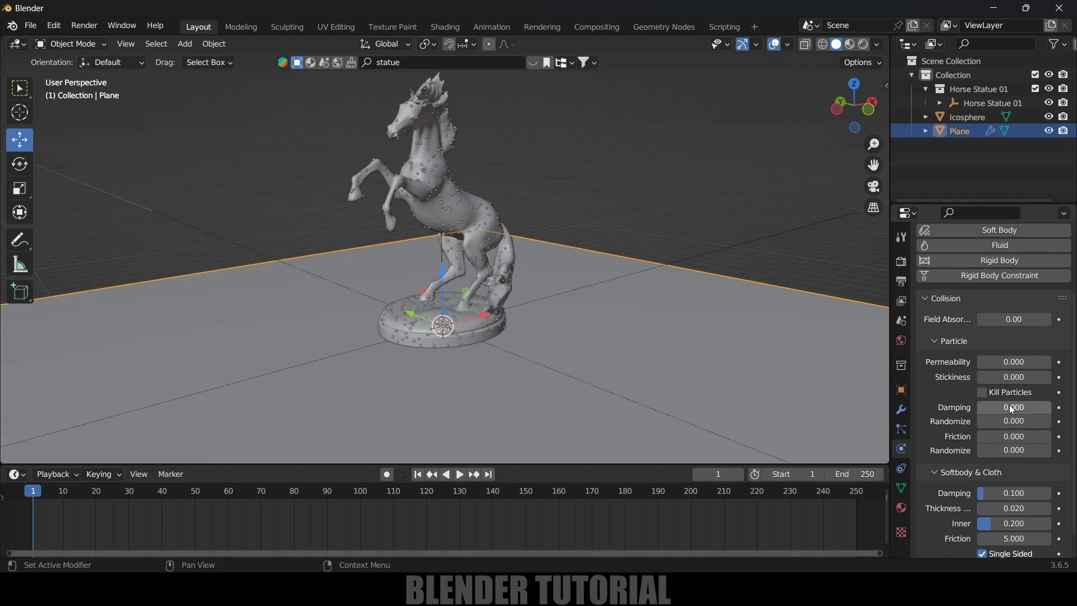
click(1012, 408)
text(0.85)
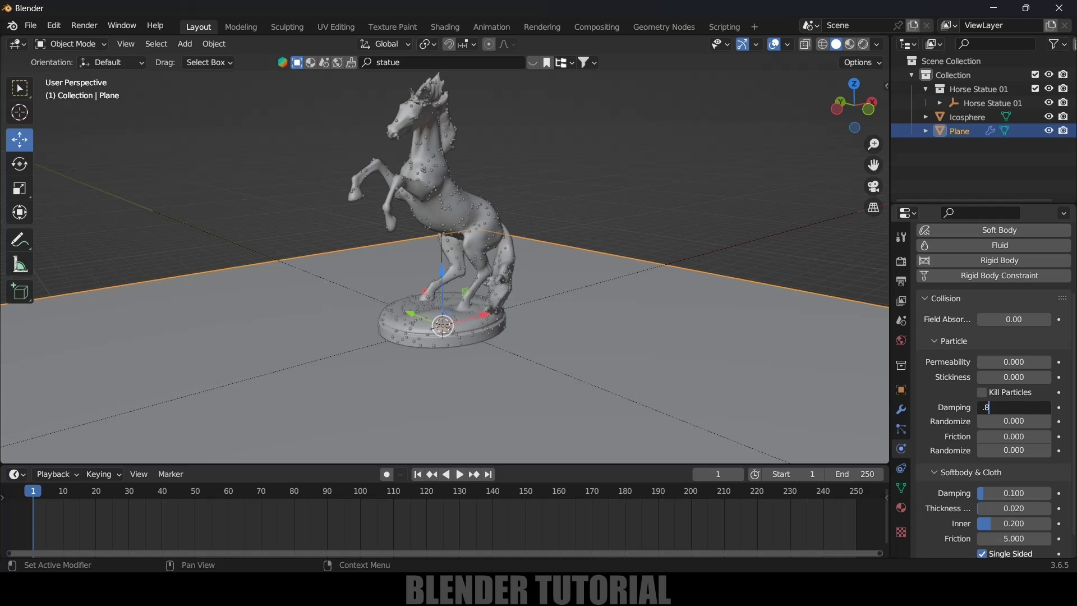
key(Return)
key(space)
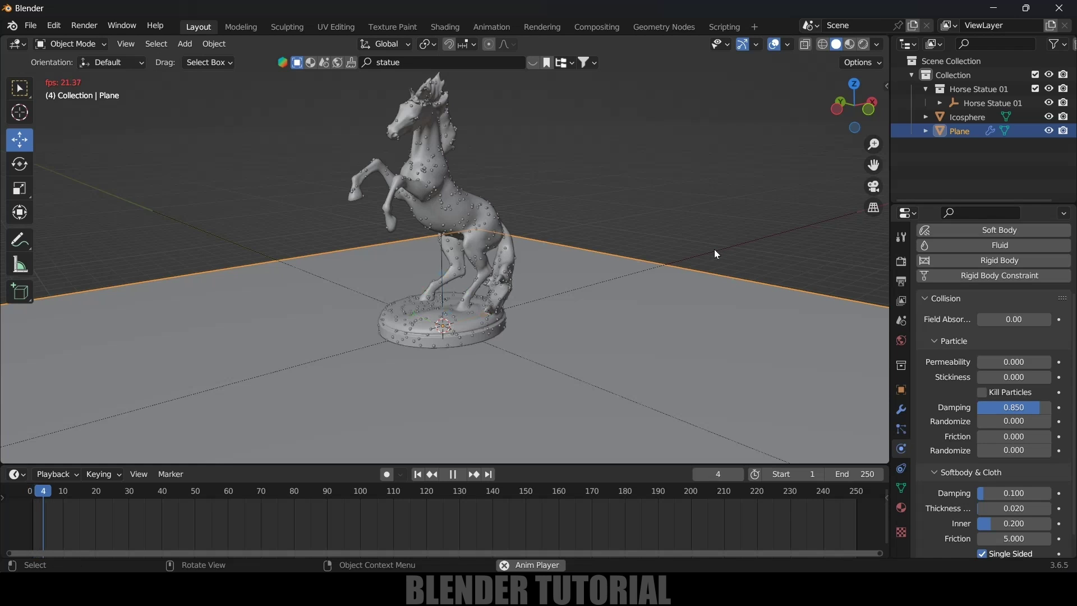
click(481, 214)
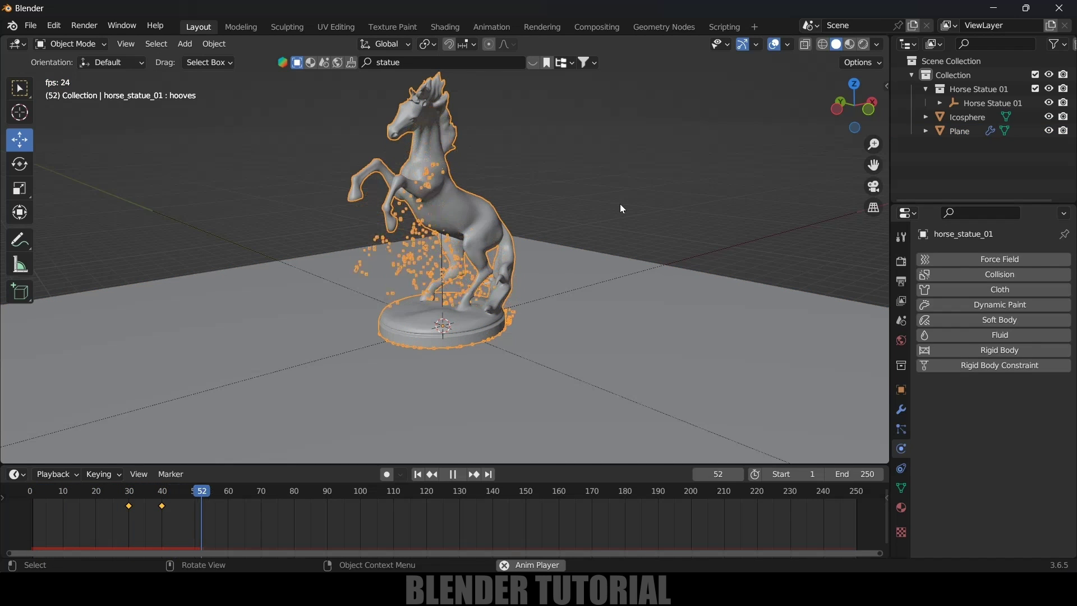
key(space)
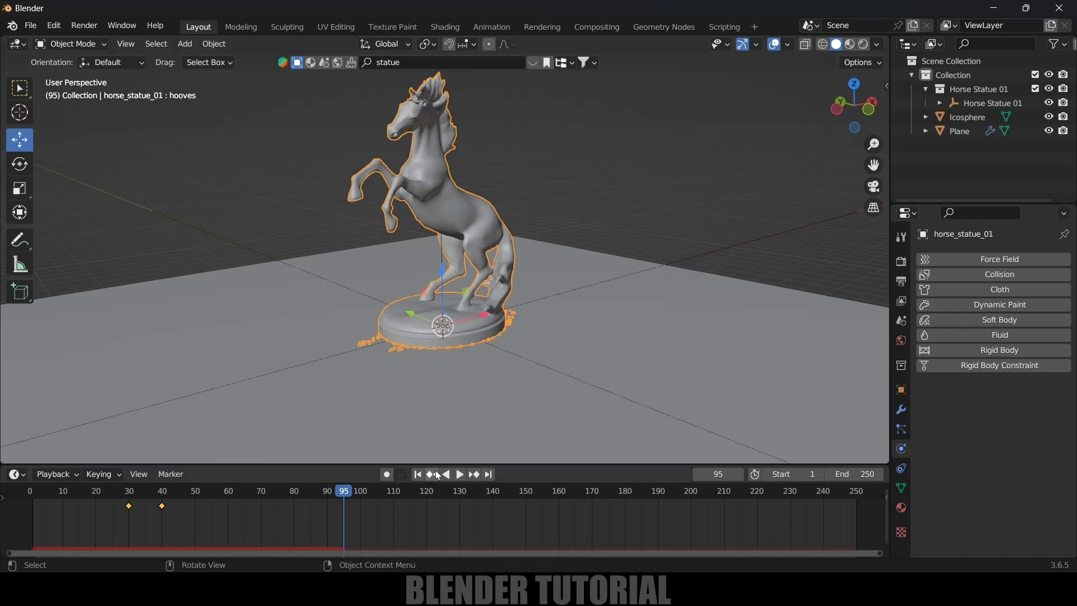
key(ctrl+z)
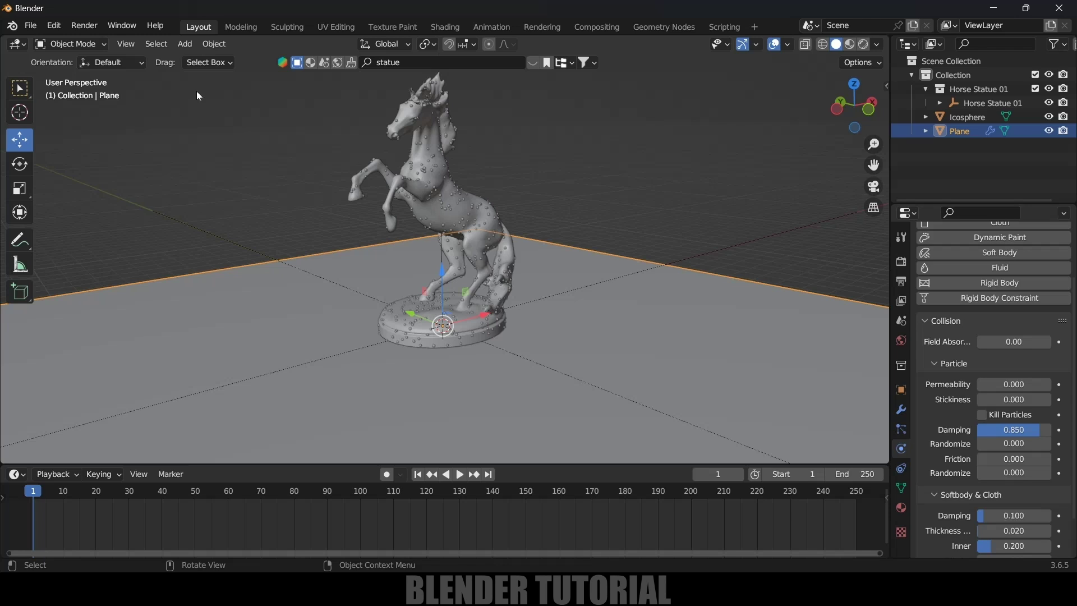
click(187, 44)
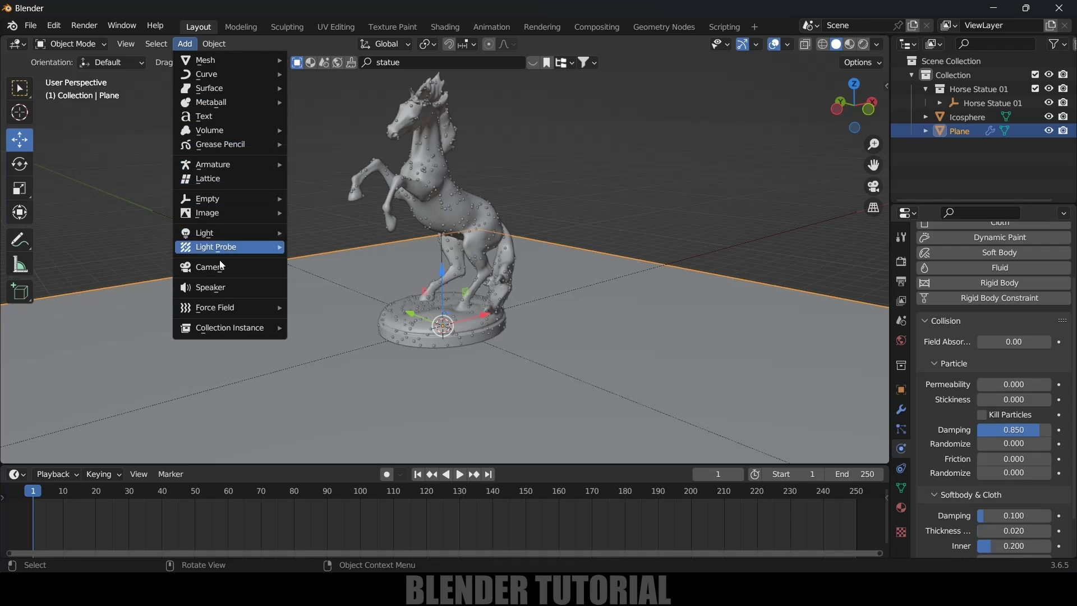
Add a Turbulence force field, scale it up, and play to see it scatter particles
mouse_move(207, 302)
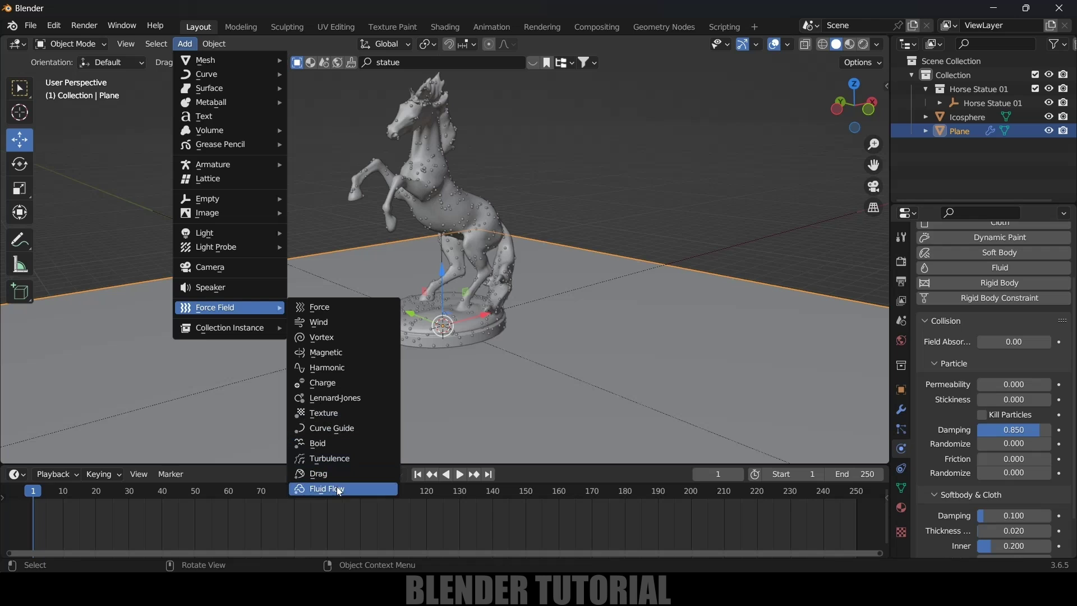
click(329, 459)
key(s)
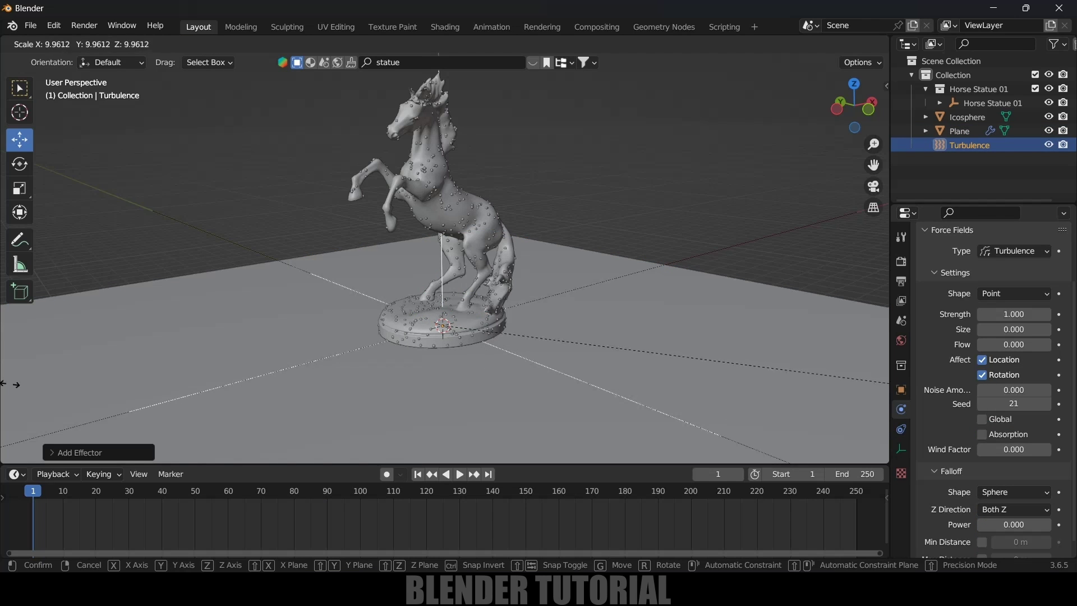
click(593, 369)
key(space)
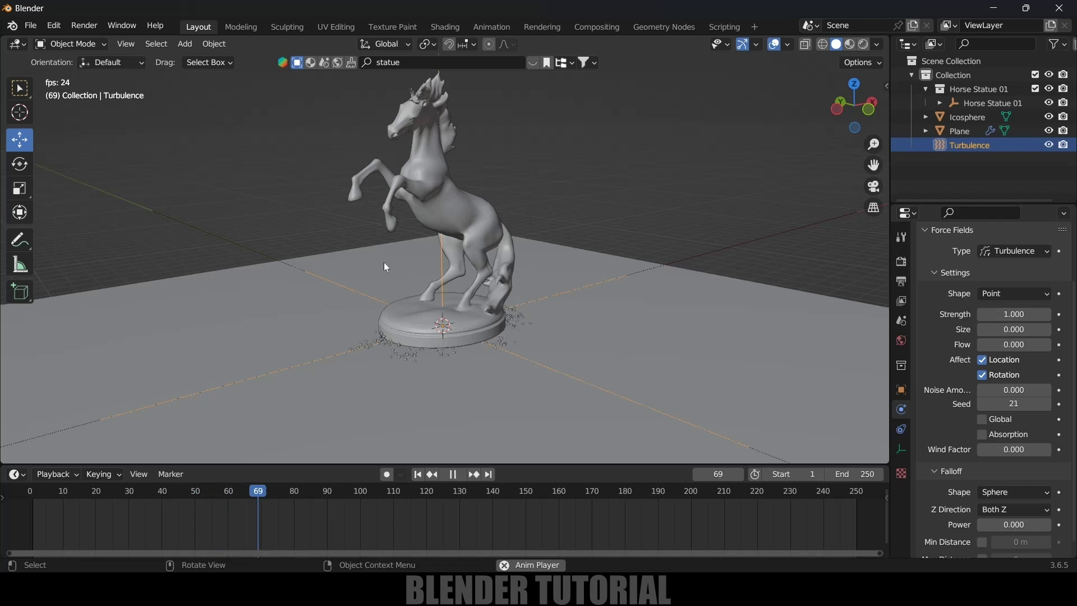
key(space)
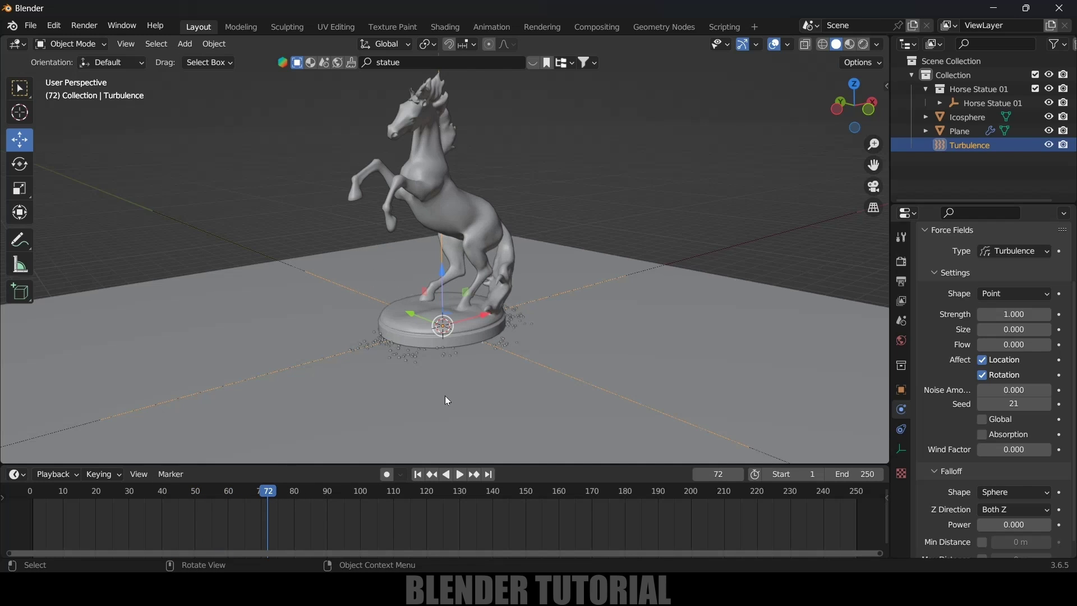
Jump back to the frame 30 keyframe and select the Turbulence field
click(464, 218)
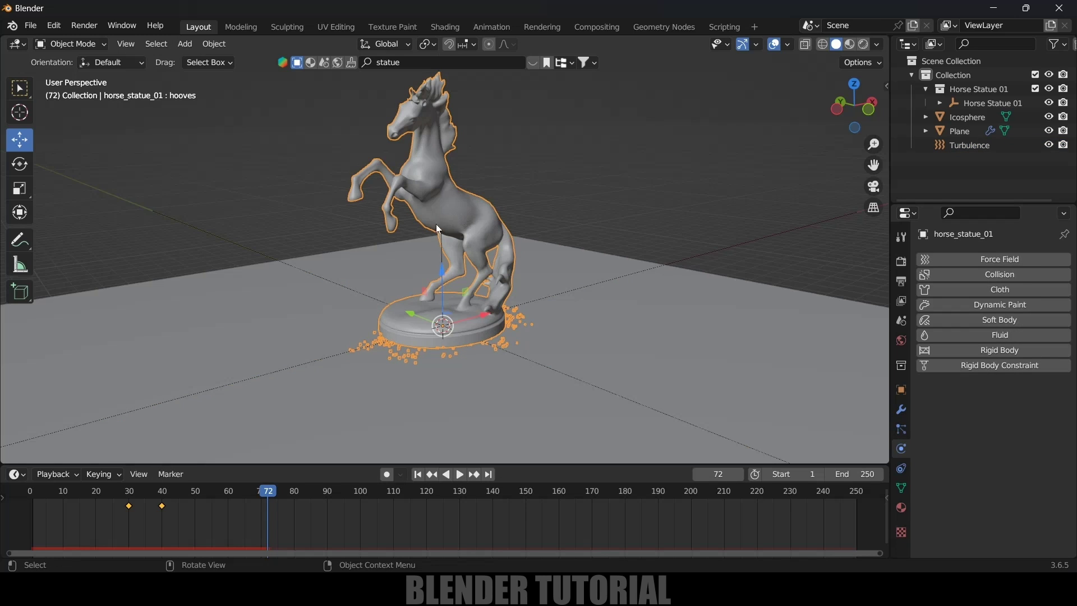
click(433, 475)
click(432, 474)
click(1069, 145)
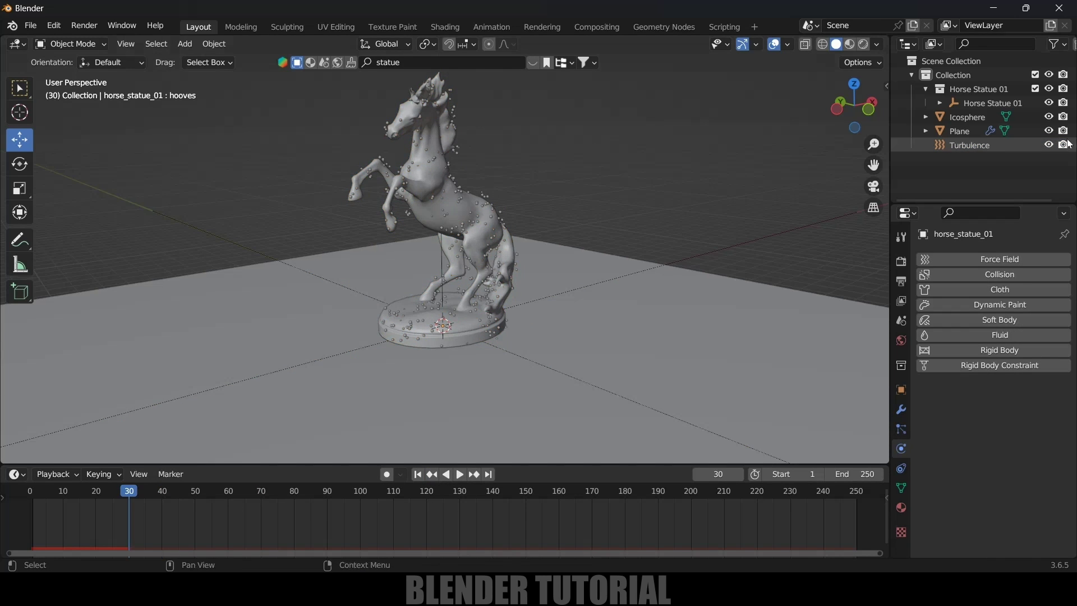
Keyframe the Turbulence field's Strength and Noise Amount at 0 on frame 30
click(975, 147)
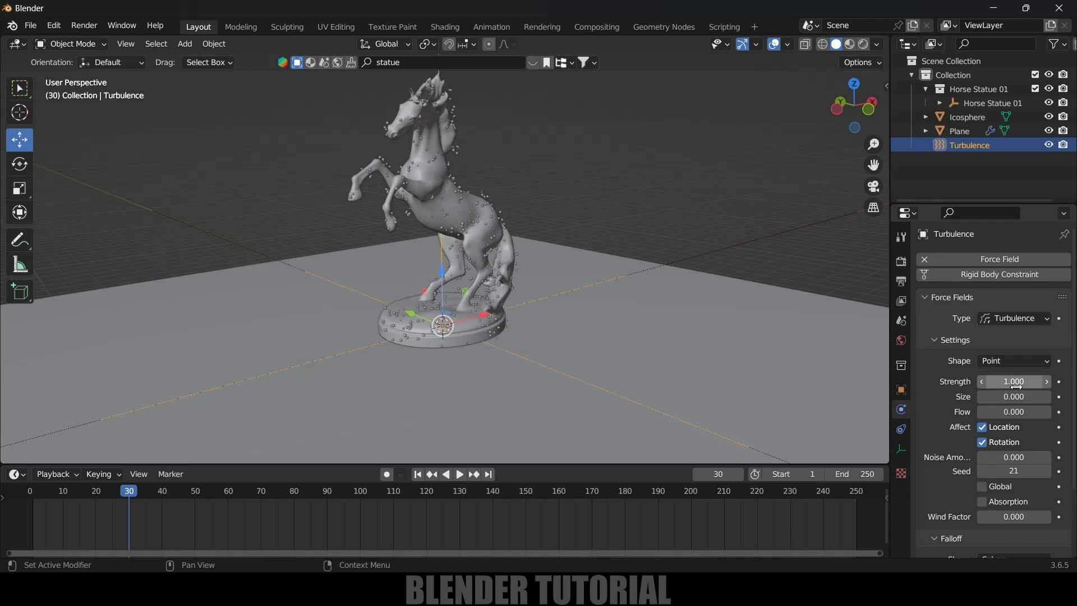
mouse_move(1014, 382)
mouse_down()
mouse_move(987, 381)
mouse_move(1021, 382)
mouse_up()
key(i)
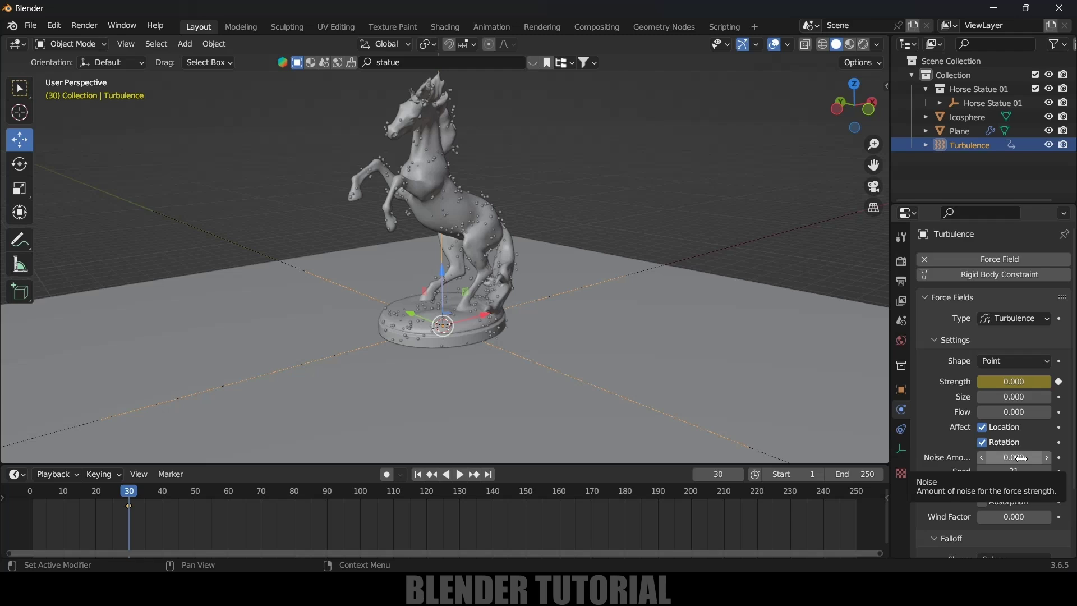
key(i)
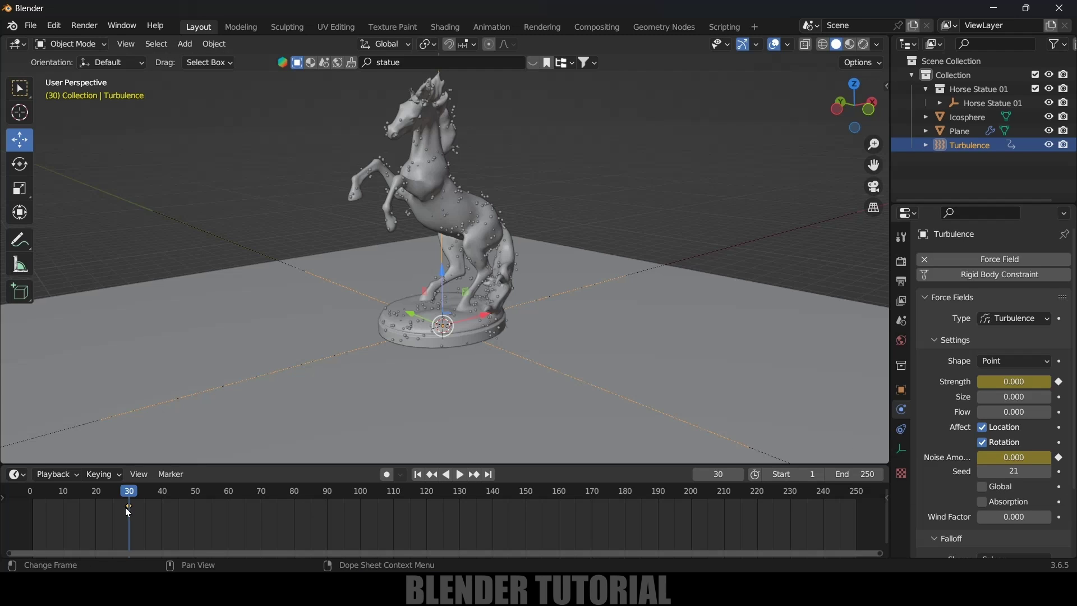
At frame 35, keyframe Turbulence Strength 15 and Noise Amount 10, then replay from the start
key(space)
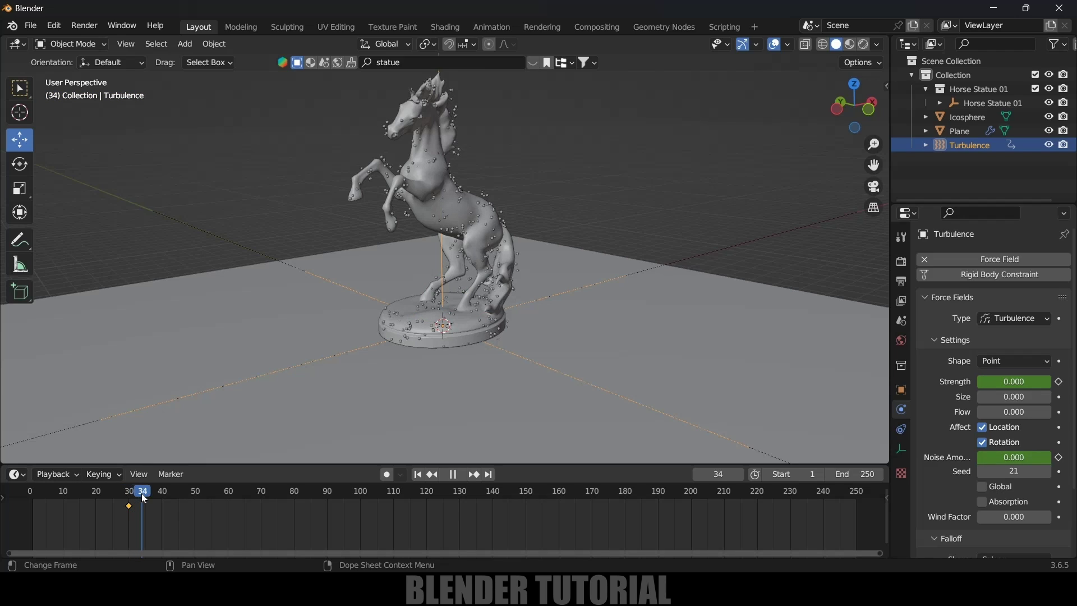
key(space)
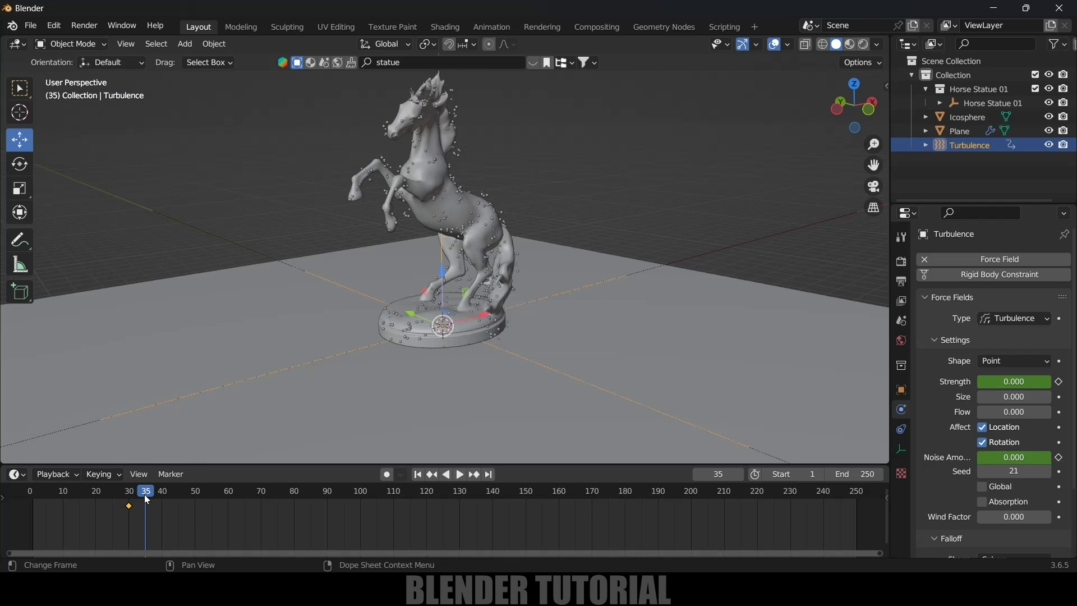
click(1016, 383)
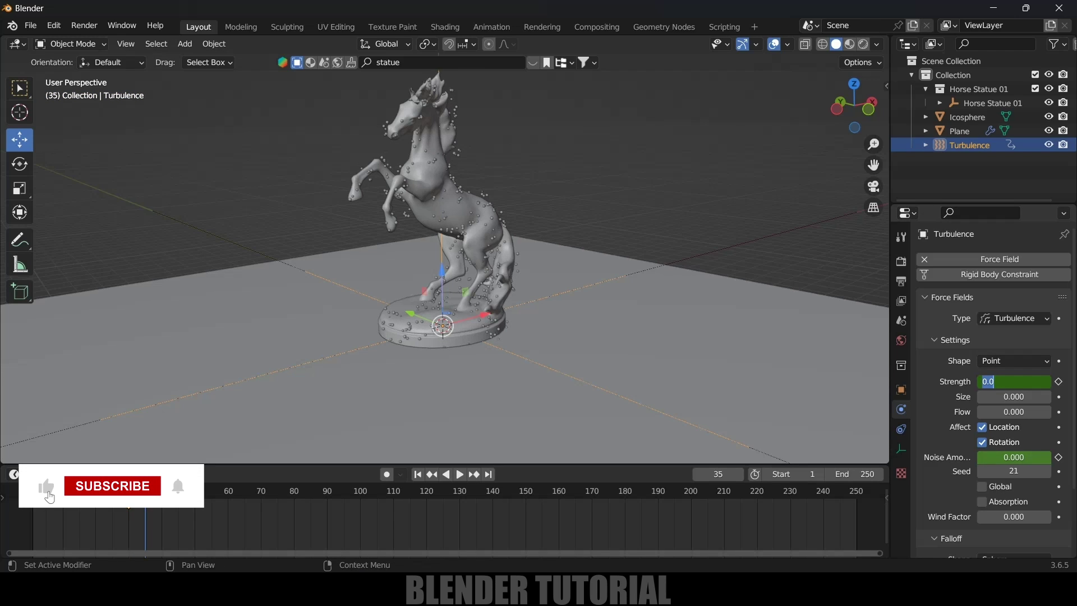
text(15)
key(Return)
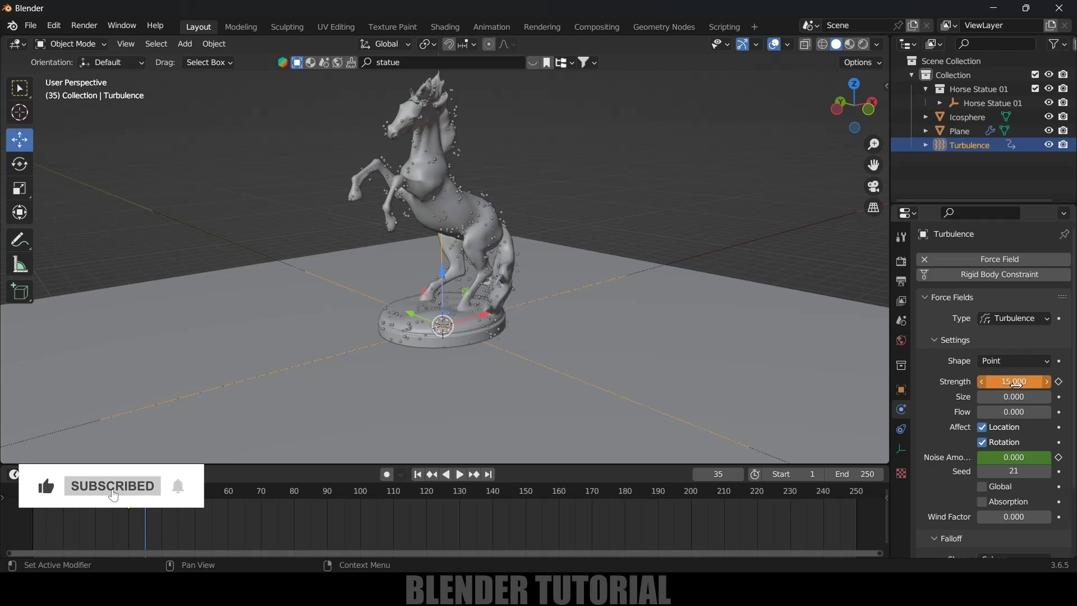
key(i)
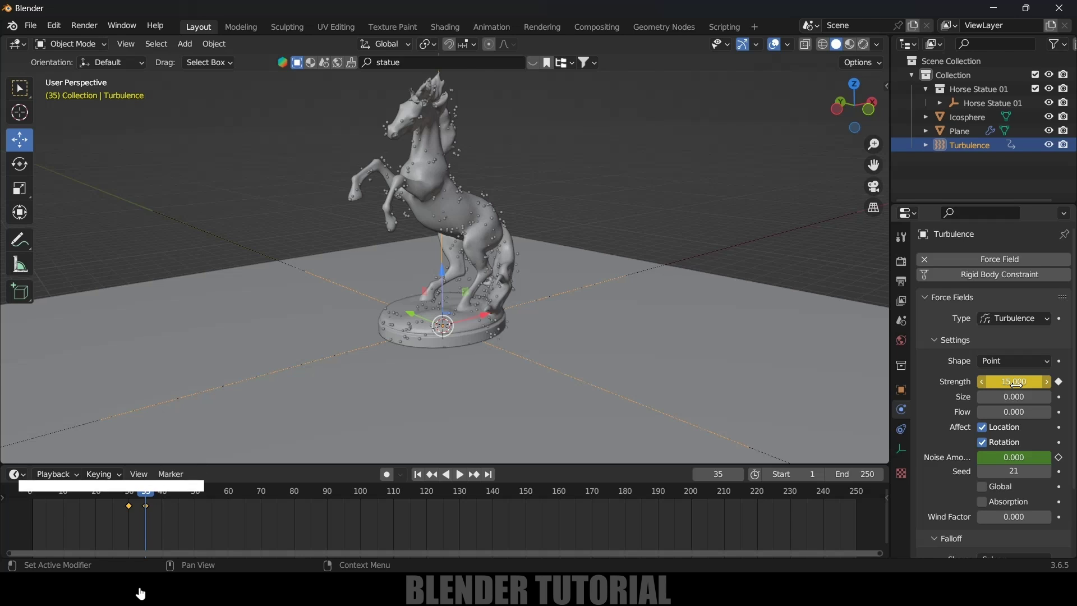
click(1014, 457)
text(10)
key(Return)
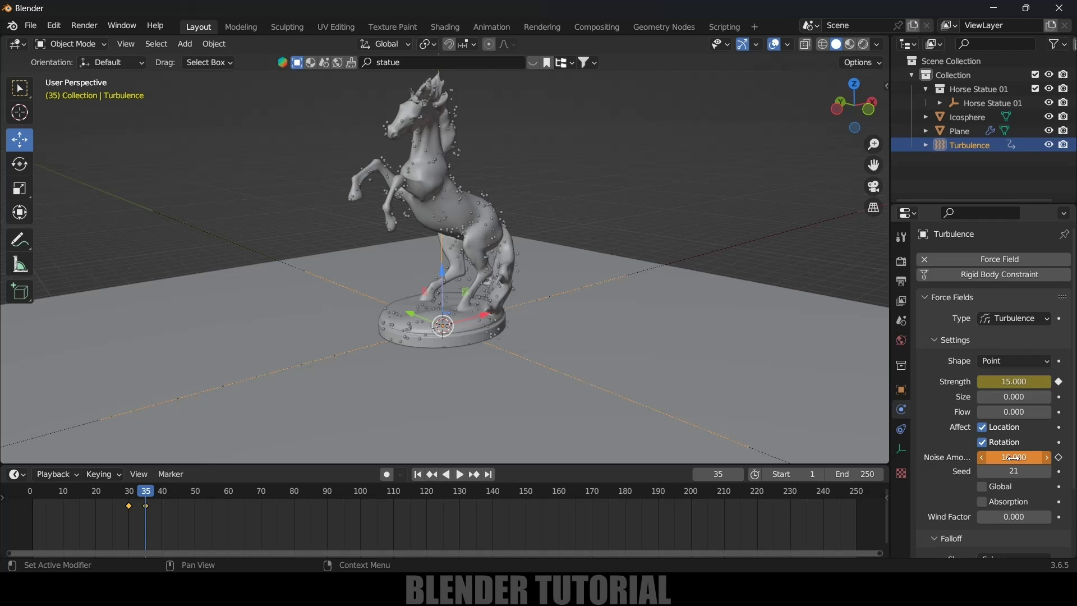
click(1060, 457)
key(shift+Left)
key(space)
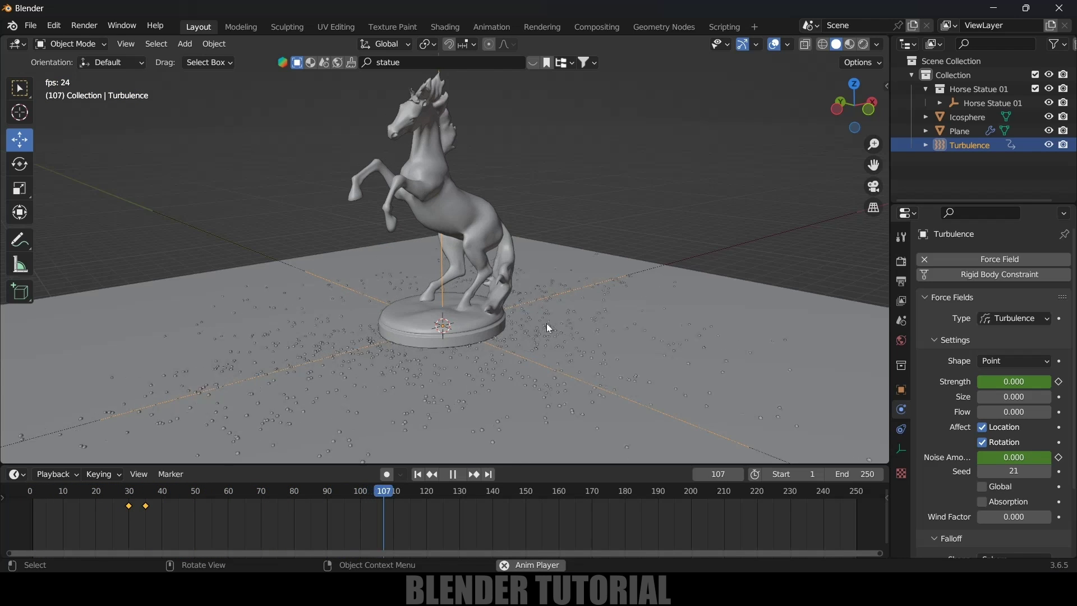
Set the ground plane's collision friction to 0.85
key(space)
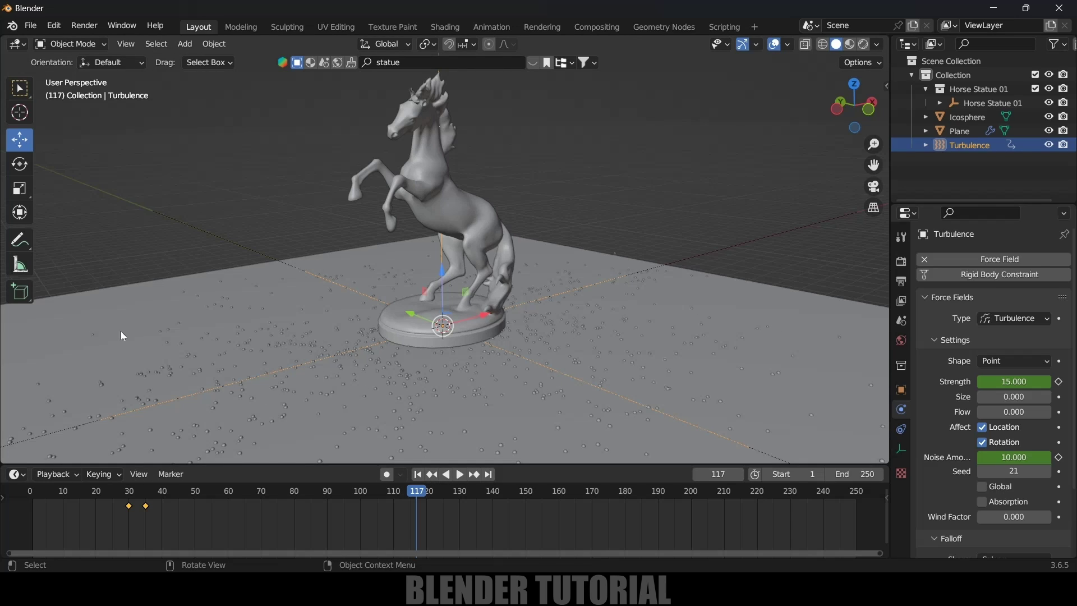
click(741, 299)
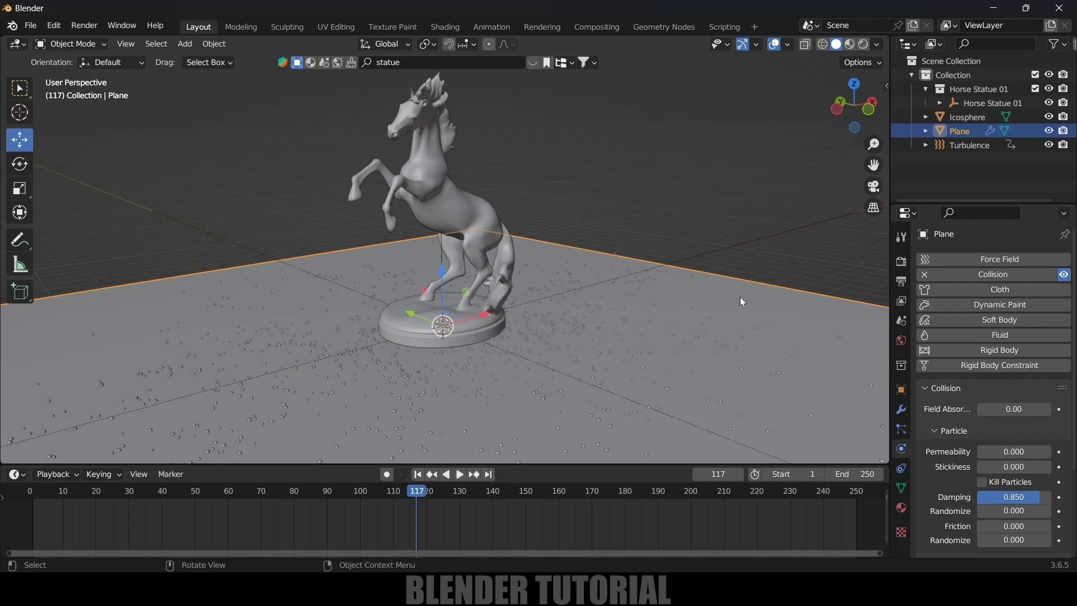
scroll(948, 505, down, 8)
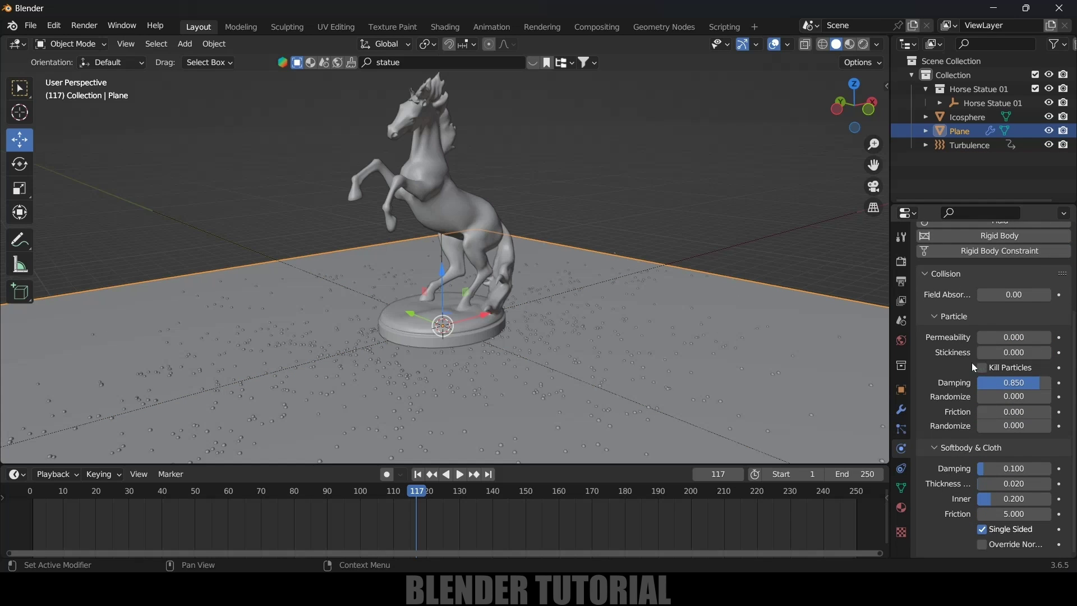
click(1004, 412)
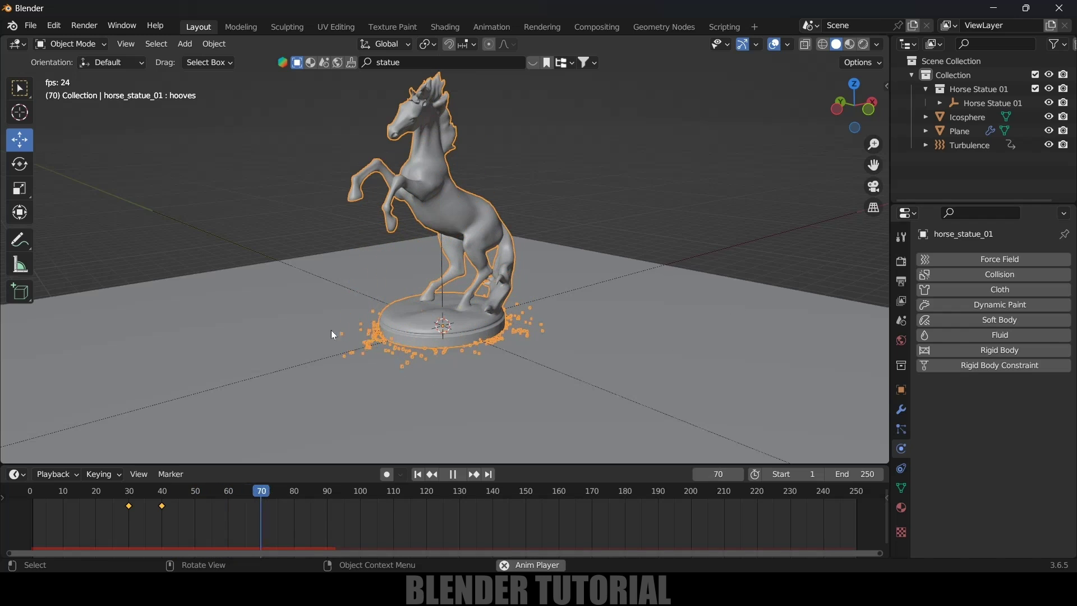
key(space)
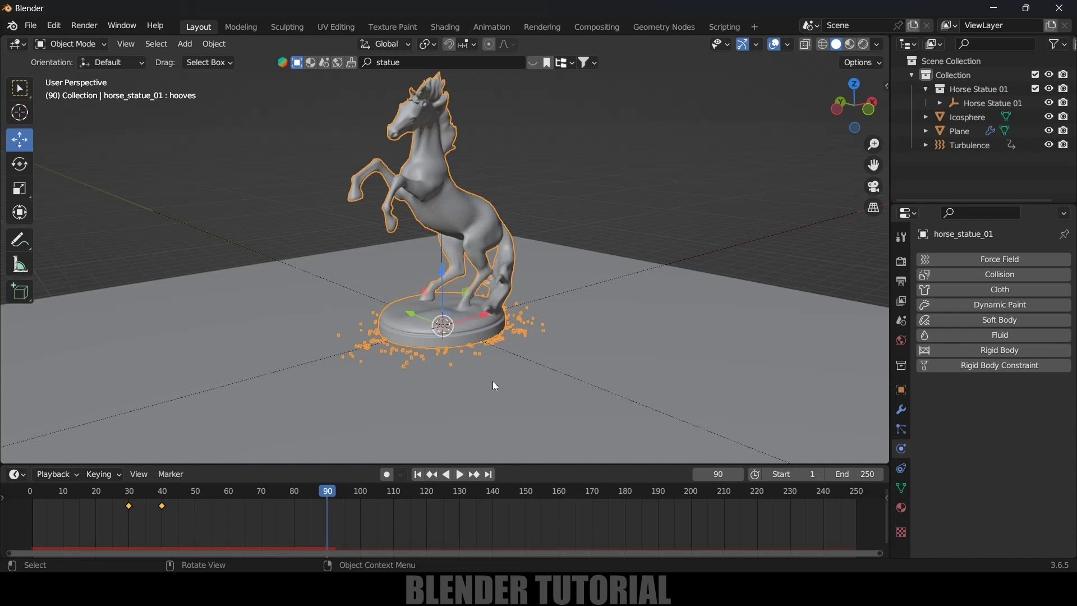
click(700, 347)
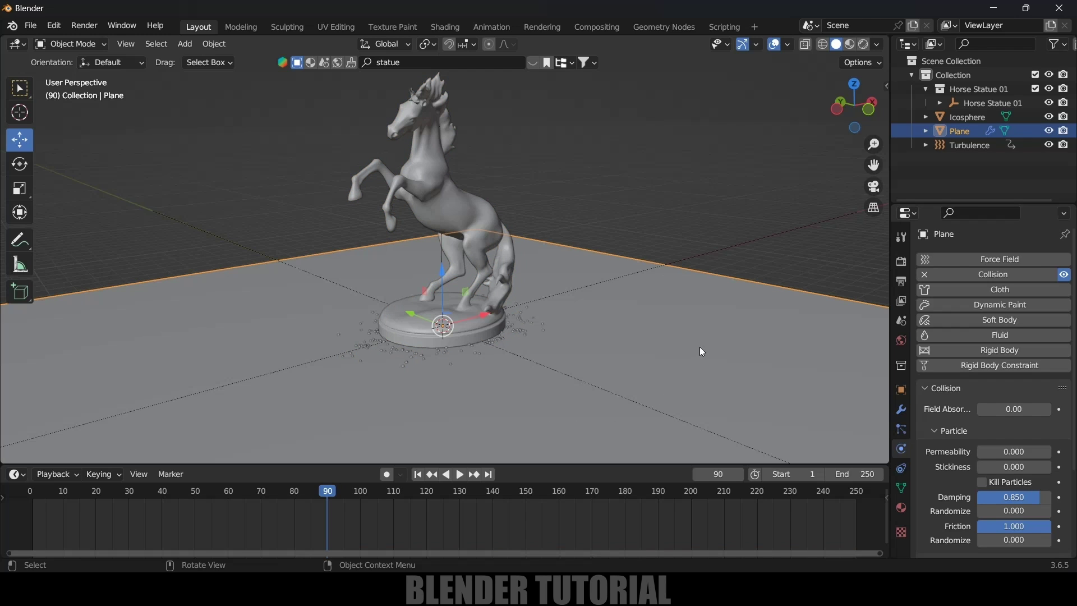
double_click(992, 526)
text(0.85)
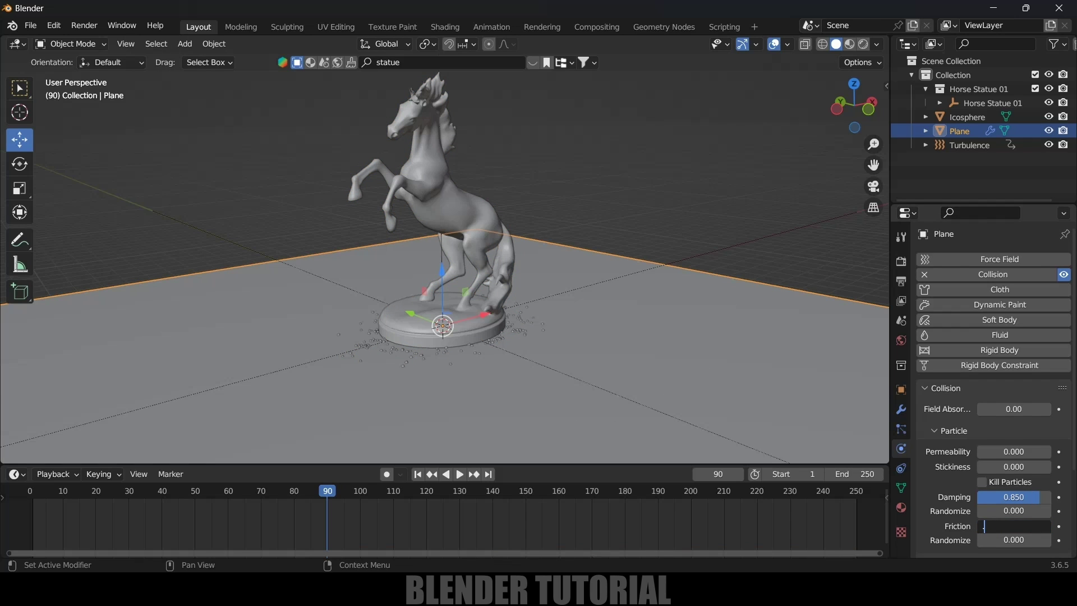
key(Return)
Replay the horse statue's particle emission from frame 1, then jump to keyframe frame 40
click(417, 474)
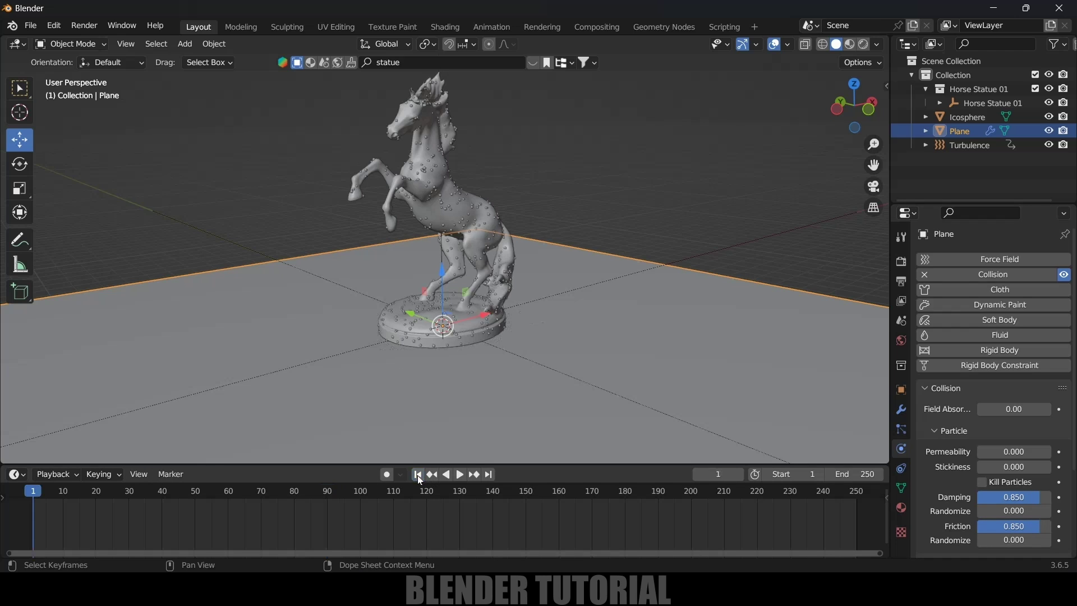
click(509, 257)
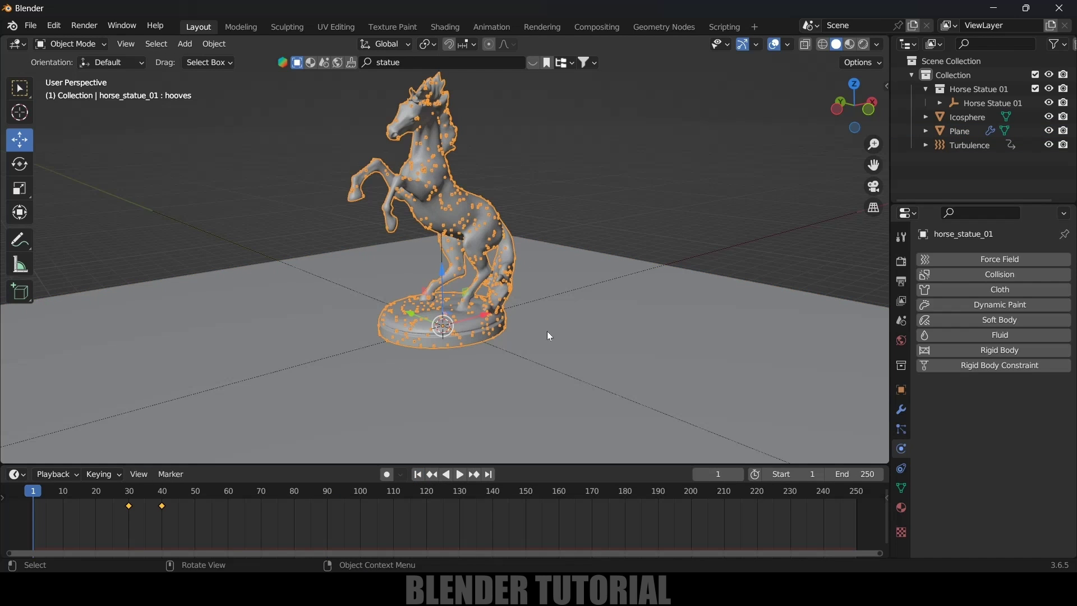
click(460, 474)
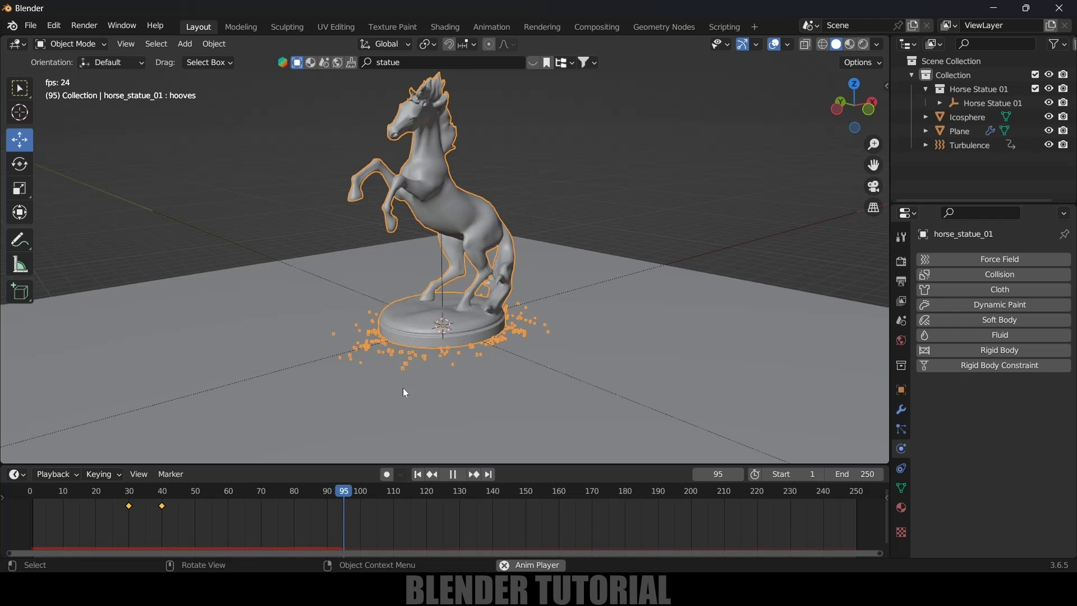
key(space)
drag(370, 493, 157, 494)
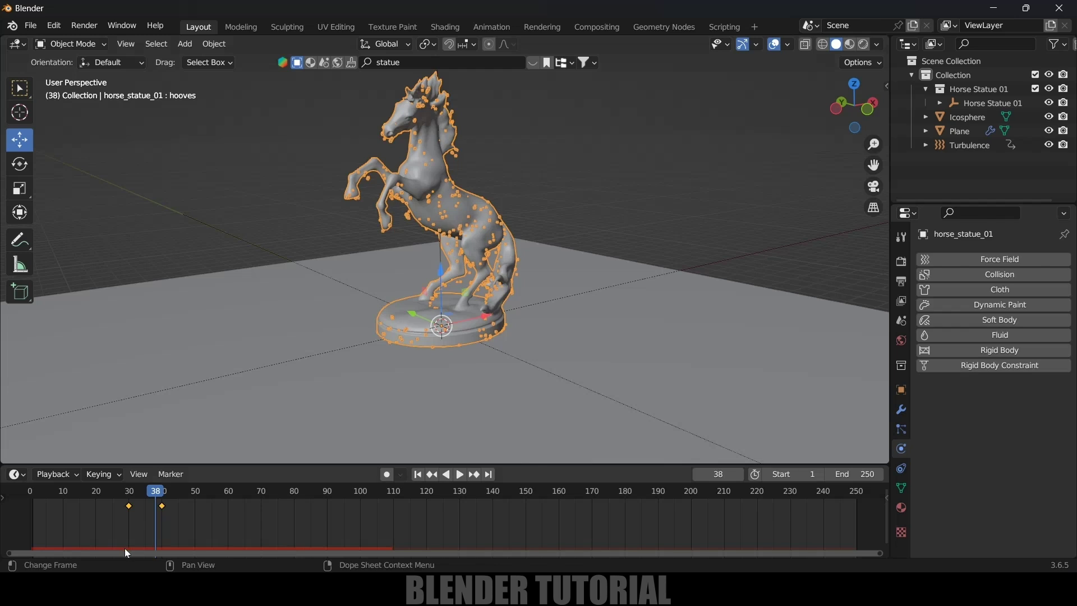
click(474, 475)
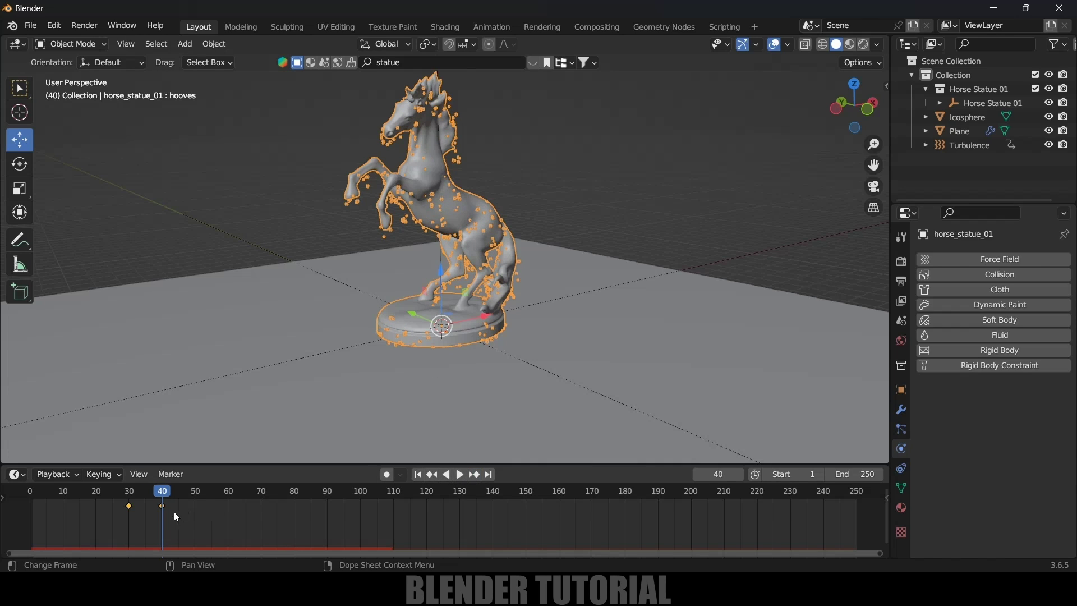
Set the statue particles' Gravity field weight to 0.5 and keyframe it at frame 40
click(902, 430)
scroll(935, 450, down, 20)
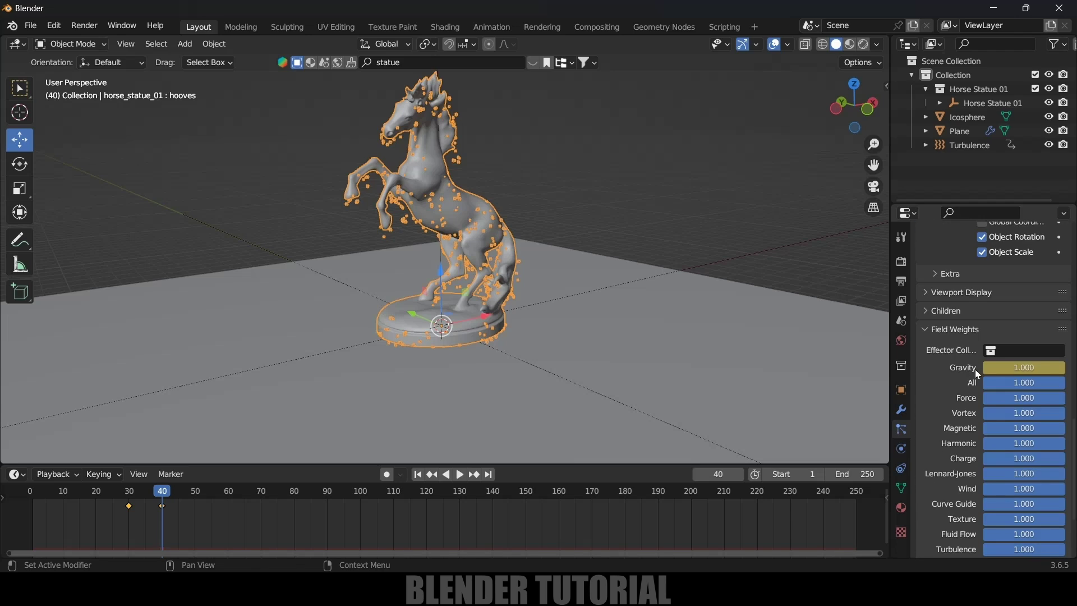
double_click(1021, 370)
text(0.5)
key(Return)
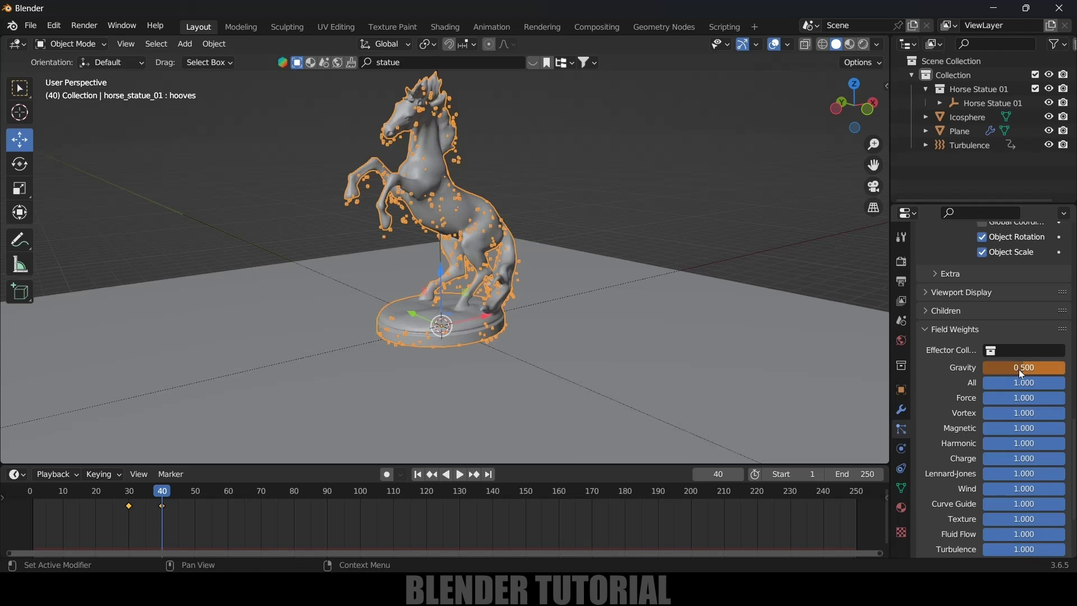
key(i)
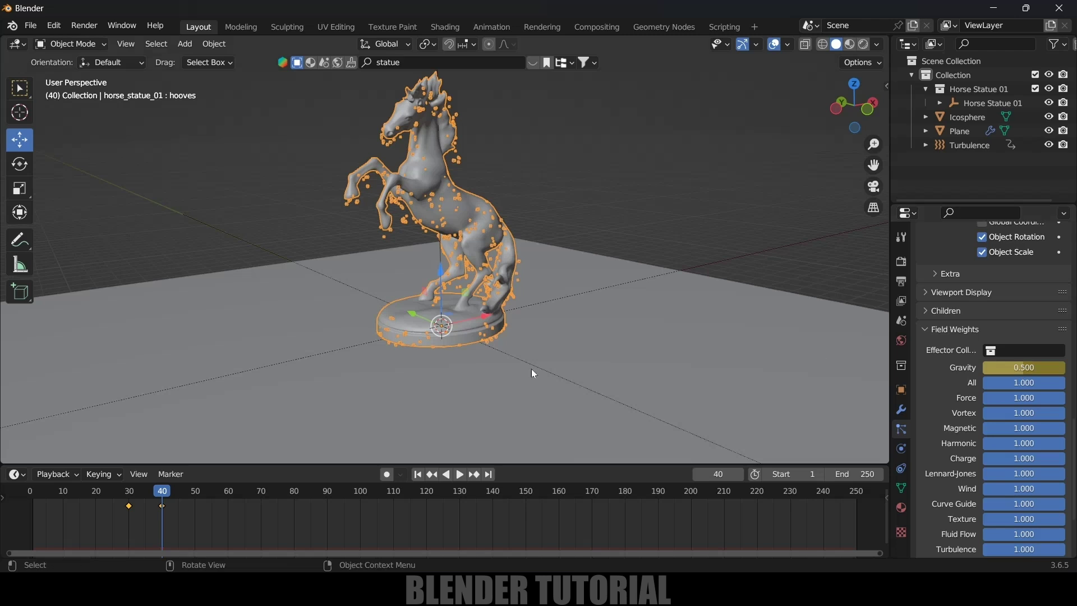
Replay the animation from the first frame to check the gravity change
key(shift+Left)
key(space)
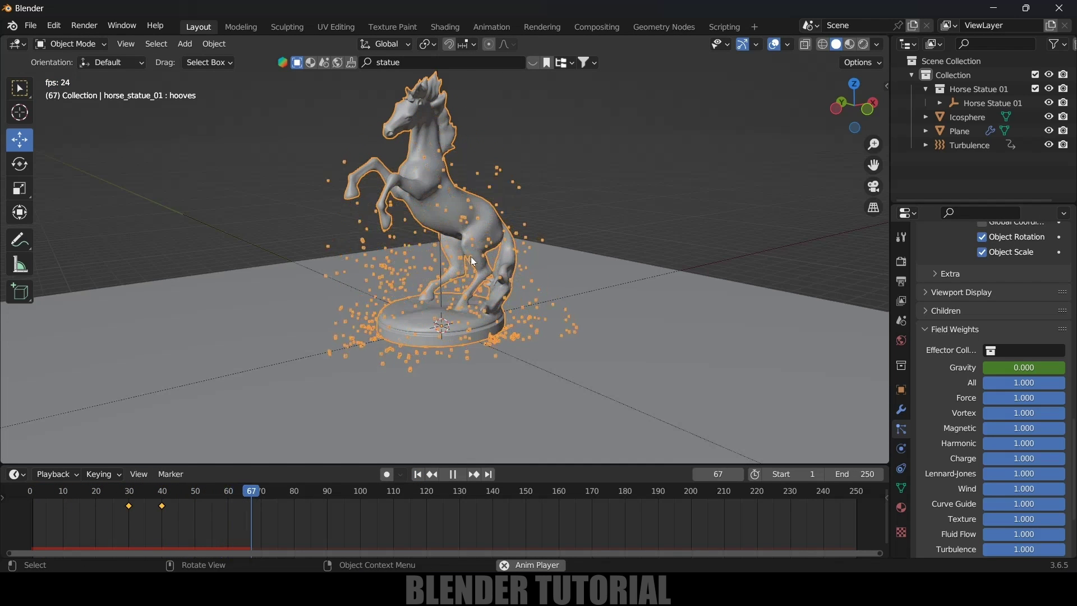
click(573, 372)
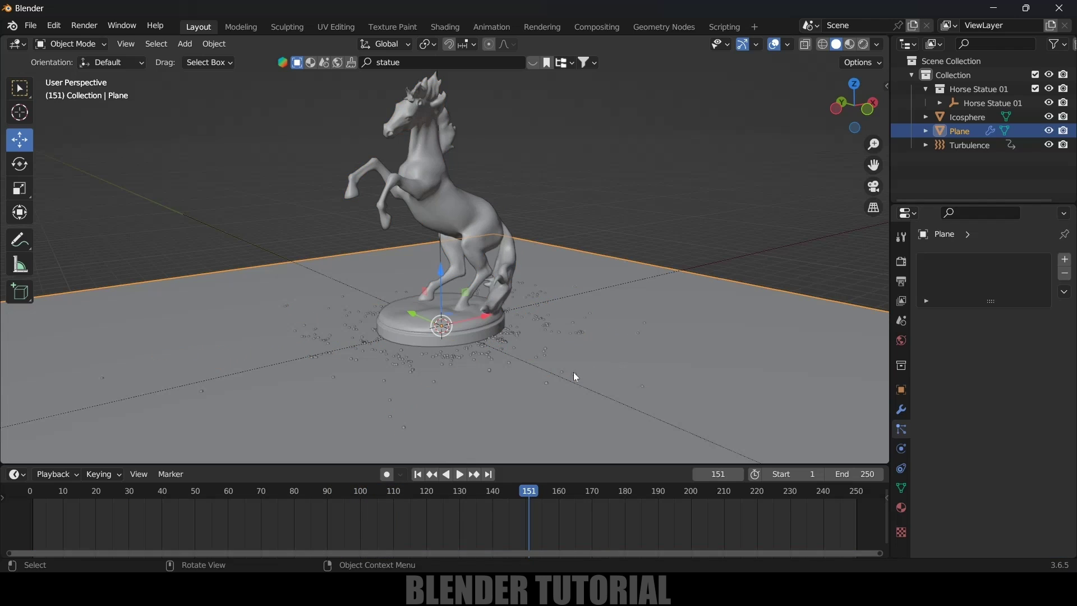
Zoom in on the statue base and select the horse statue
scroll(561, 373, up, 3)
ctrl+middle_drag(547, 373, 510, 277)
scroll(423, 313, up, 2)
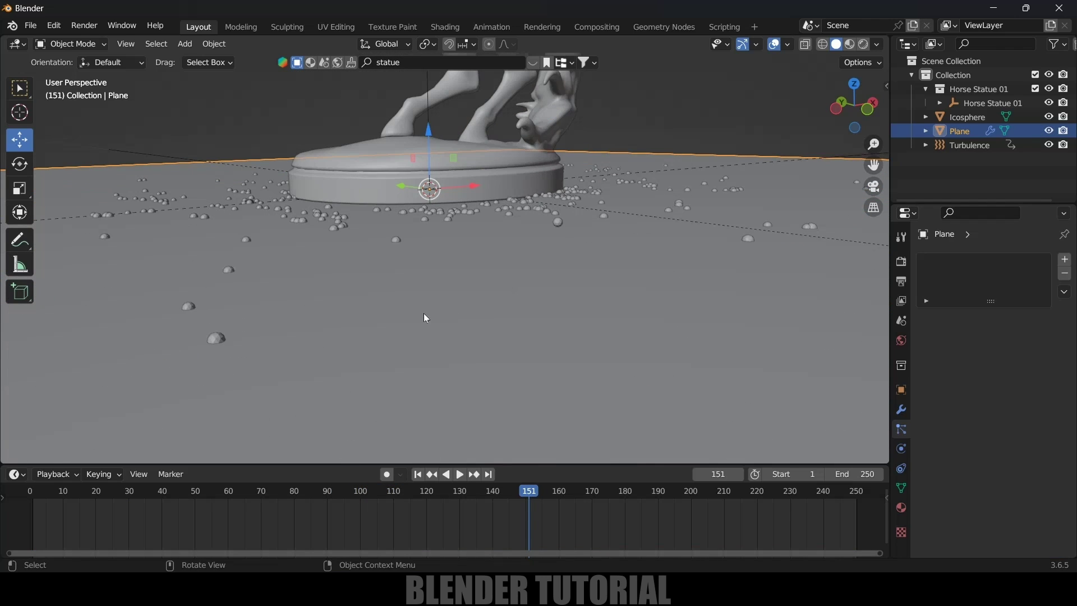
click(315, 353)
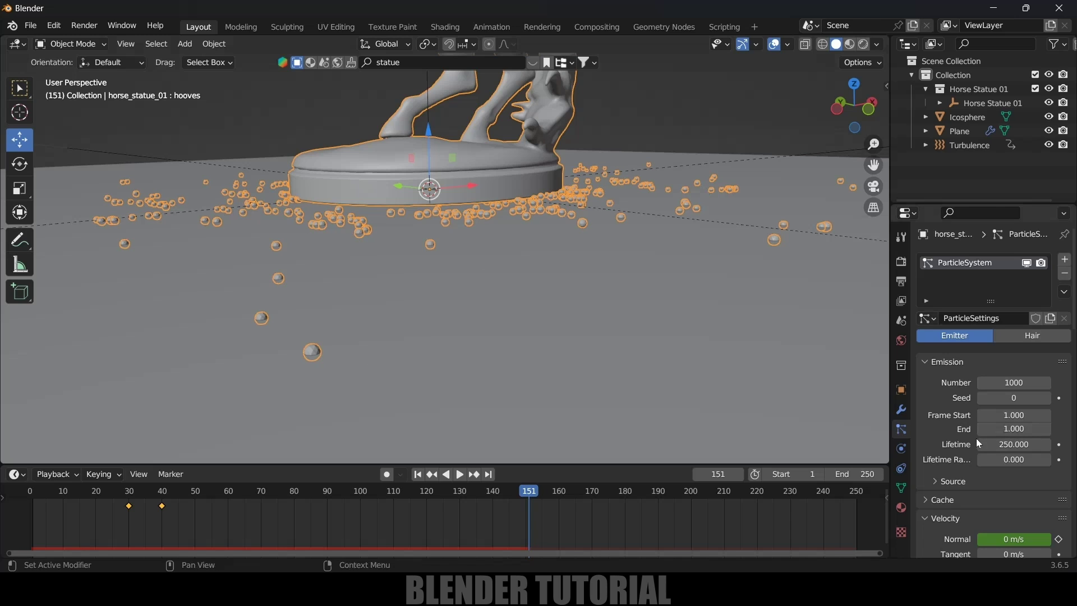
Enable Size Deflect under the particles' Physics > Deflection settings and rewind to frame 1
scroll(922, 431, down, 5)
scroll(922, 431, down, 12)
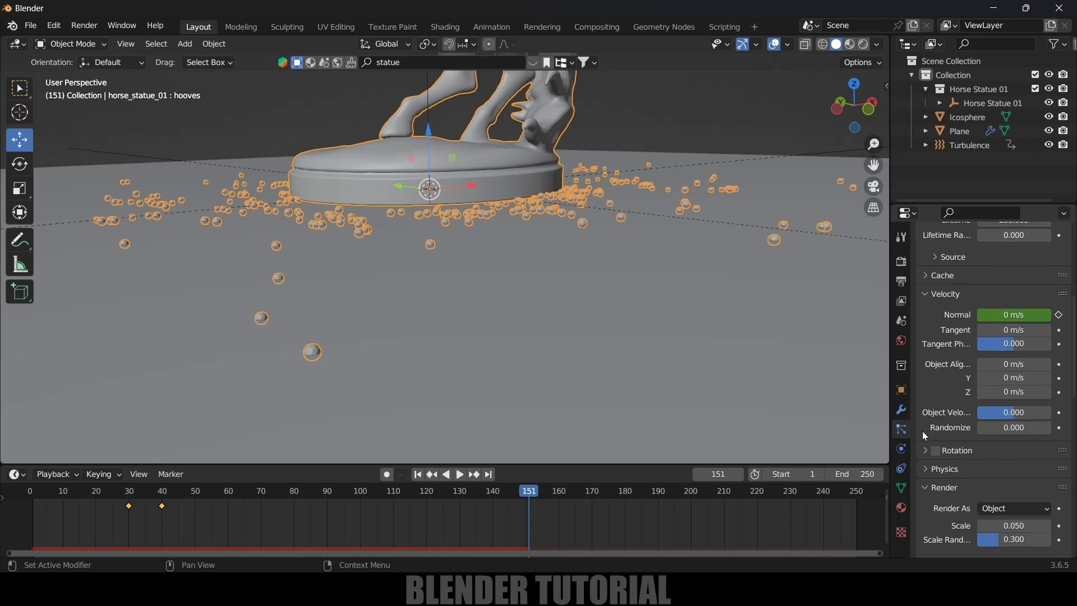
scroll(924, 382, up, 2)
click(927, 338)
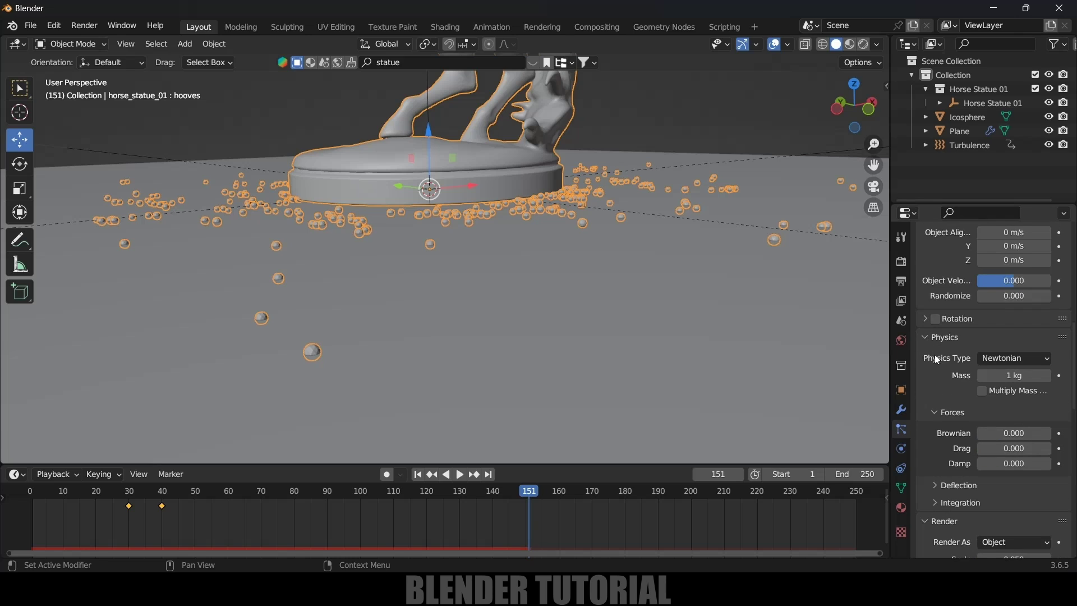
scroll(944, 368, down, 3)
click(934, 419)
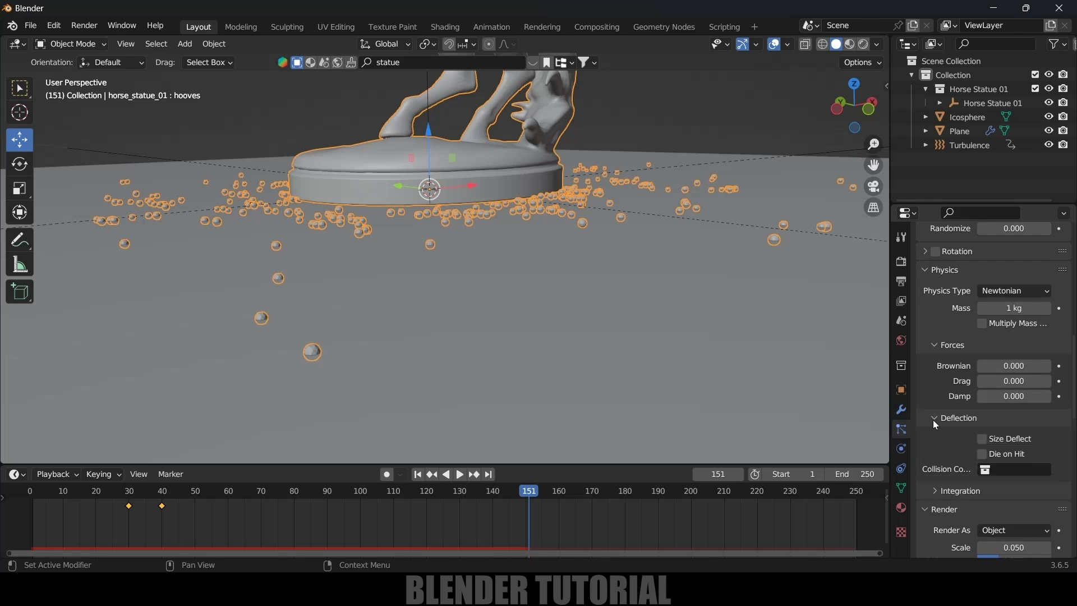
scroll(987, 393, down, 3)
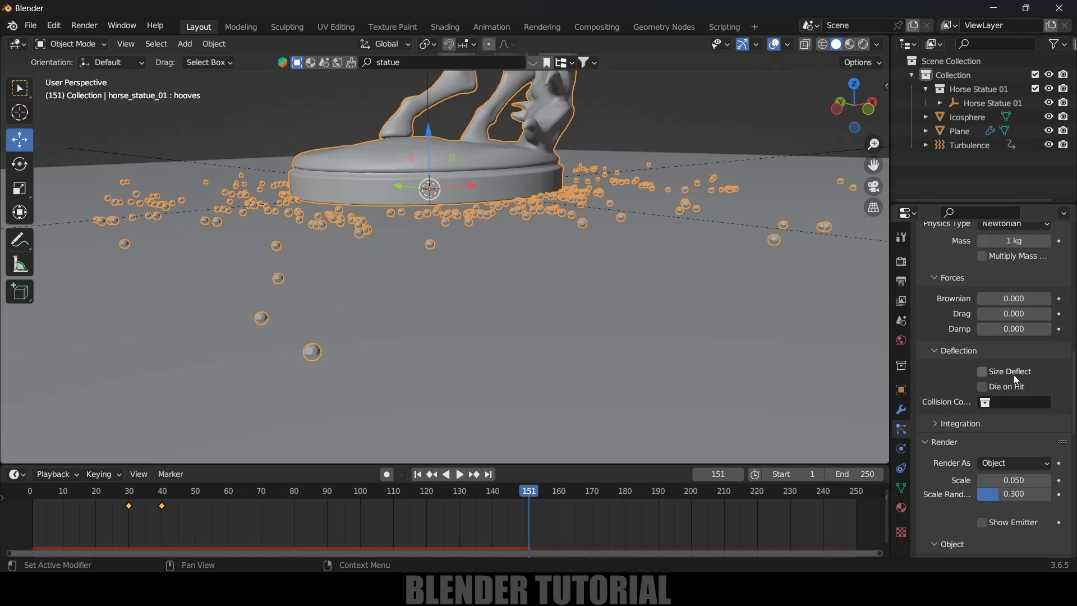
click(984, 371)
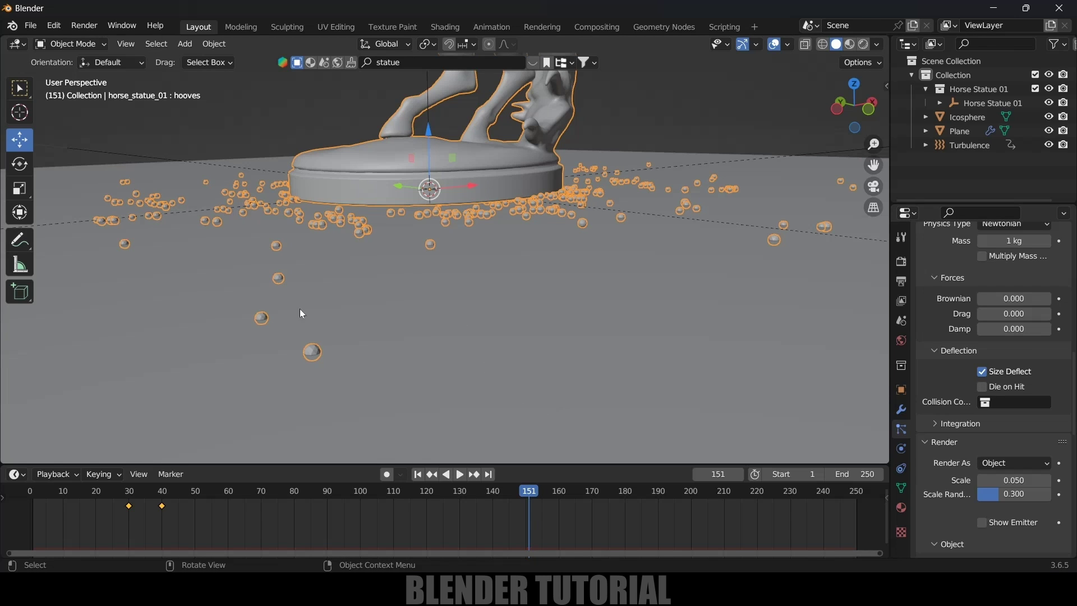
click(417, 475)
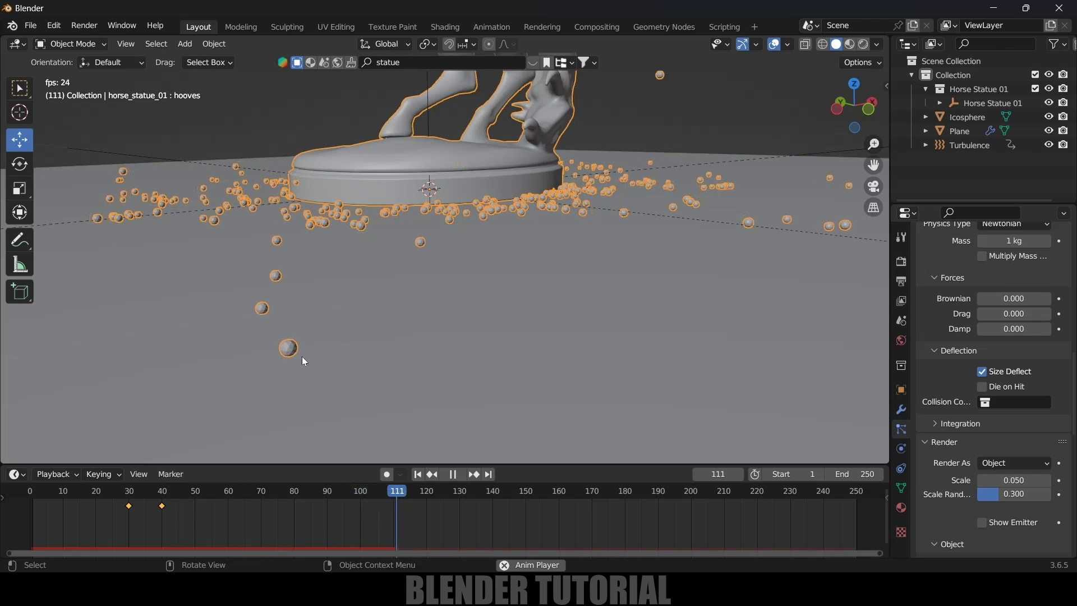
Enable particle Rotation and raise its Randomize amount to about 0.49
key(space)
scroll(967, 429, up, 4)
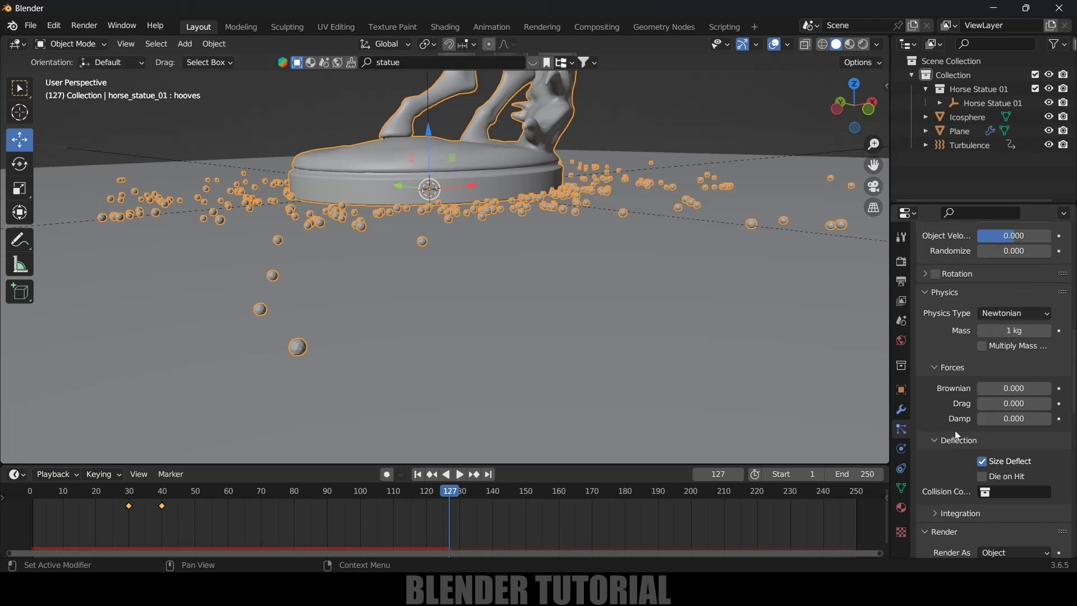
scroll(953, 406, up, 2)
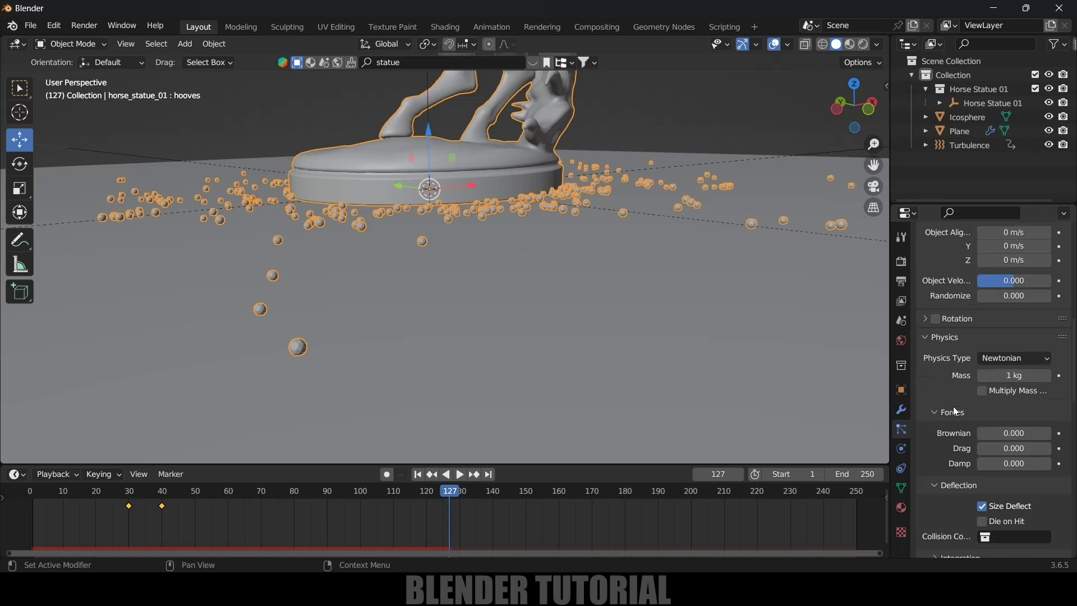
click(936, 320)
click(922, 320)
drag(1038, 354, 1073, 355)
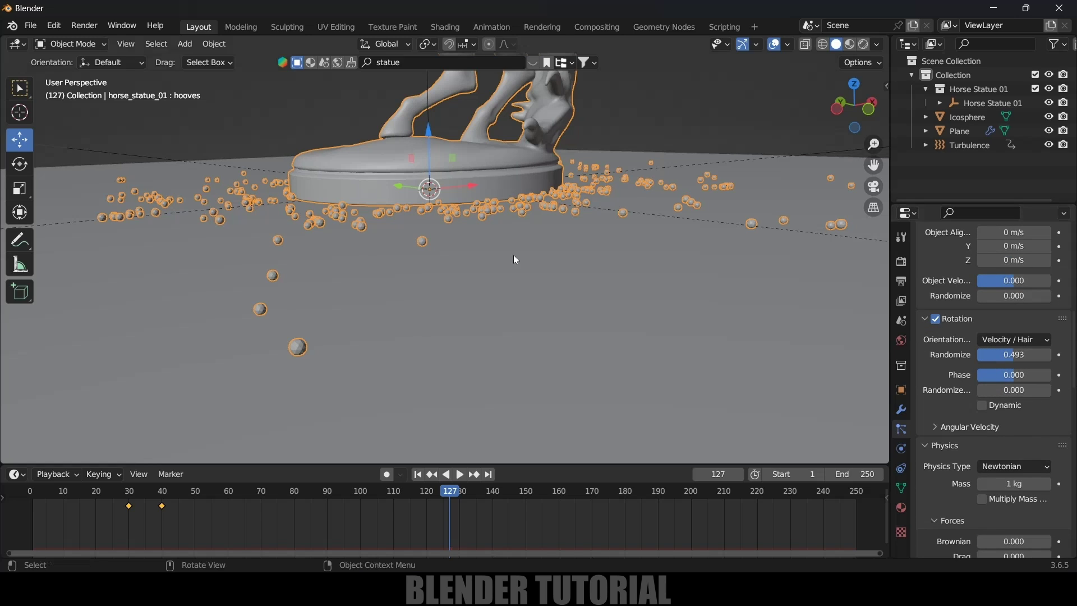
scroll(487, 317, down, 8)
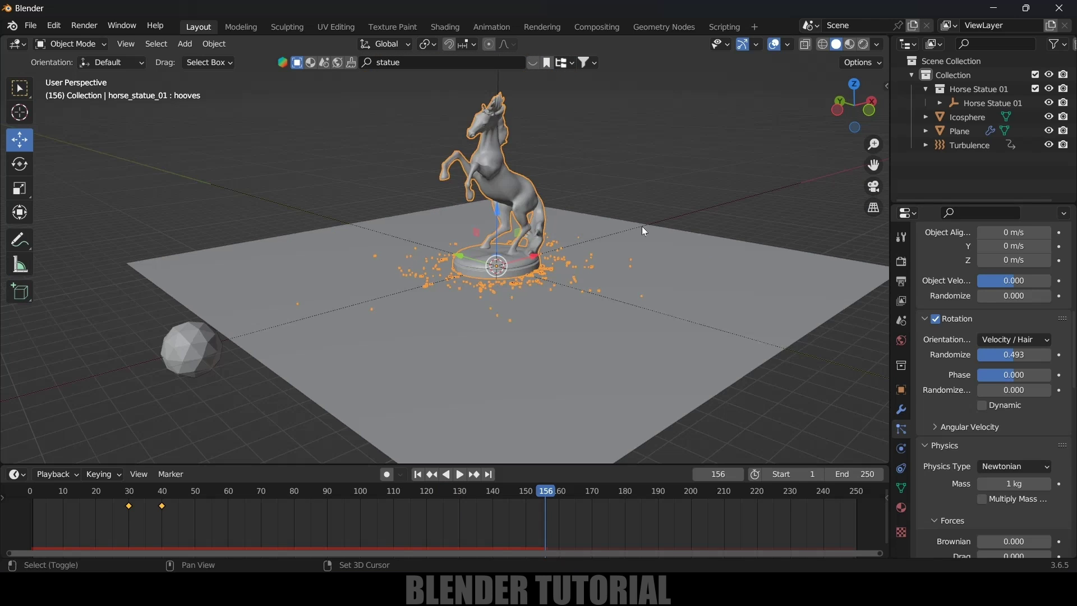
Switch to Material Preview shading, deselect everything, and select the icosphere
click(852, 48)
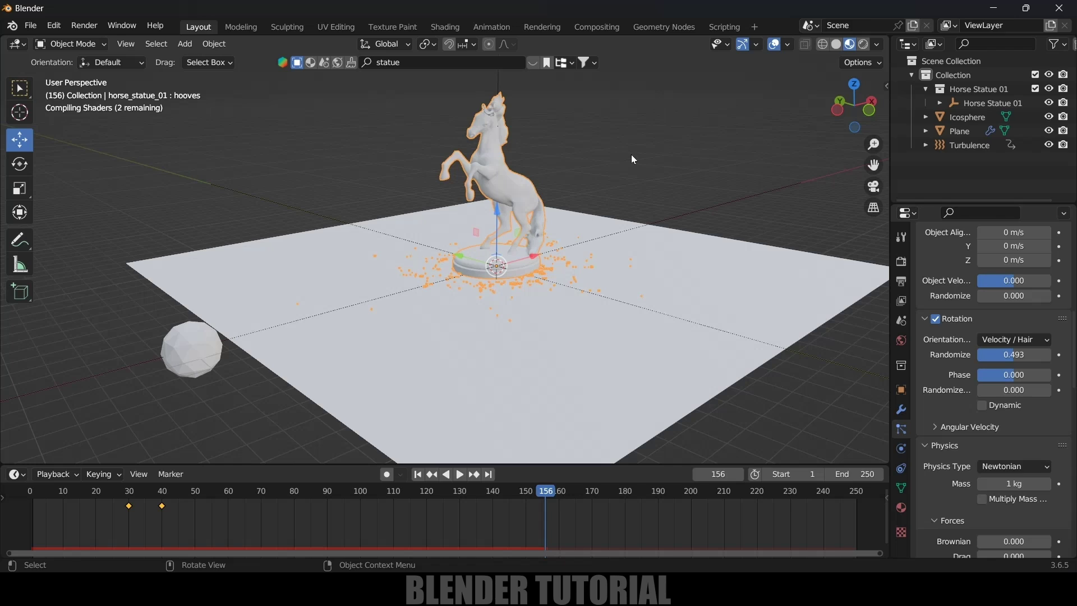
key(alt+a)
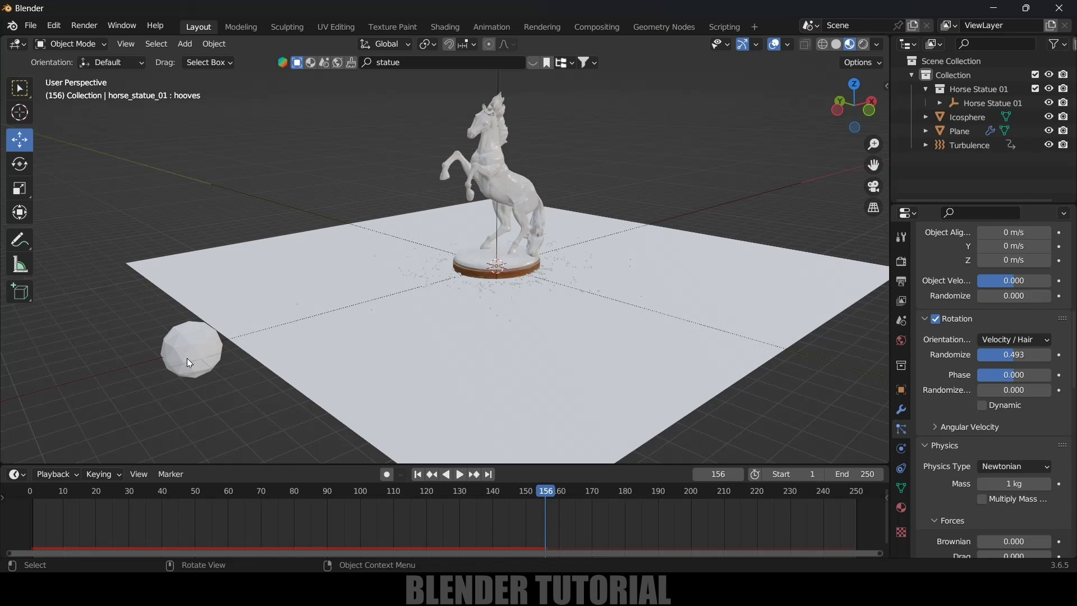
click(188, 368)
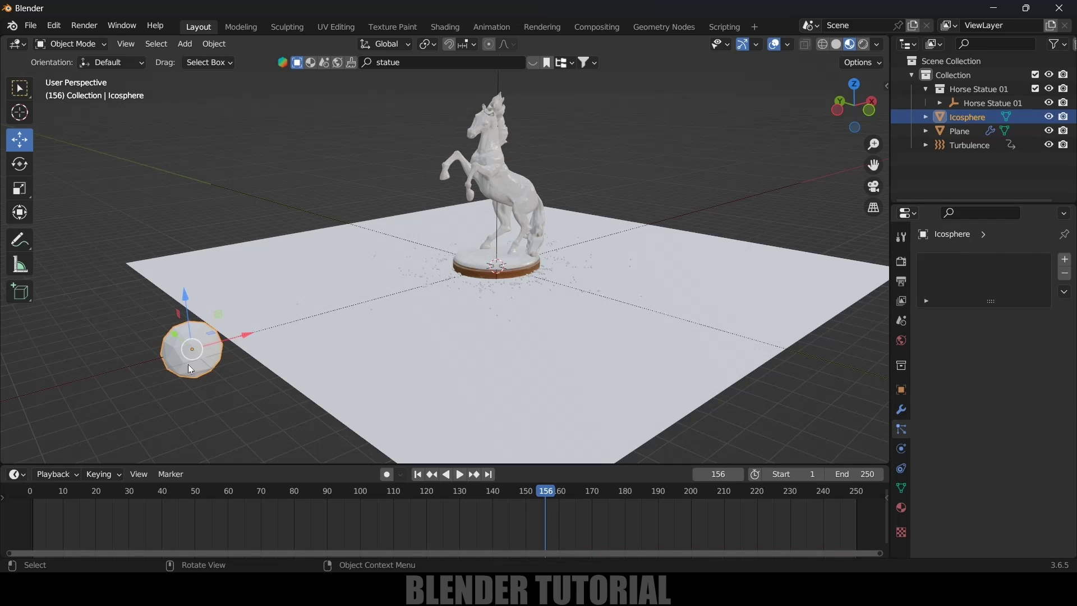
Search BlenderKit materials for 'gold' and apply the Gold Sheen material to the icosphere
click(312, 63)
click(372, 63)
text(gold)
key(Return)
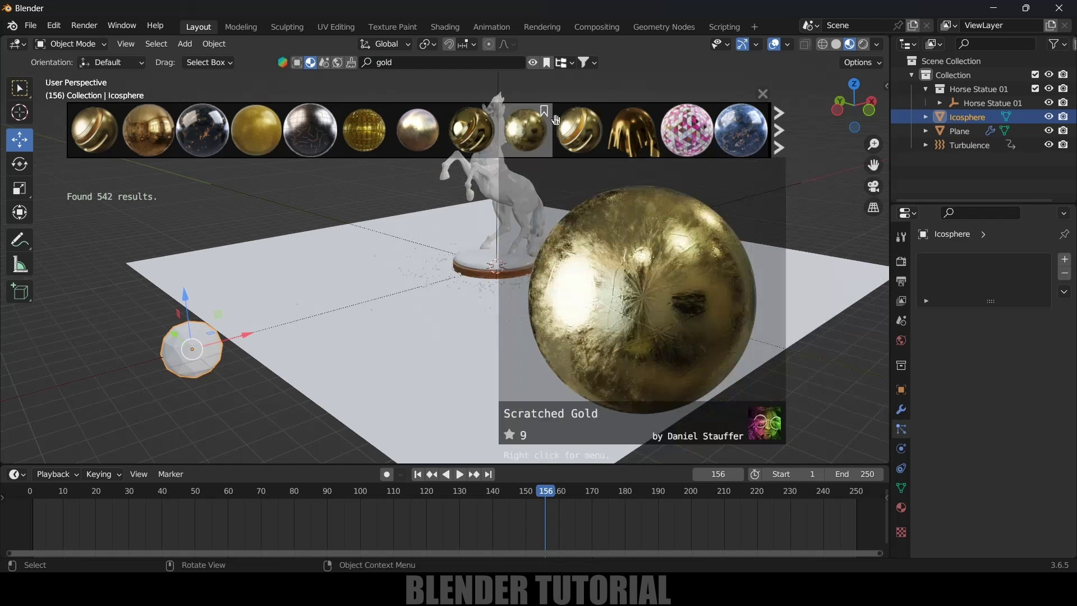
mouse_move(586, 120)
drag(583, 134, 206, 337)
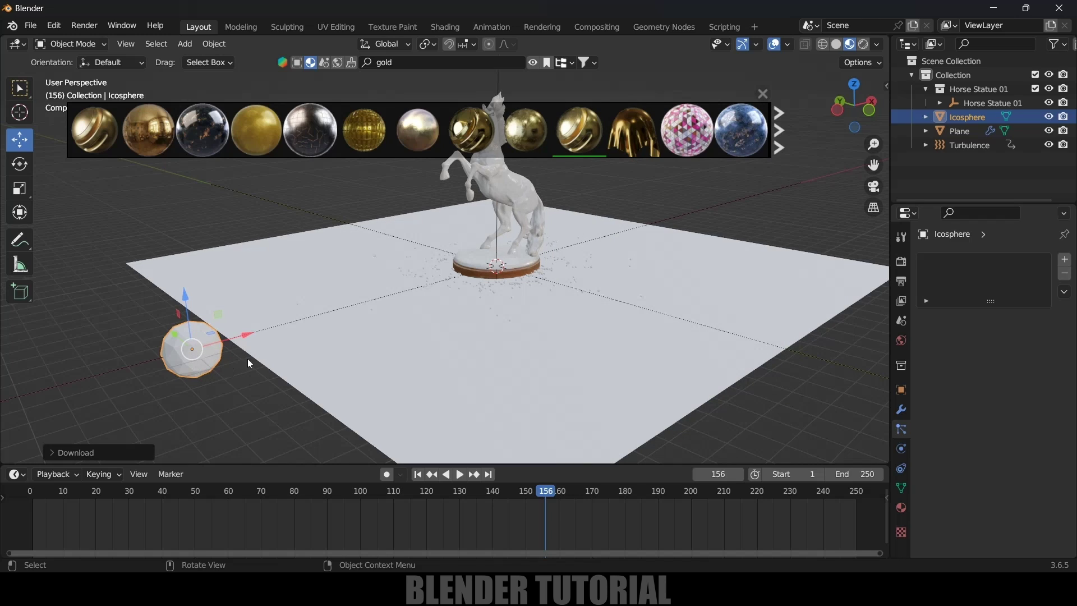
scroll(536, 281, up, 10)
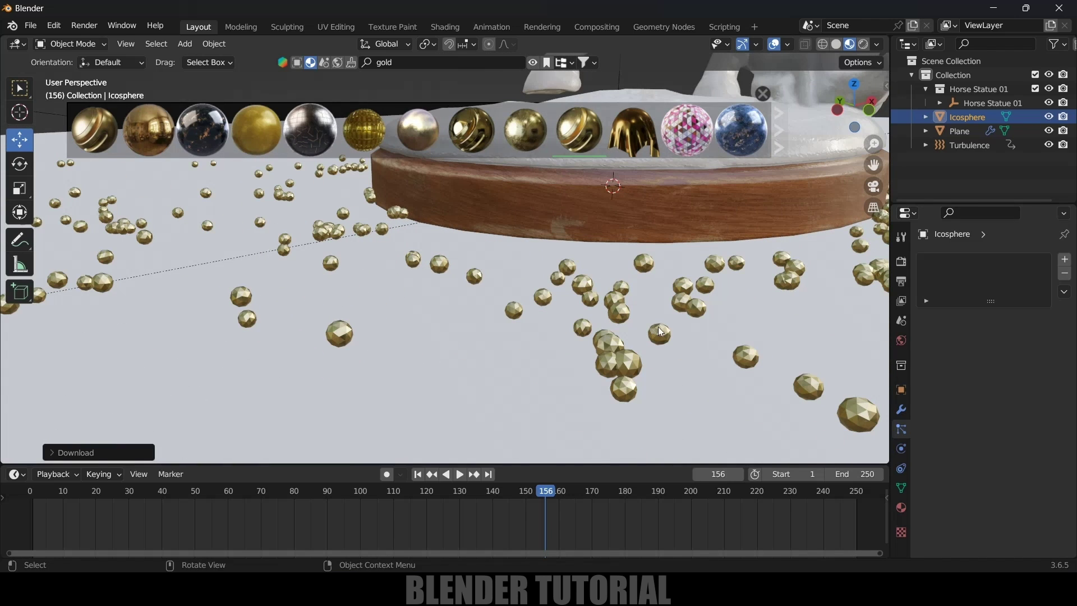
scroll(617, 339, down, 10)
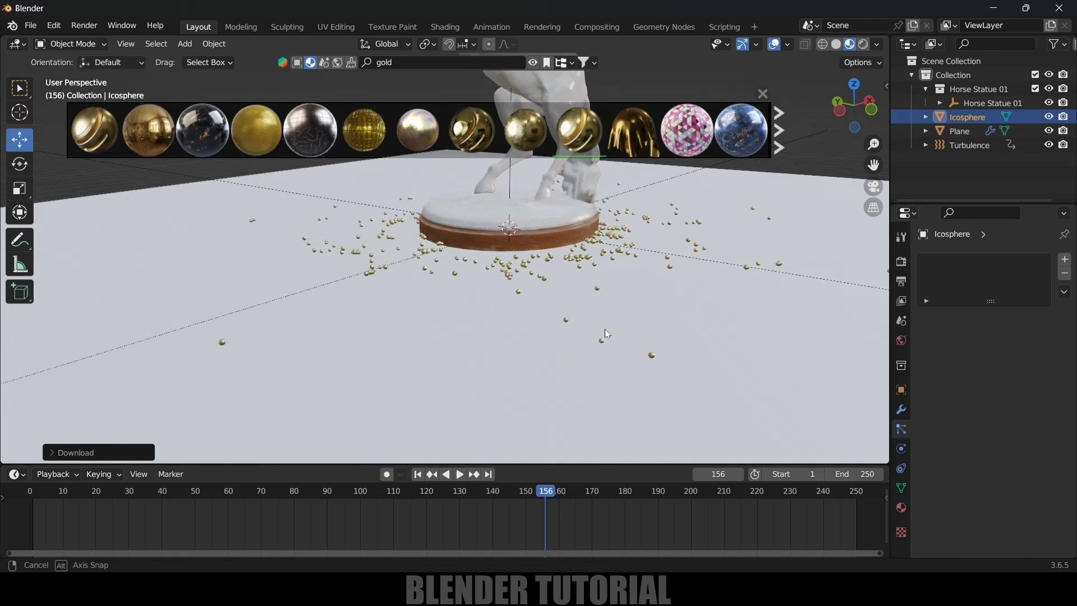
click(720, 339)
Search BlenderKit for 'tiles' and apply the Tiles 02 material to the floor plane
click(384, 63)
text(tiles)
key(Return)
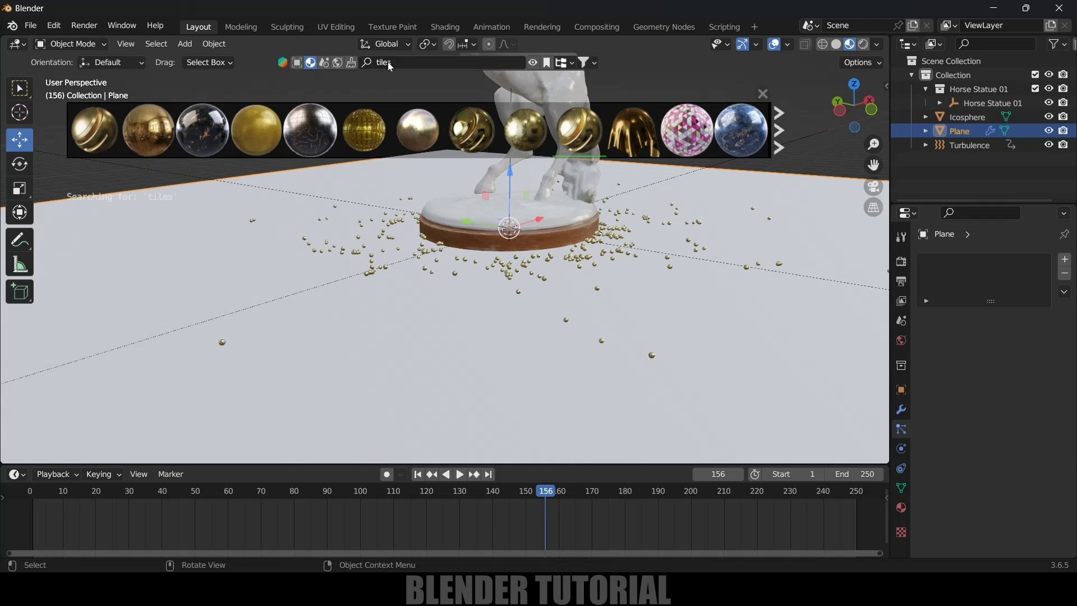
mouse_move(152, 126)
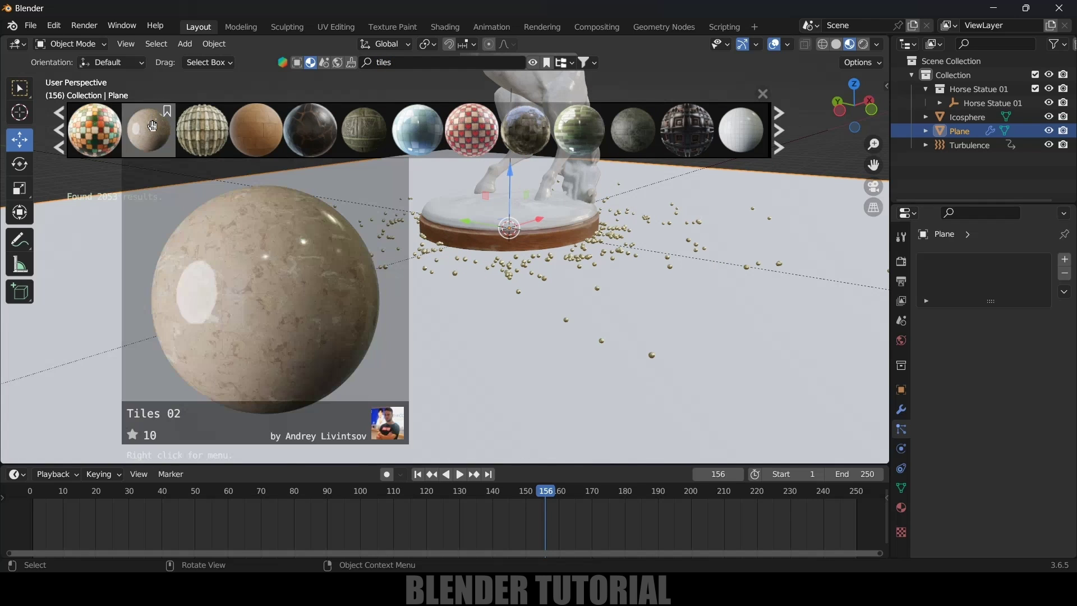
click(153, 127)
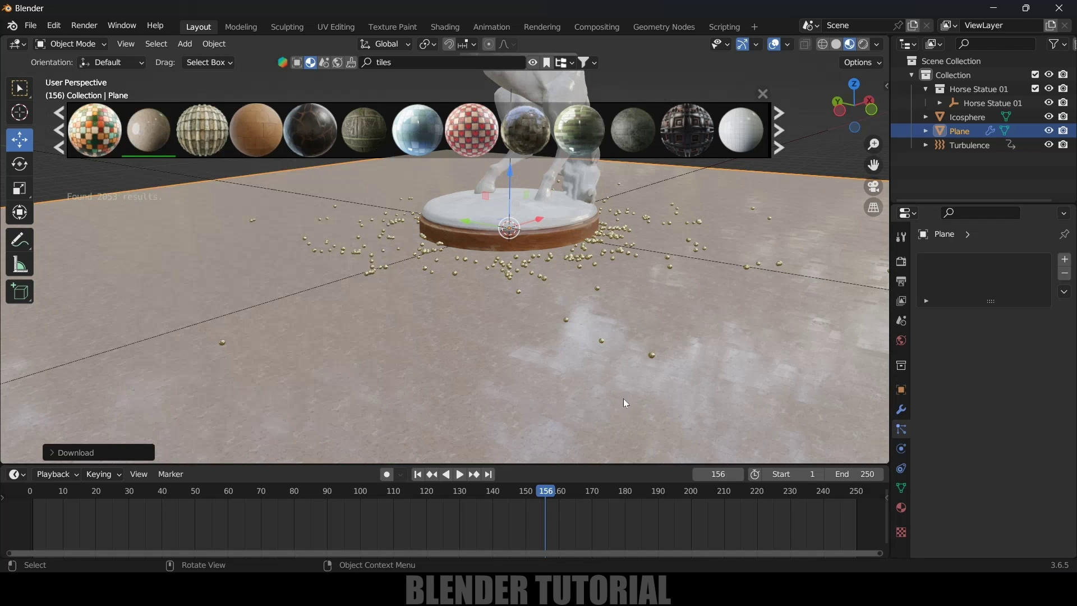
middle_drag(623, 398, 585, 383)
scroll(555, 383, up, 2)
Smart UV Project the floor plane in Edit Mode, then return to Object Mode
key(Tab)
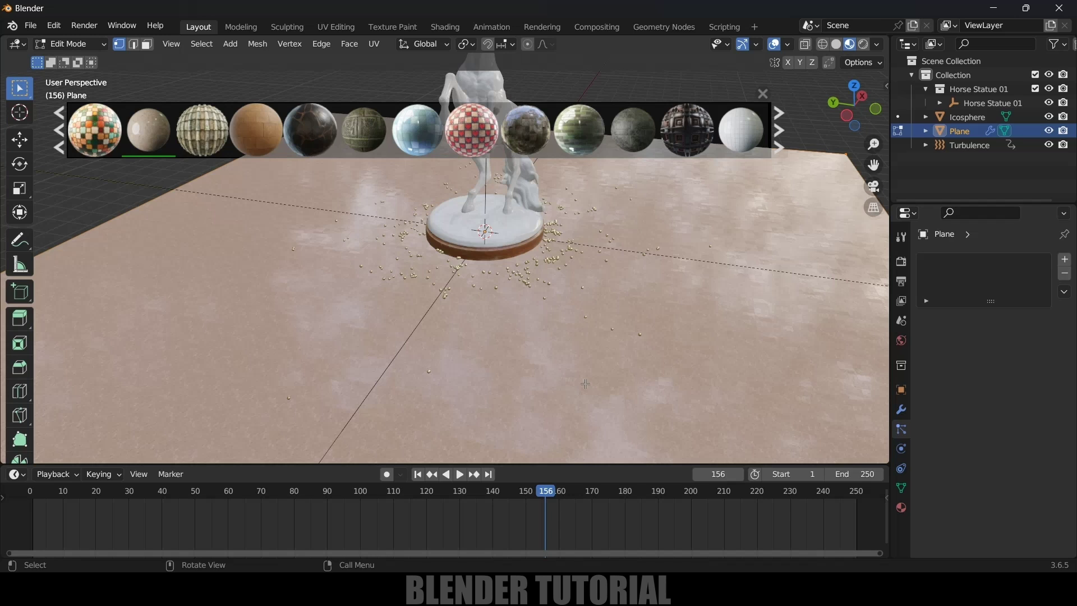
key(u)
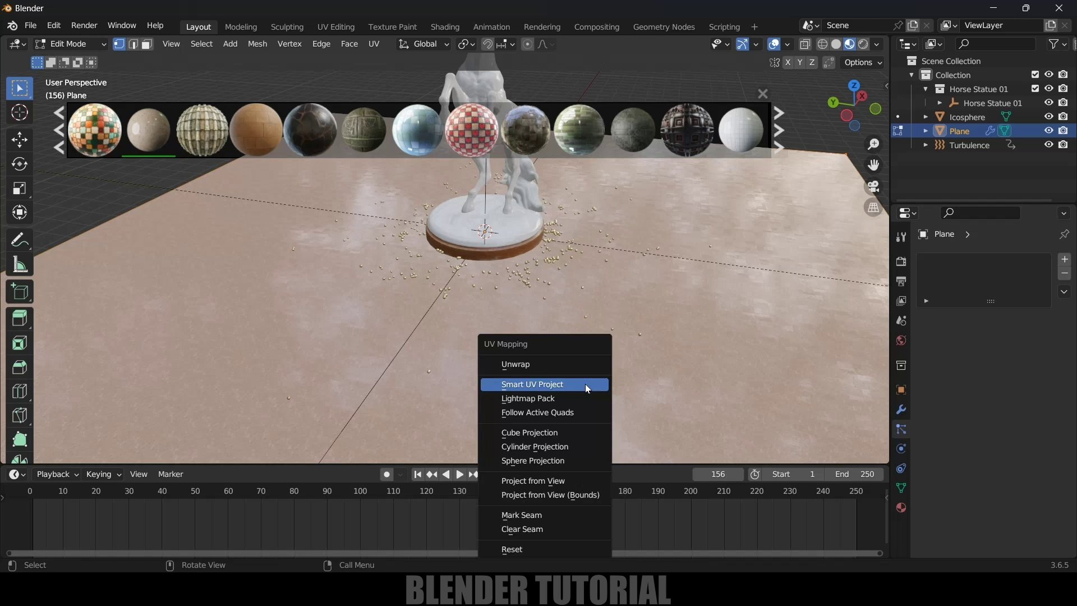
click(580, 384)
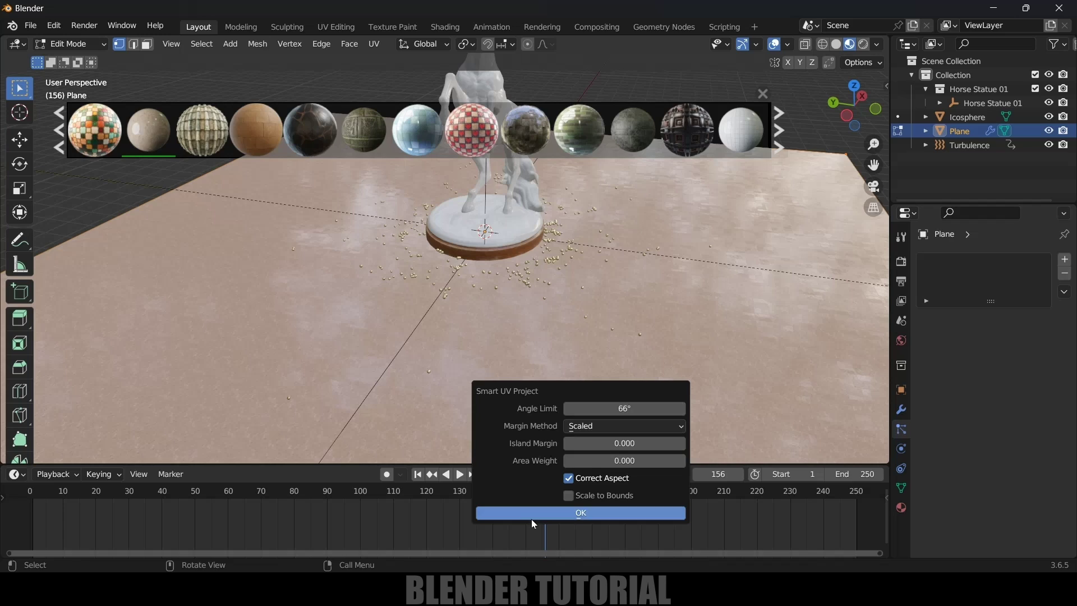
click(580, 513)
middle_drag(566, 426, 426, 359)
key(Tab)
click(761, 94)
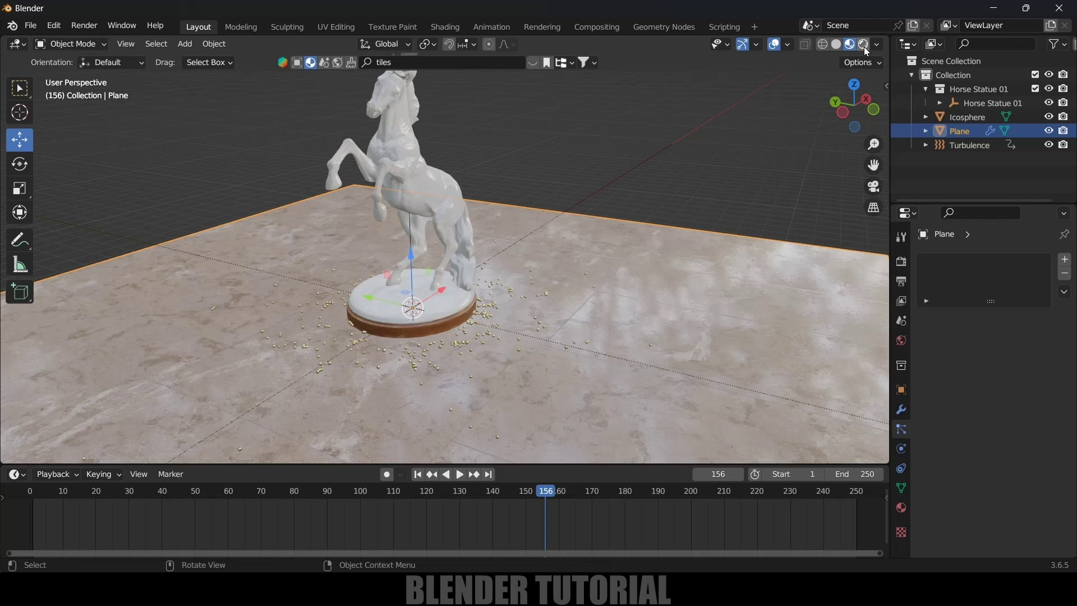
Switch to Rendered shading and link the World Color to an Environment Texture
click(864, 45)
middle_drag(574, 359, 531, 321)
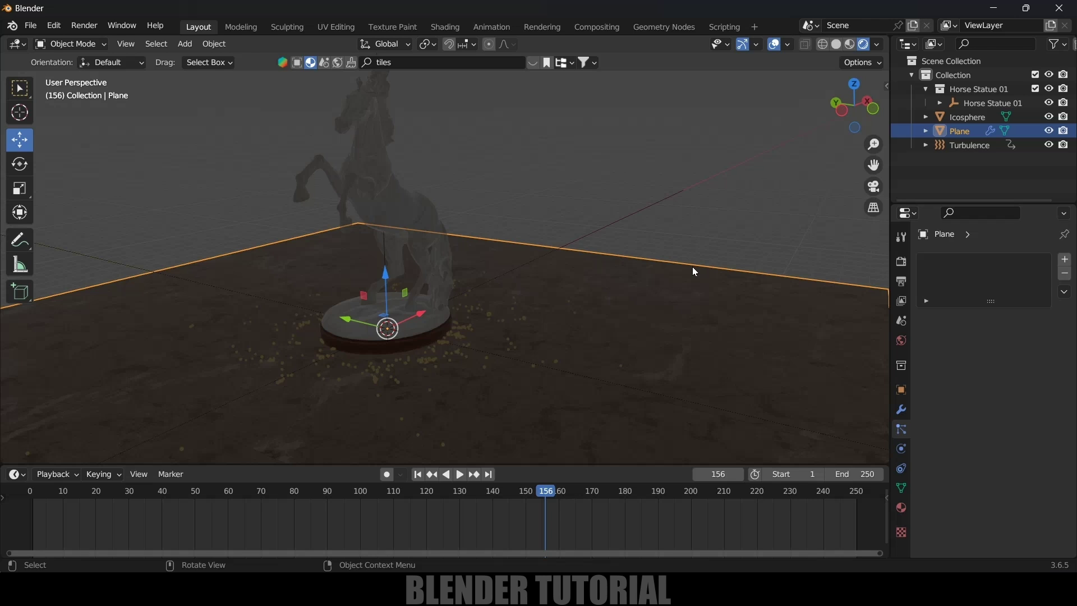
click(900, 340)
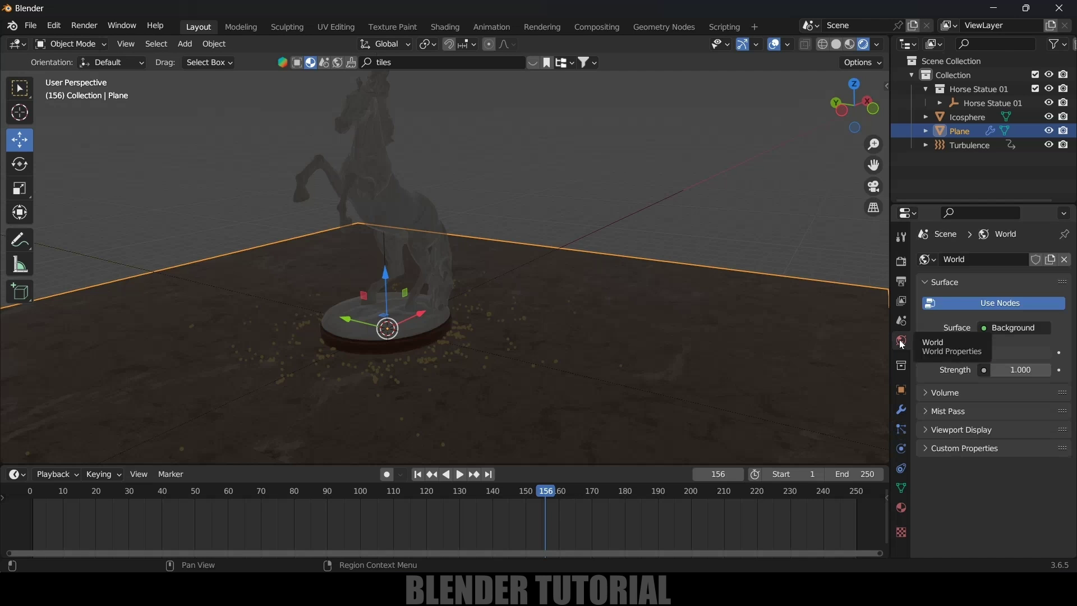
click(1004, 348)
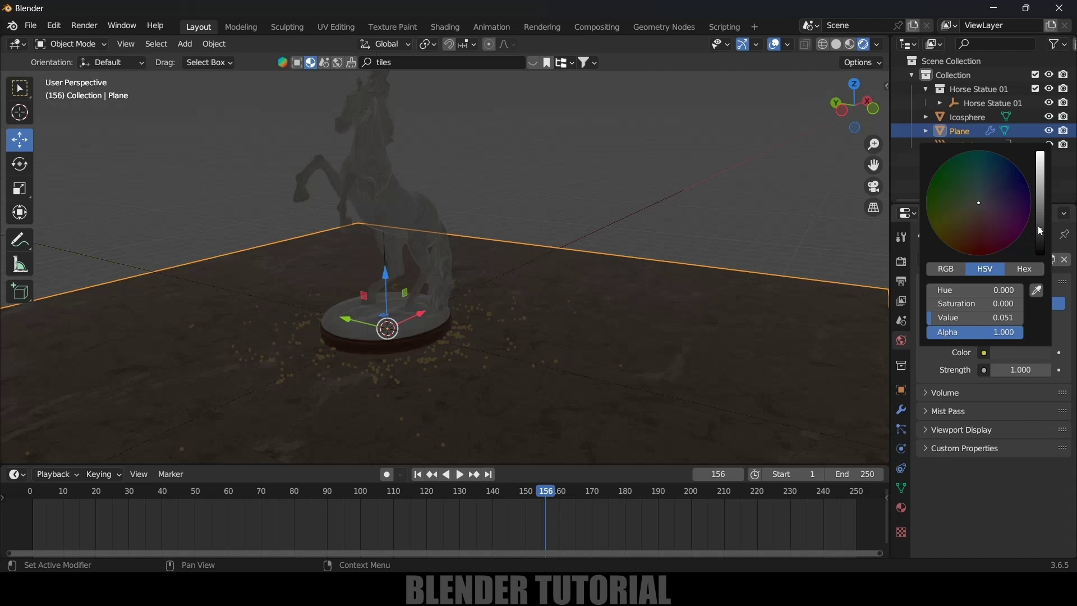
drag(1038, 225, 1037, 257)
click(985, 353)
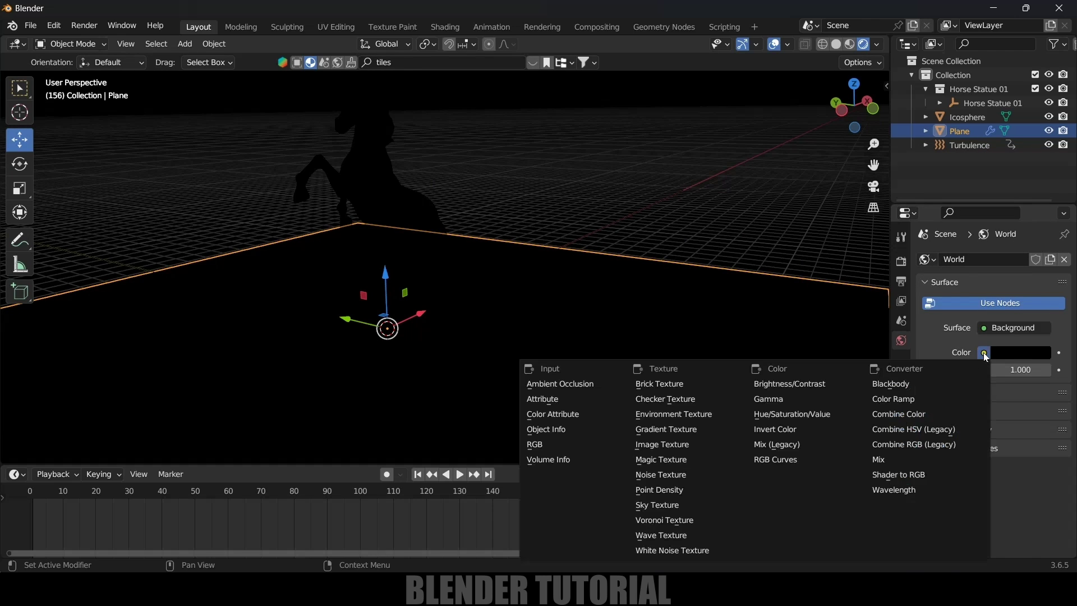
click(683, 420)
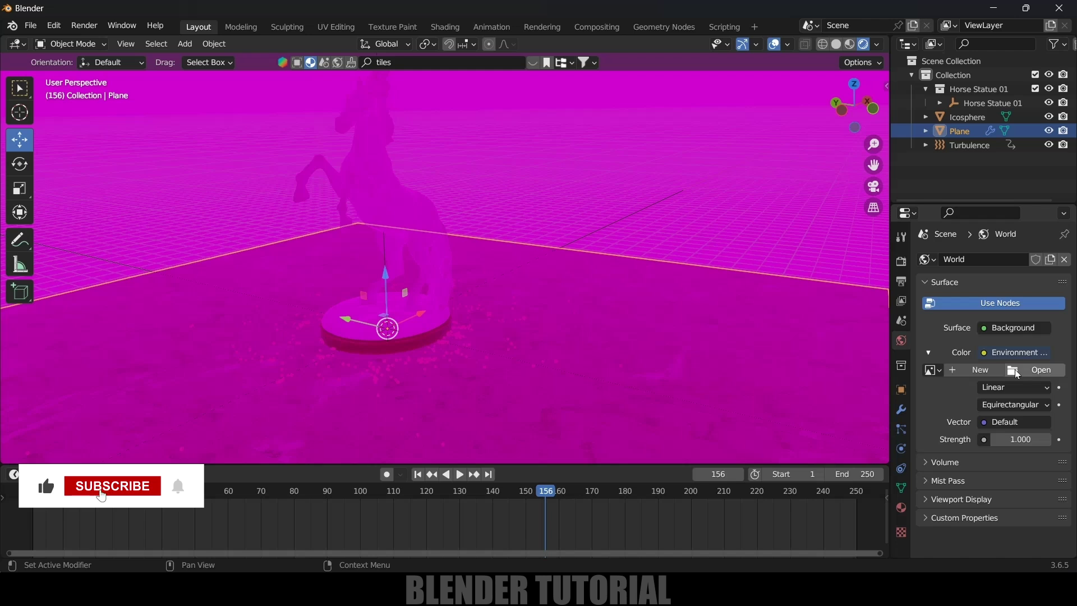
Load belfast_sunset_4k.hdr from the HDR folder as the environment image
click(1029, 371)
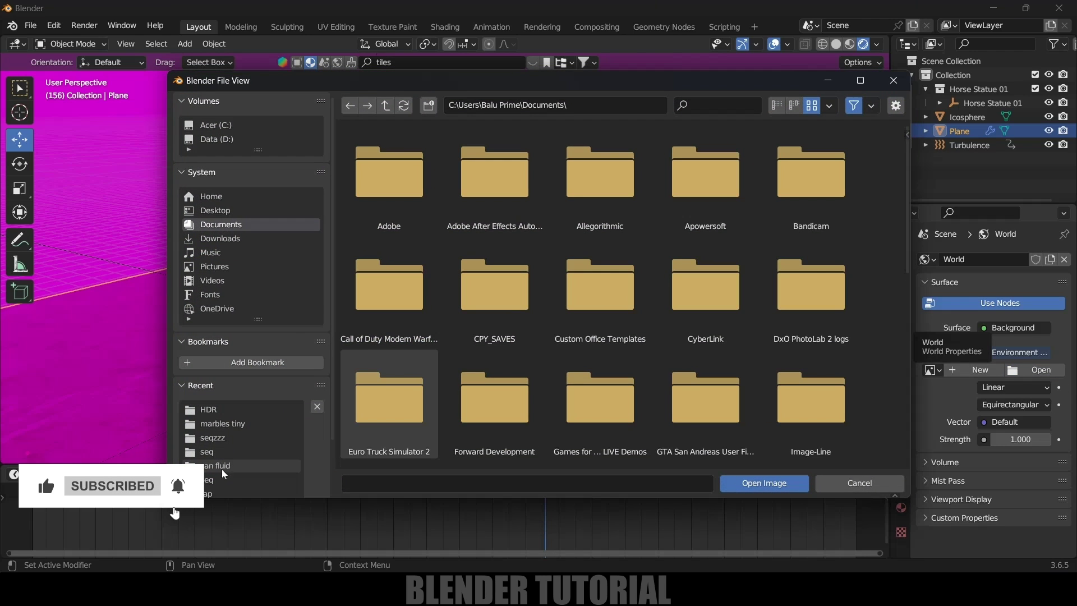
click(210, 409)
click(481, 163)
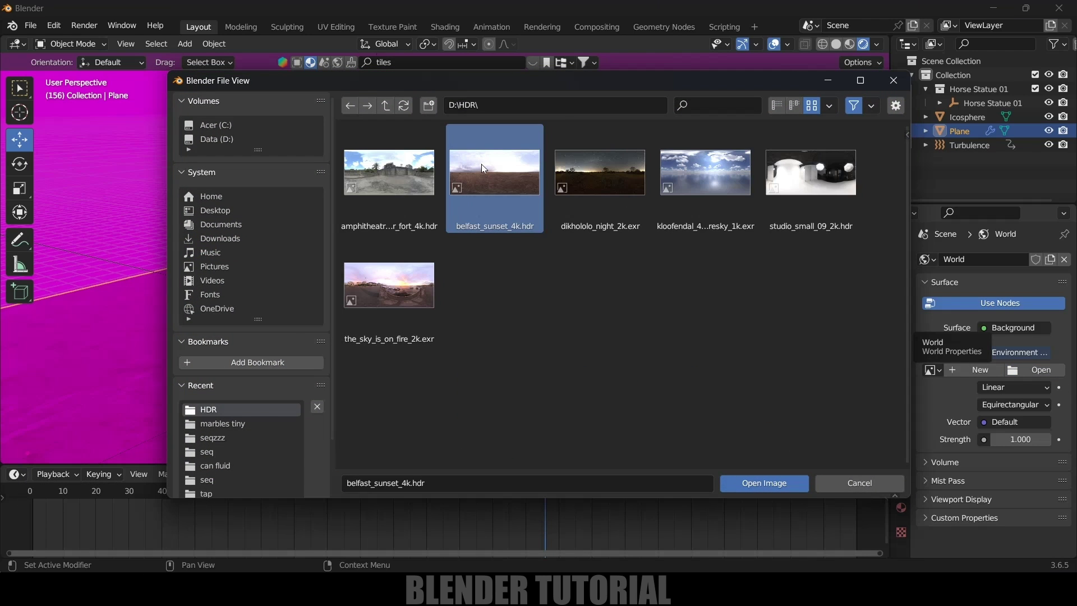
click(762, 476)
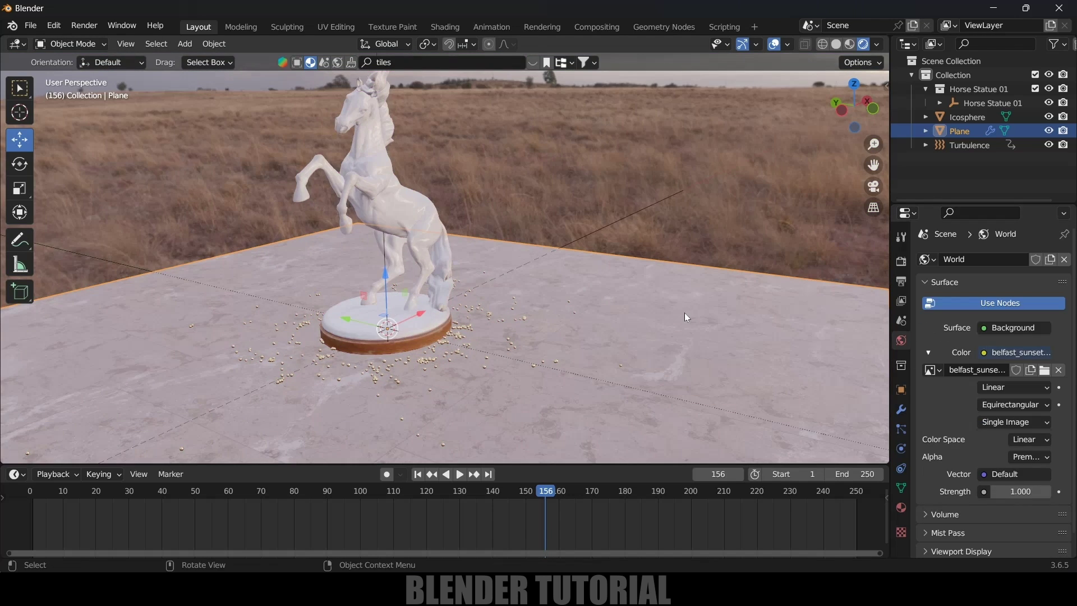
middle_drag(684, 311, 641, 310)
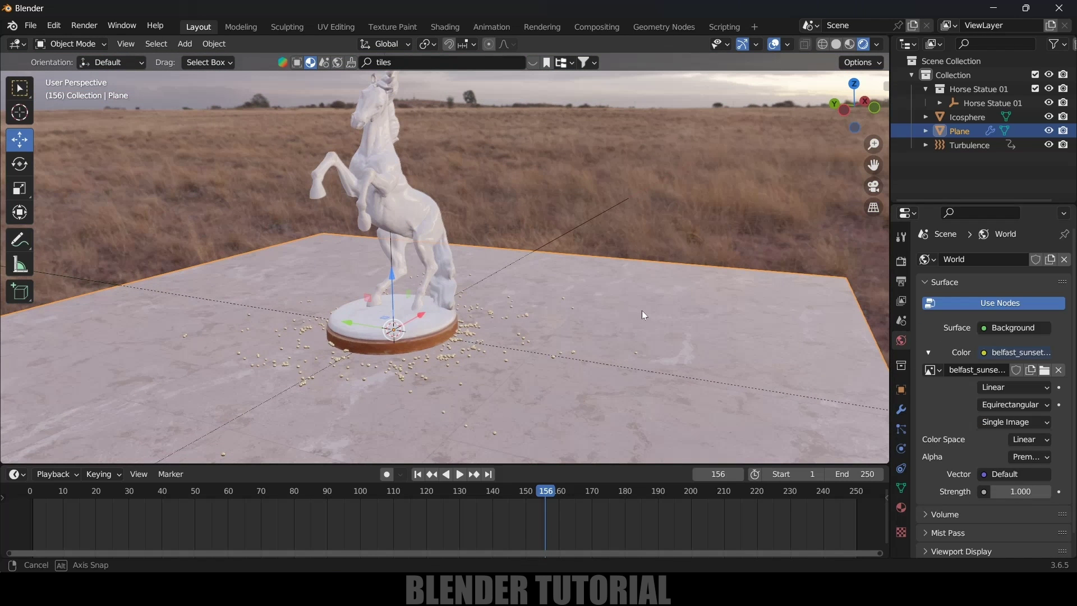
click(900, 262)
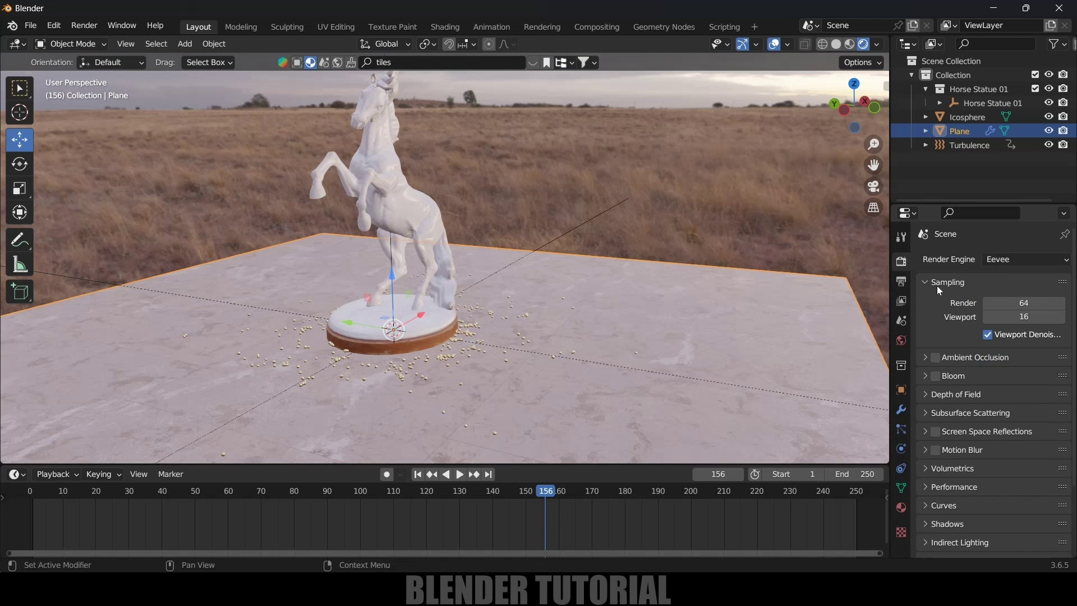
Enable Eevee Ambient Occlusion with a new distance, and turn on Screen Space Reflections
click(935, 358)
click(971, 357)
click(1013, 379)
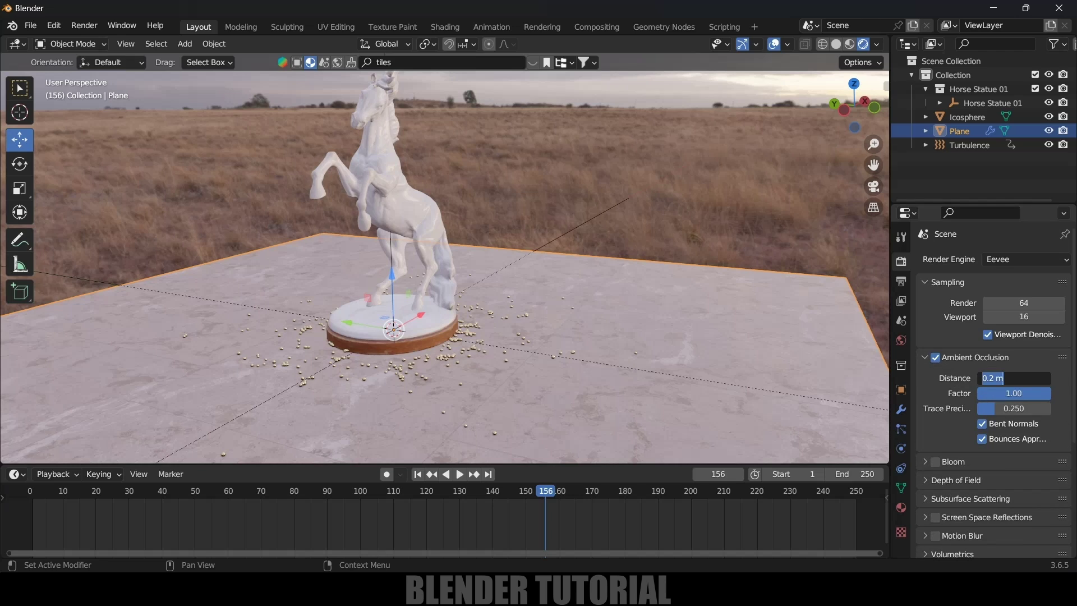
text(1)
key(Return)
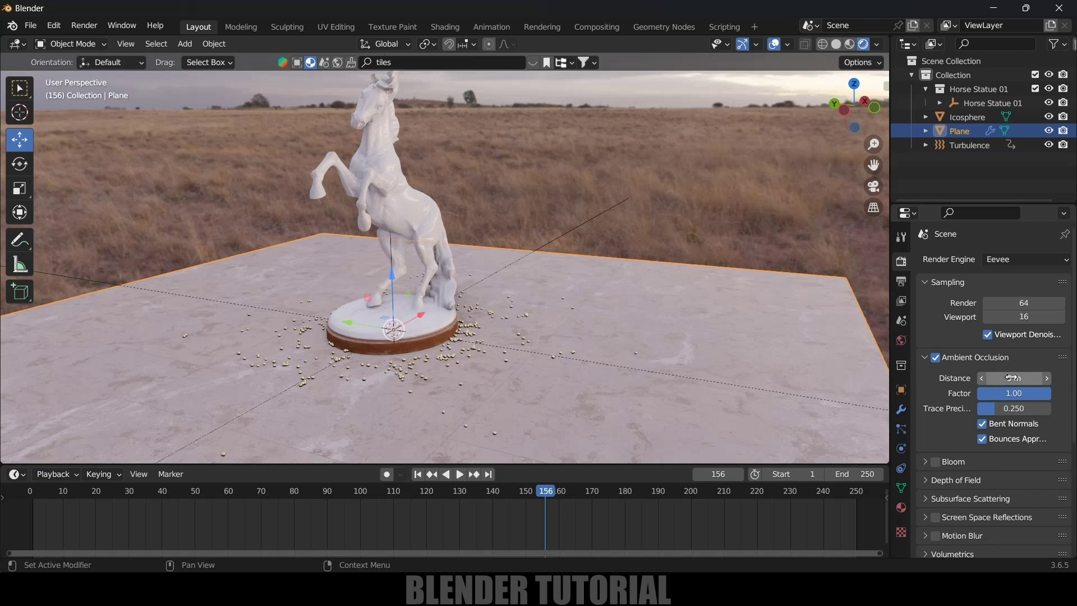
scroll(979, 484, down, 4)
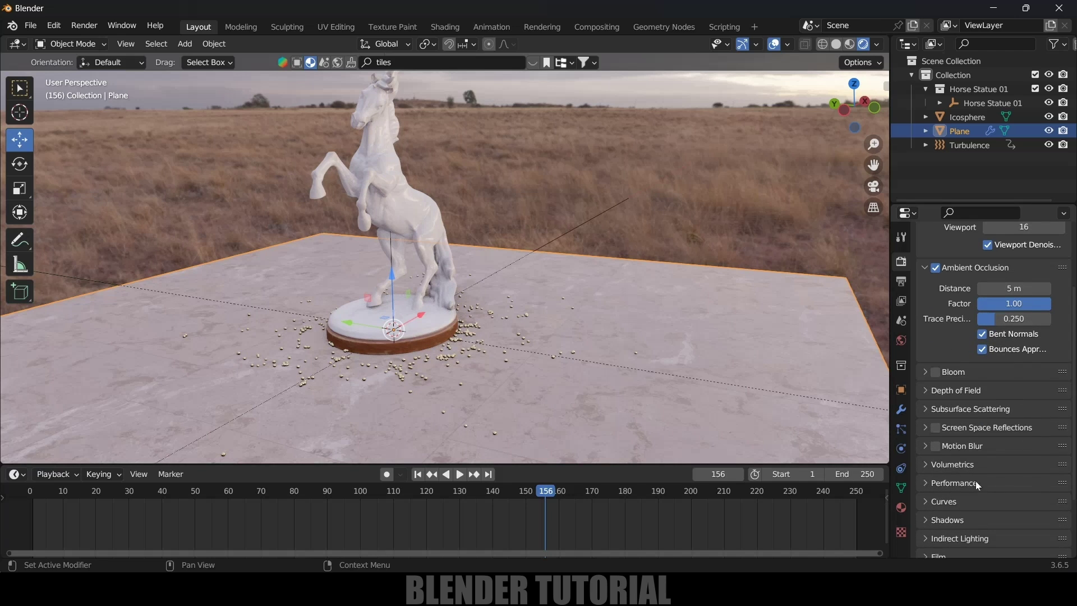
click(937, 427)
click(926, 427)
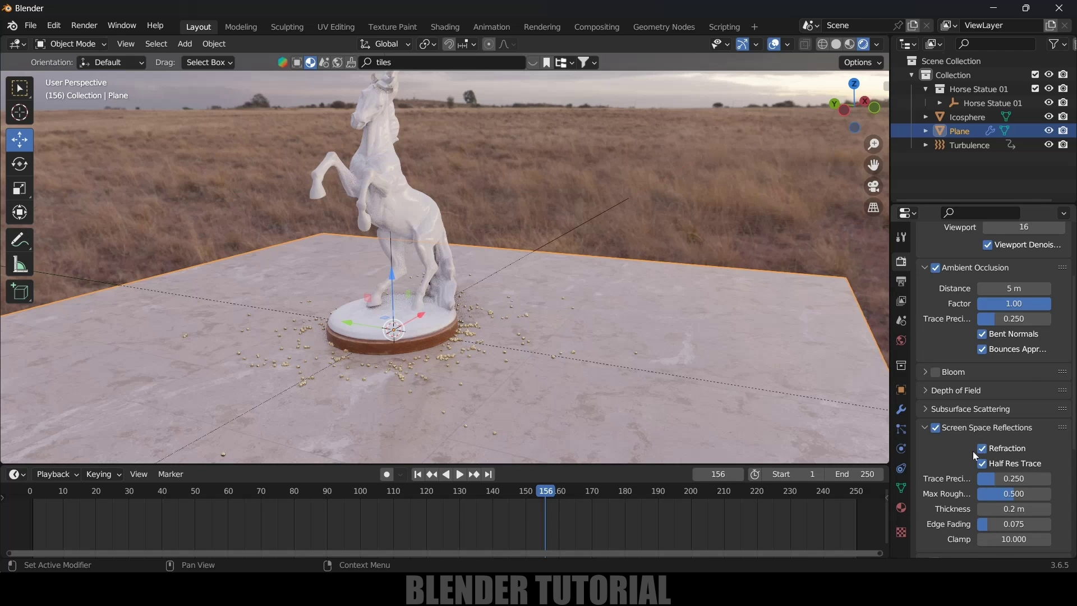
Make the film background Transparent in the Film settings
scroll(968, 457, down, 6)
click(930, 538)
scroll(926, 531, down, 5)
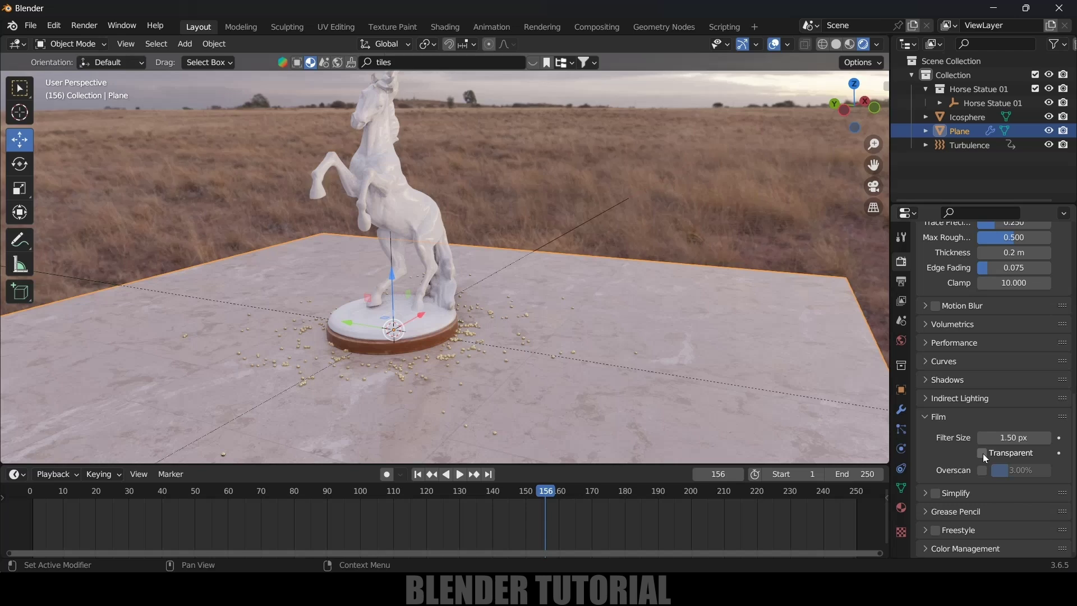
click(983, 453)
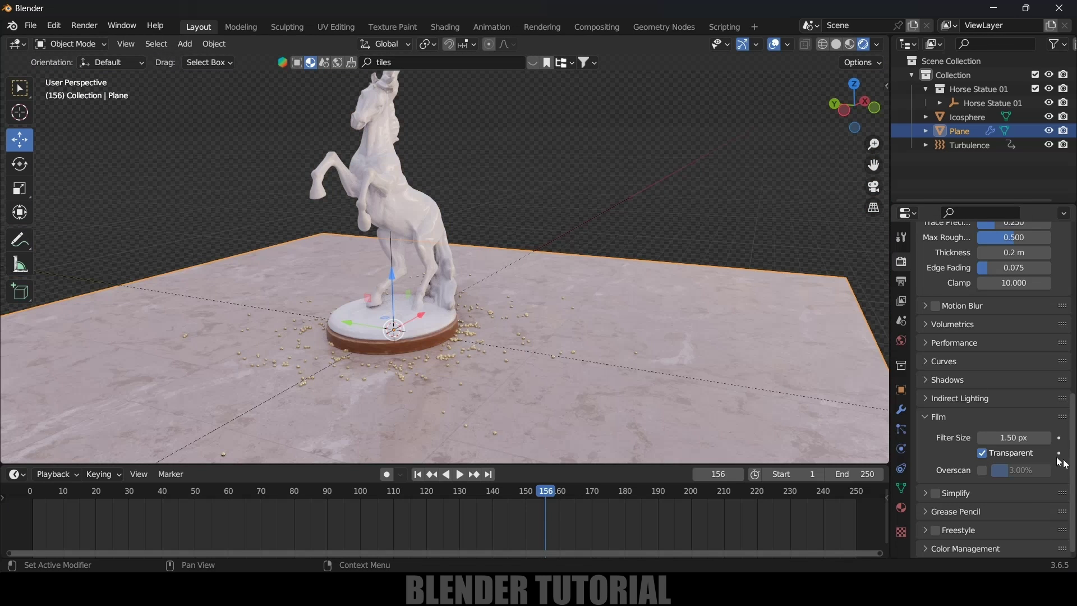
scroll(971, 415, up, 6)
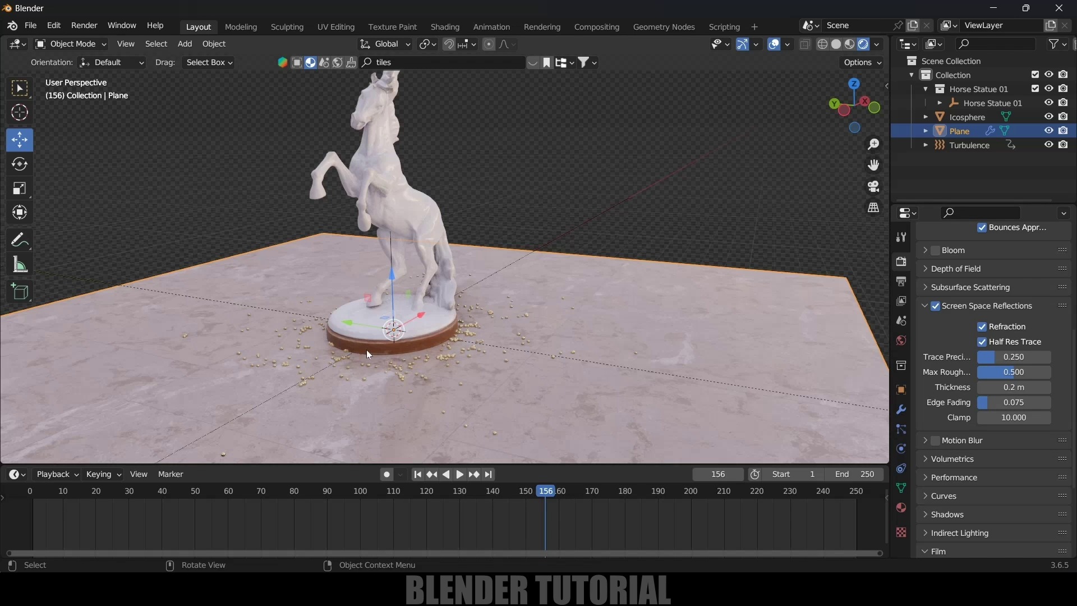
scroll(948, 449, up, 7)
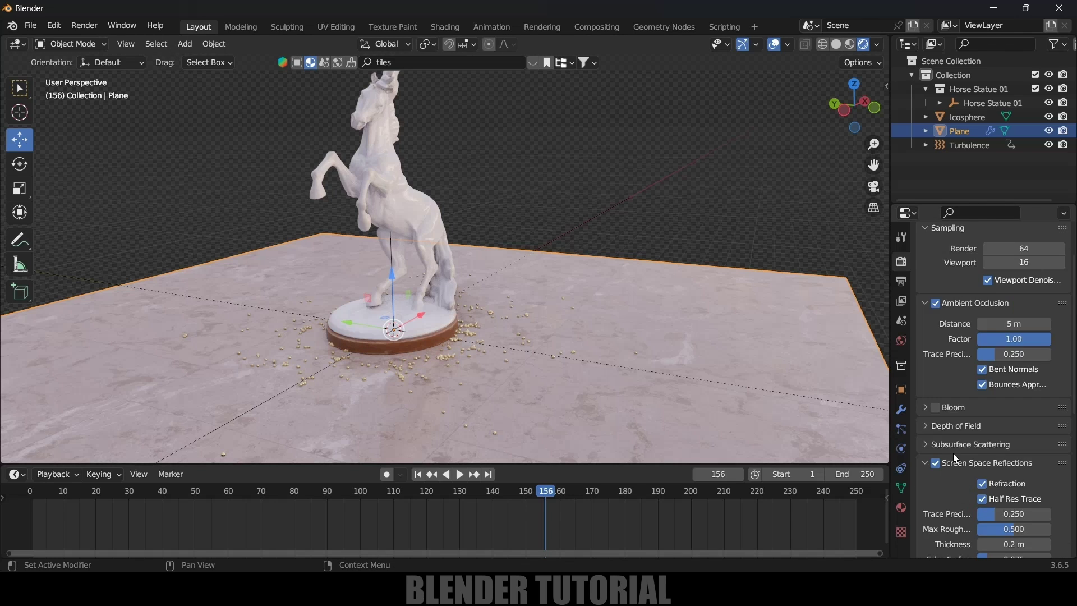
scroll(955, 458, up, 3)
click(902, 281)
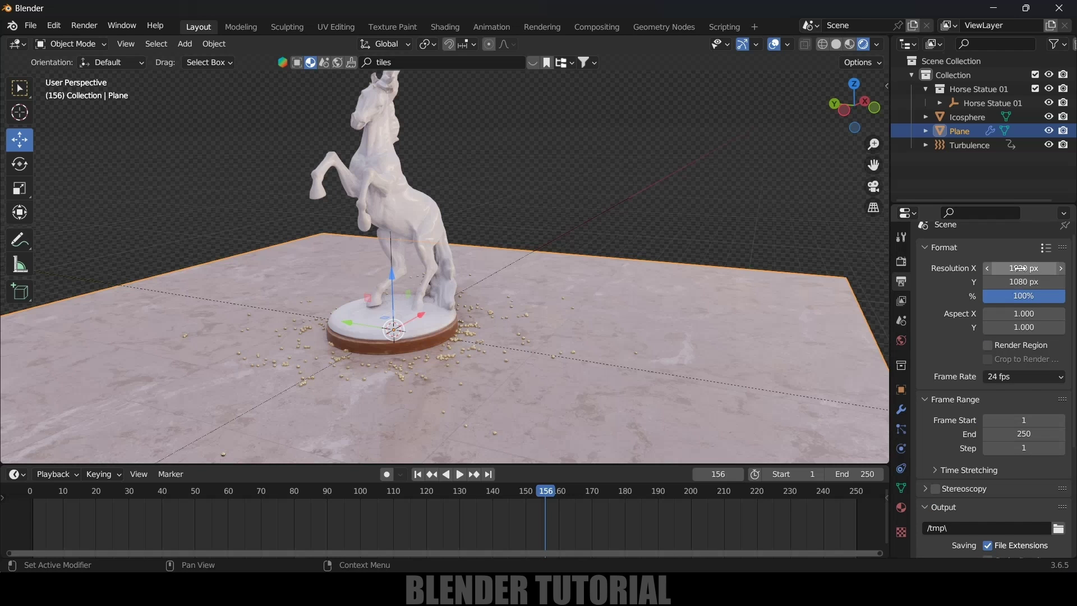
Enable Render Region and Crop to Render Region, keeping the frame rate at 24 fps
scroll(986, 324, down, 1)
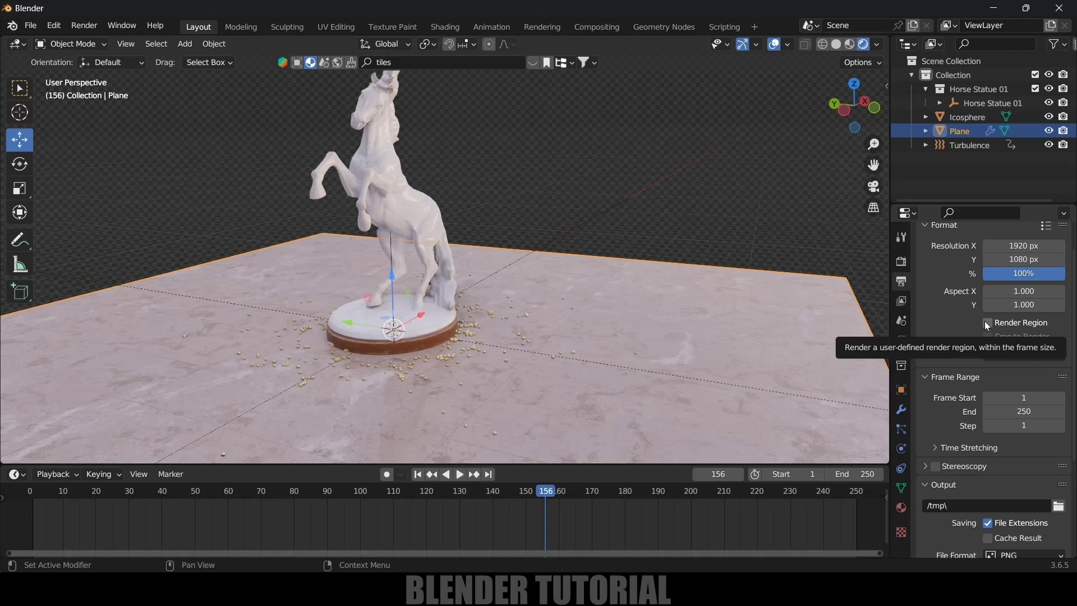
click(987, 322)
click(987, 337)
scroll(972, 346, down, 3)
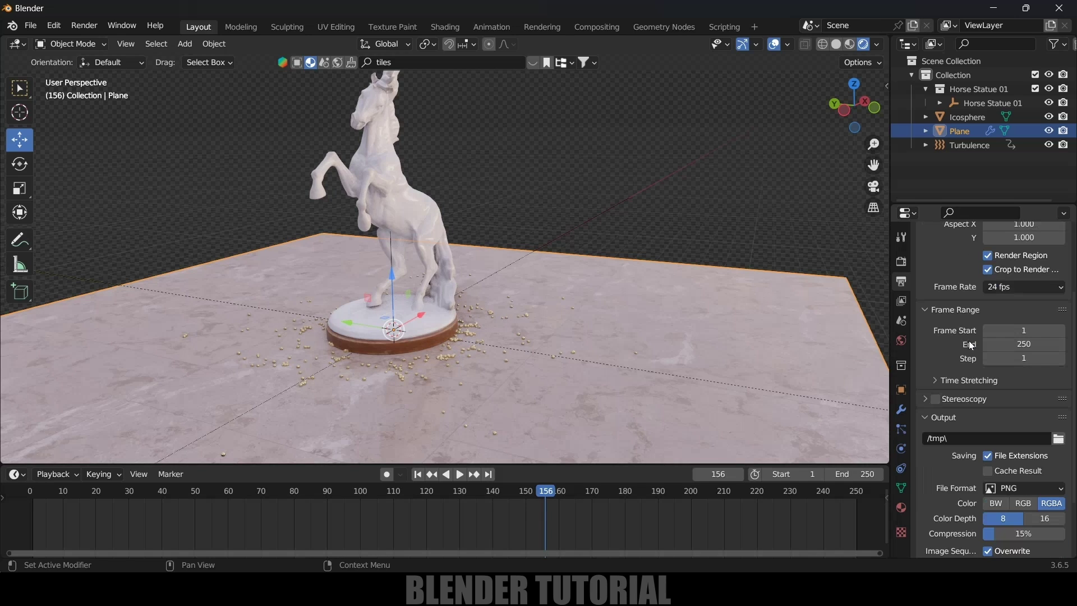
click(1008, 292)
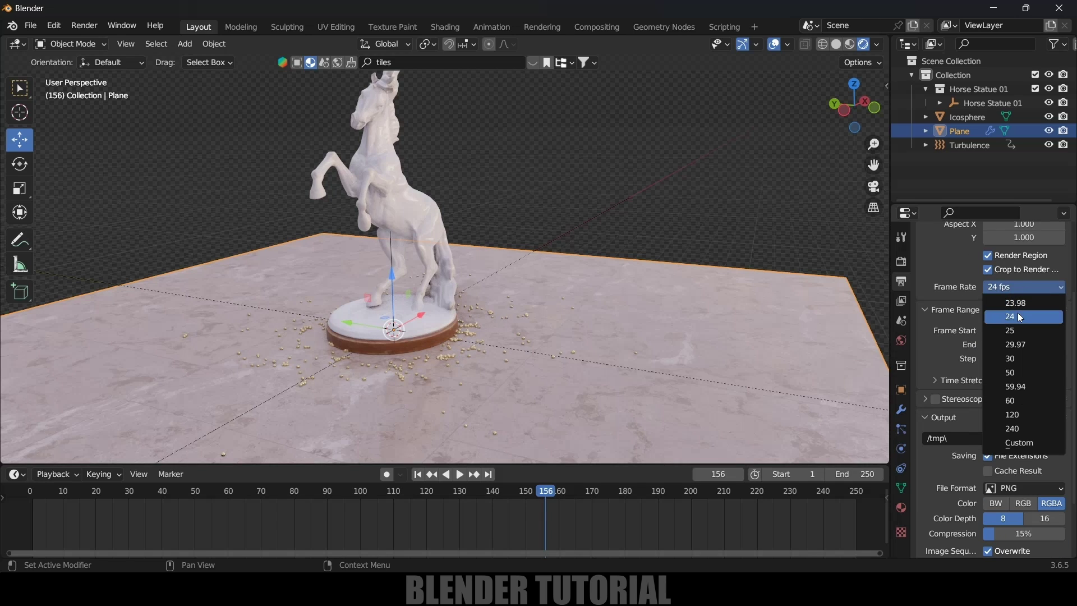
click(985, 315)
Preview the particle animation and set the frame range end to 200
scroll(985, 323, down, 1)
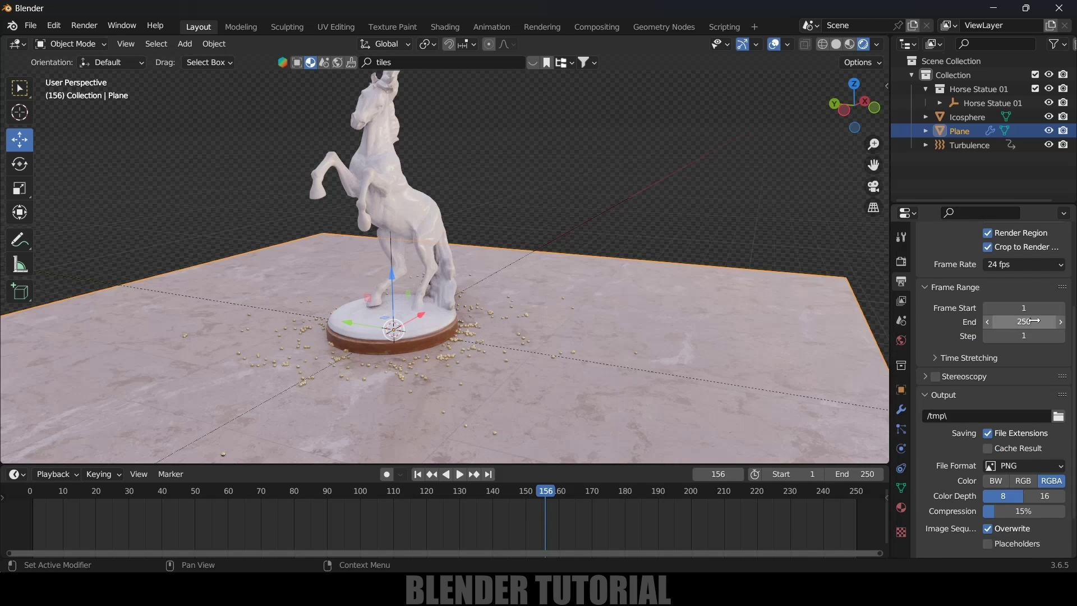
key(space)
key(space)
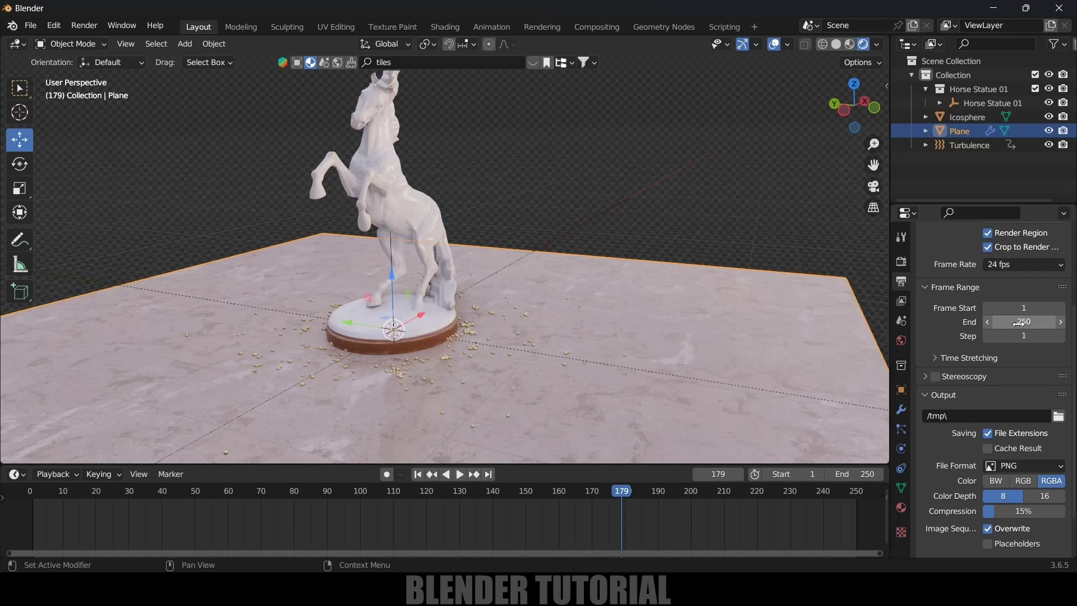
click(1023, 321)
text(200)
key(Return)
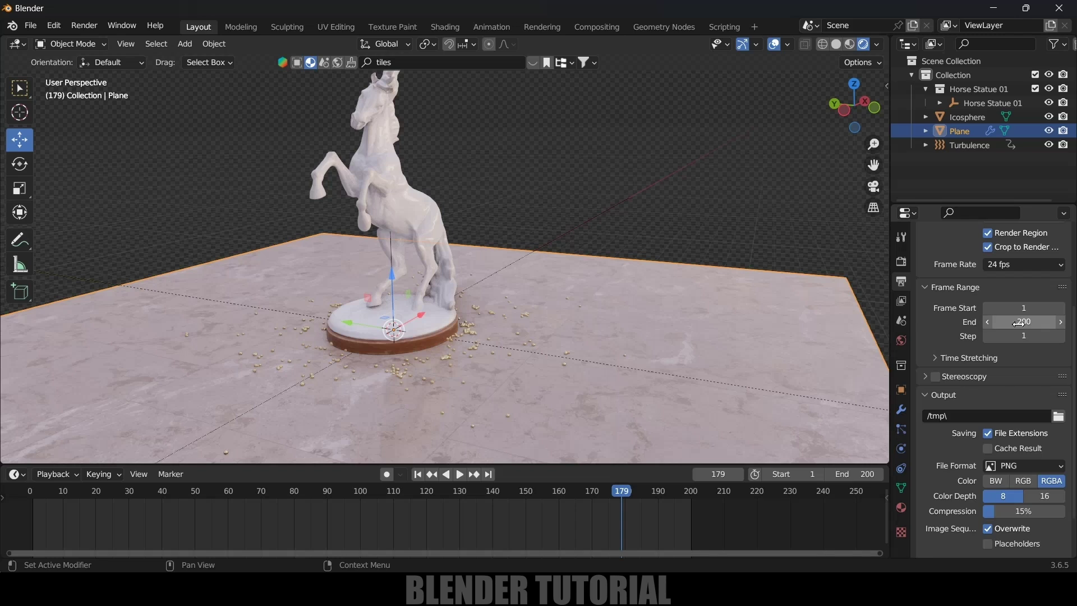
scroll(982, 321, down, 2)
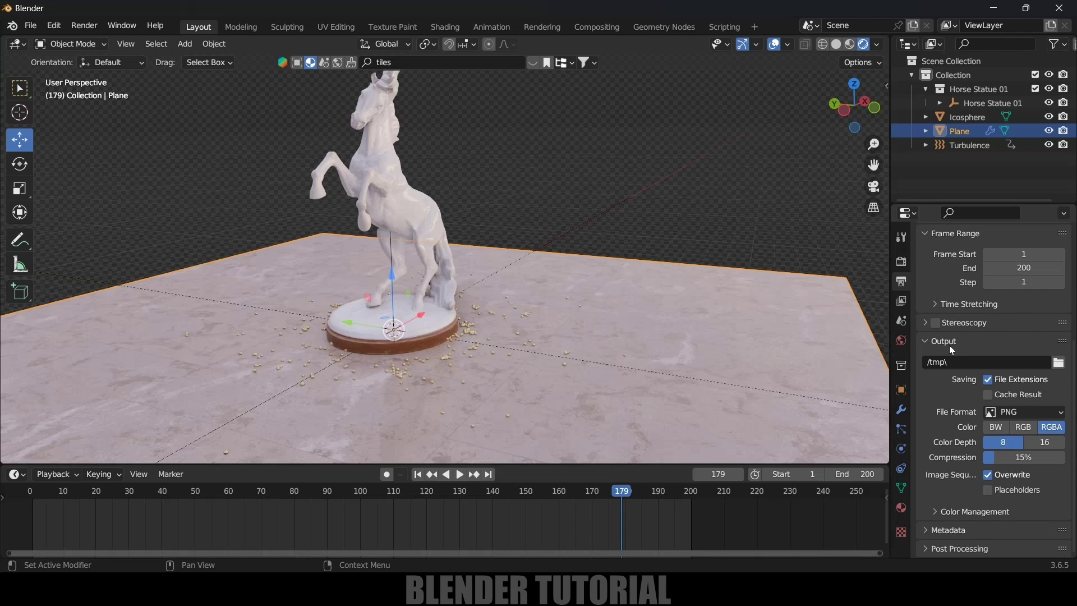
Save renders as PNG to D:\youtube\particles falls\seq\ and make the horse statue active
click(1060, 363)
click(1017, 412)
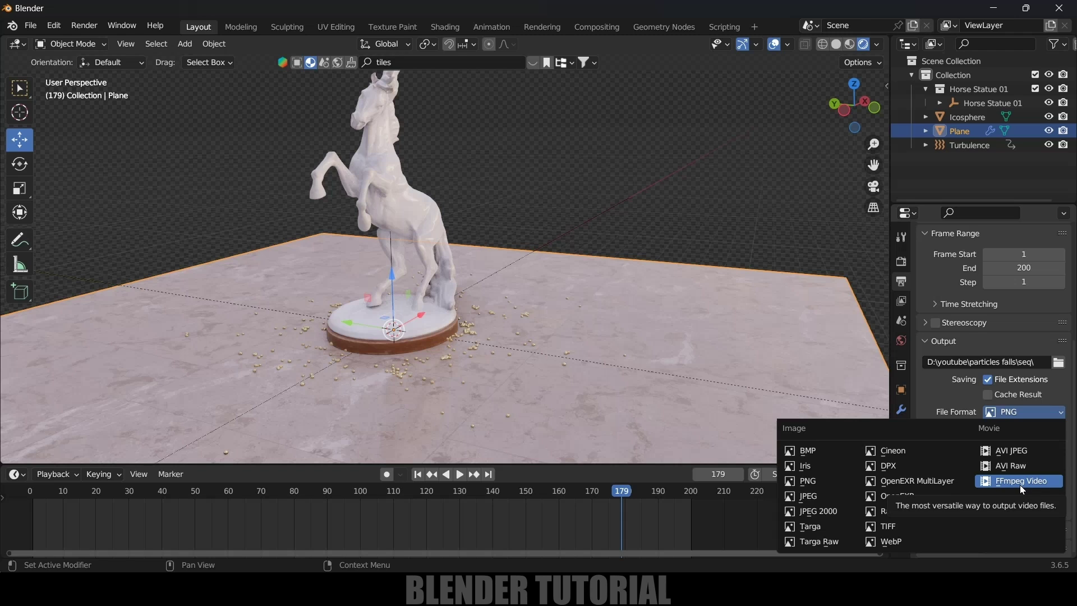
click(827, 477)
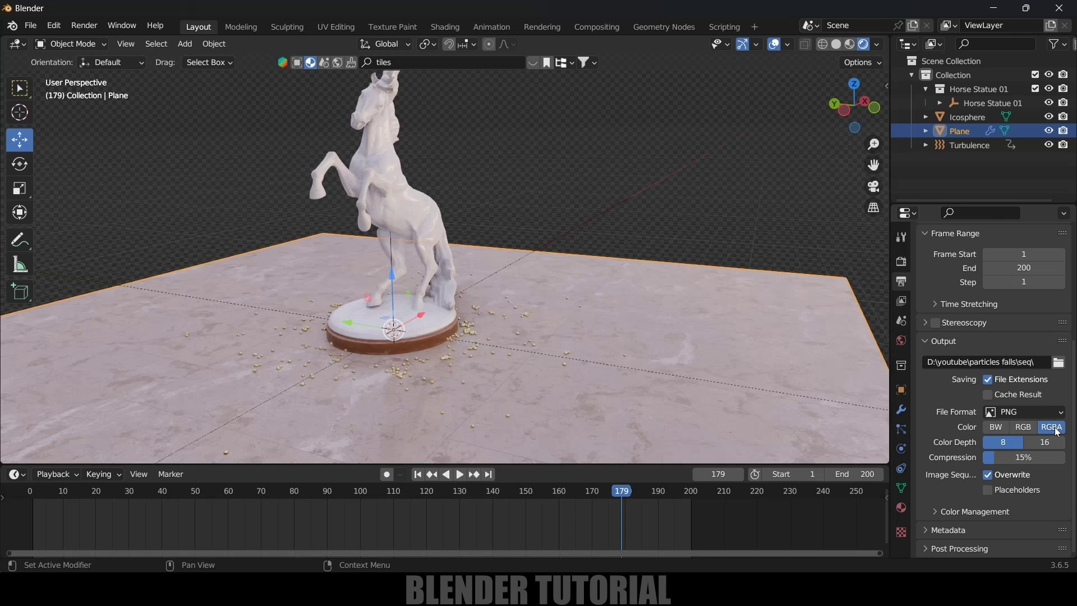
middle_drag(505, 224, 460, 214)
click(405, 204)
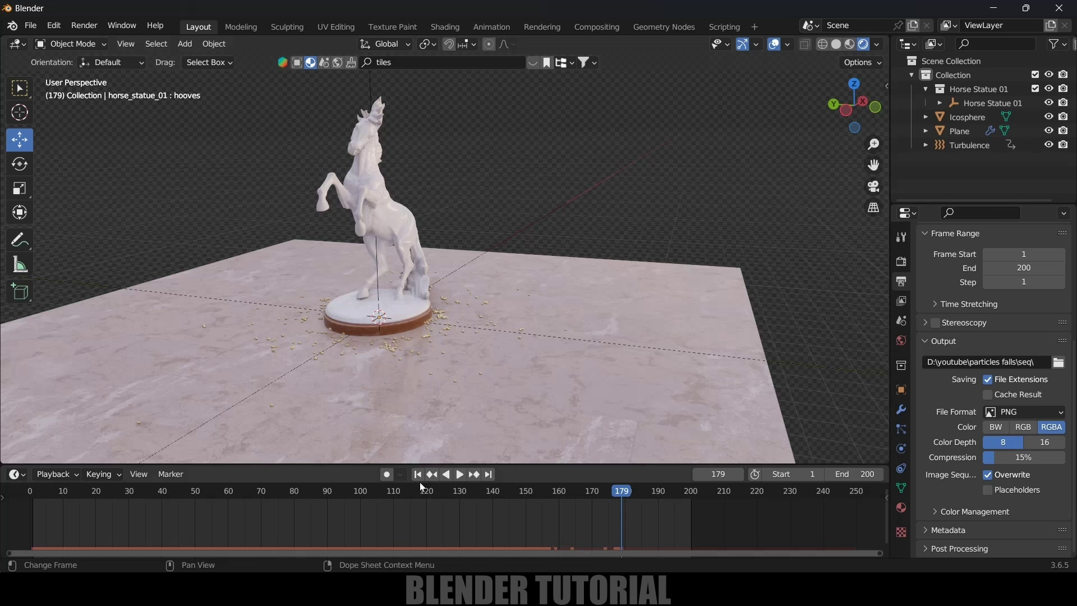
Bake the horse statue's particle simulation from its Particle Properties Cache panel
click(395, 201)
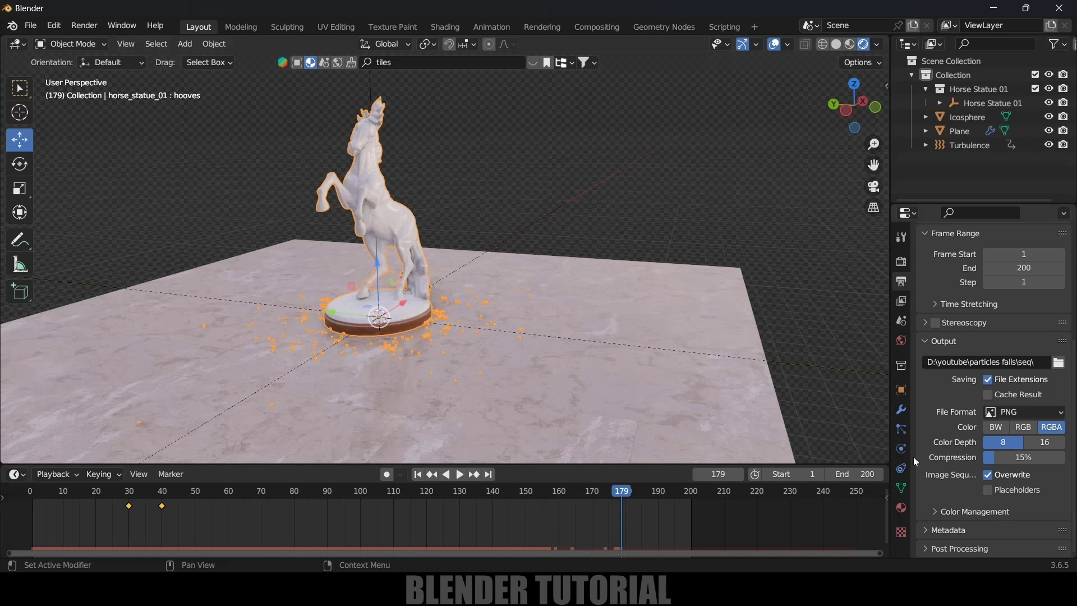
click(903, 430)
scroll(934, 432, down, 10)
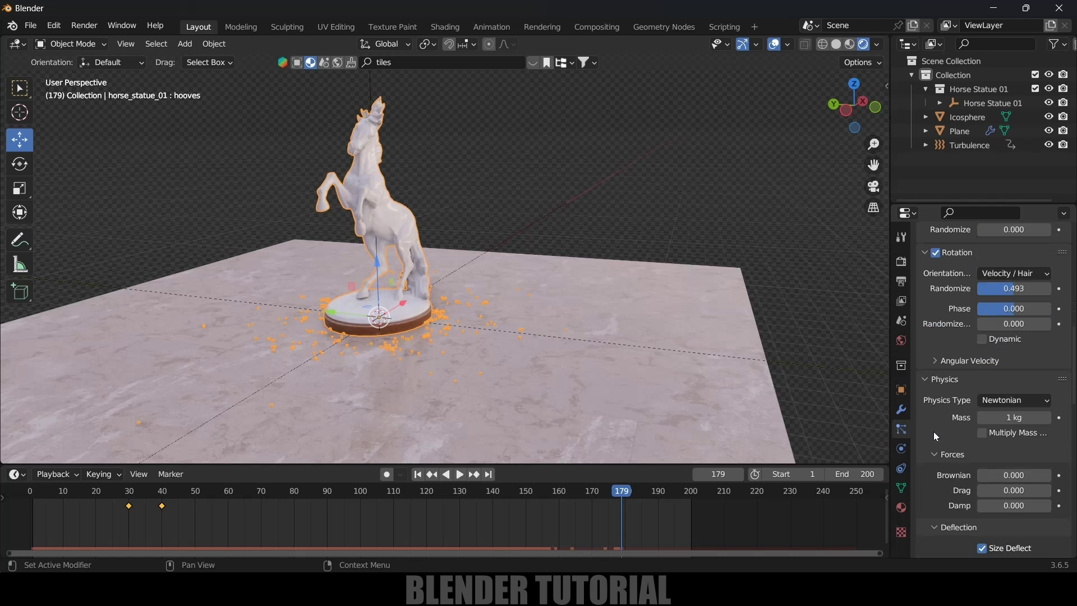
scroll(937, 415, up, 20)
click(925, 393)
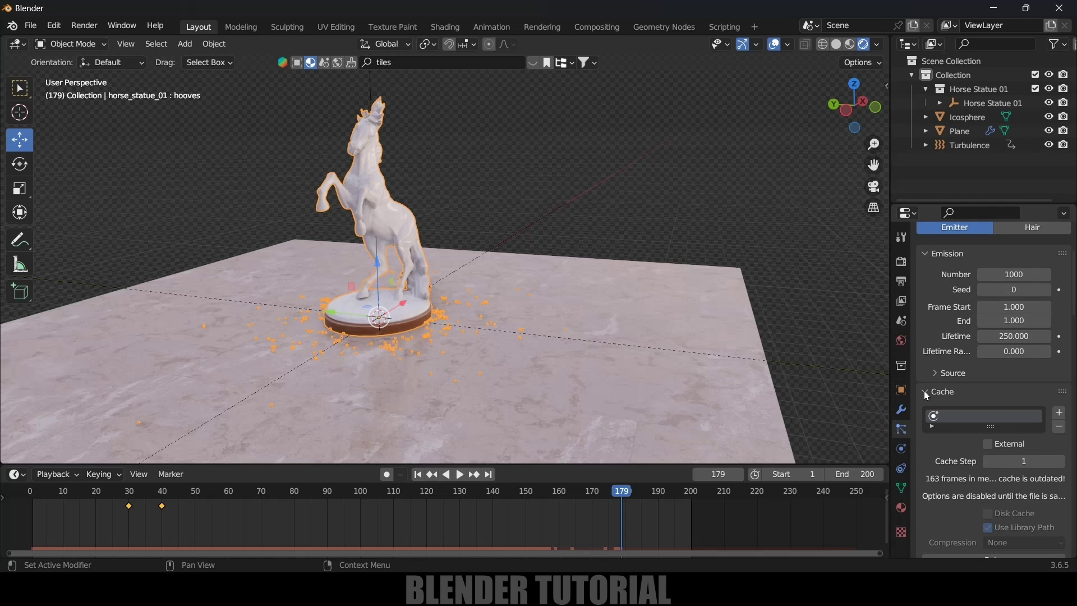
scroll(936, 408, down, 6)
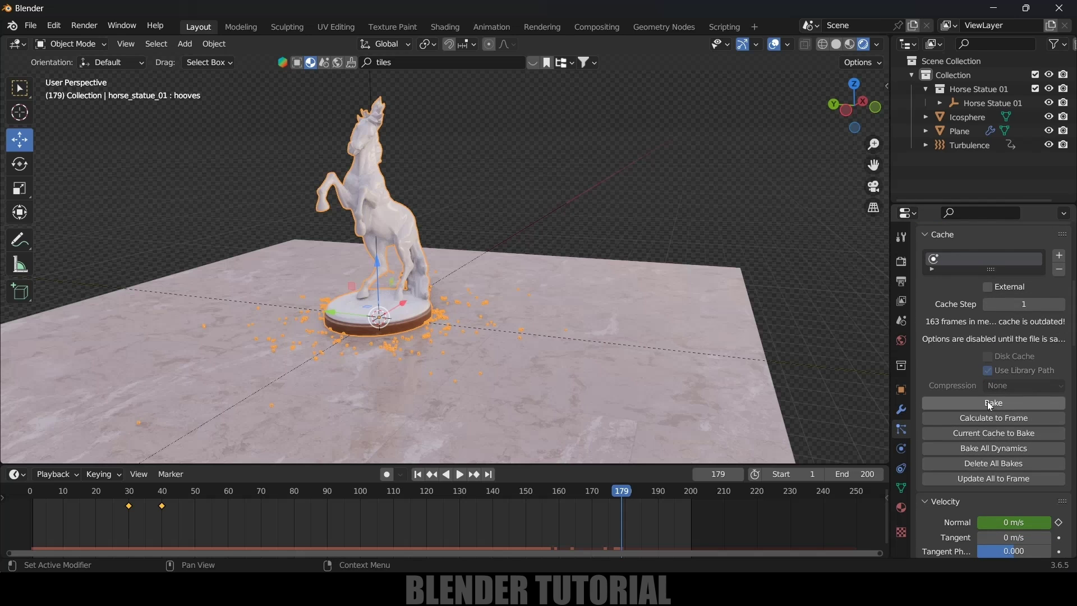
click(983, 401)
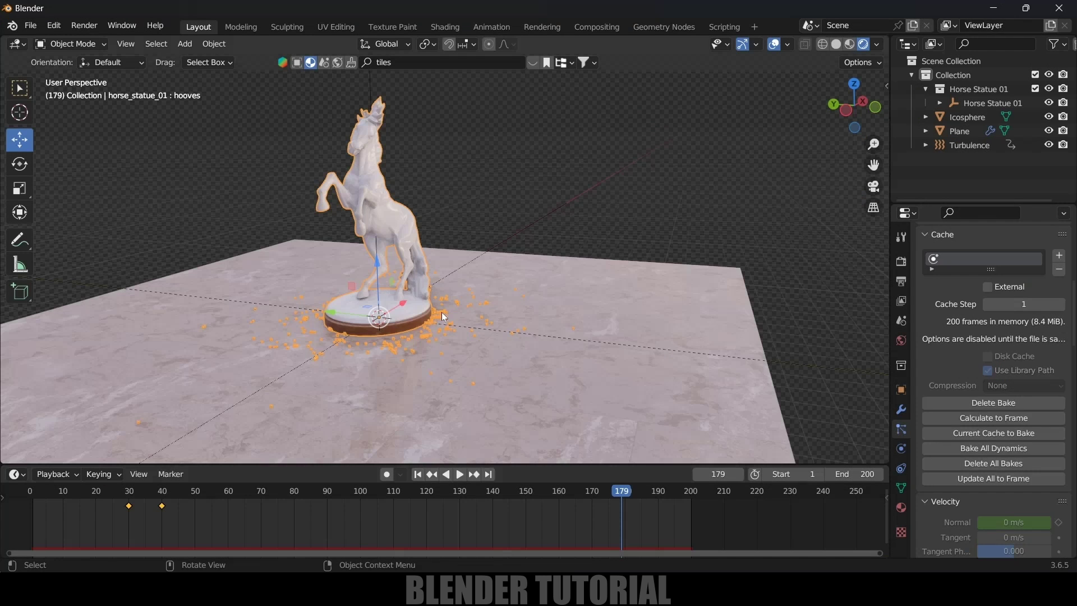
middle_drag(442, 312, 482, 264)
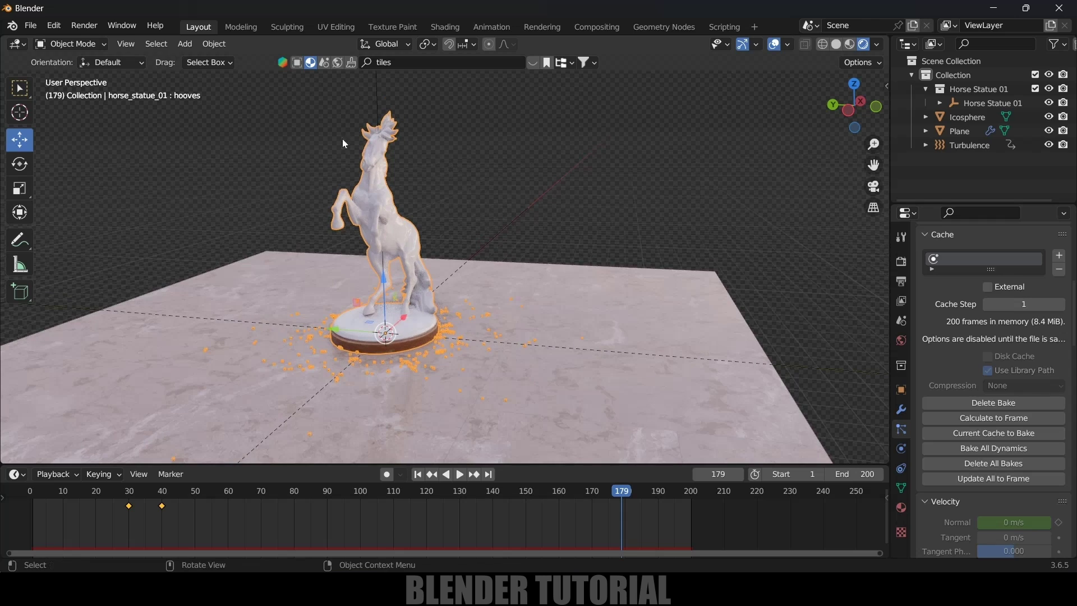
click(190, 47)
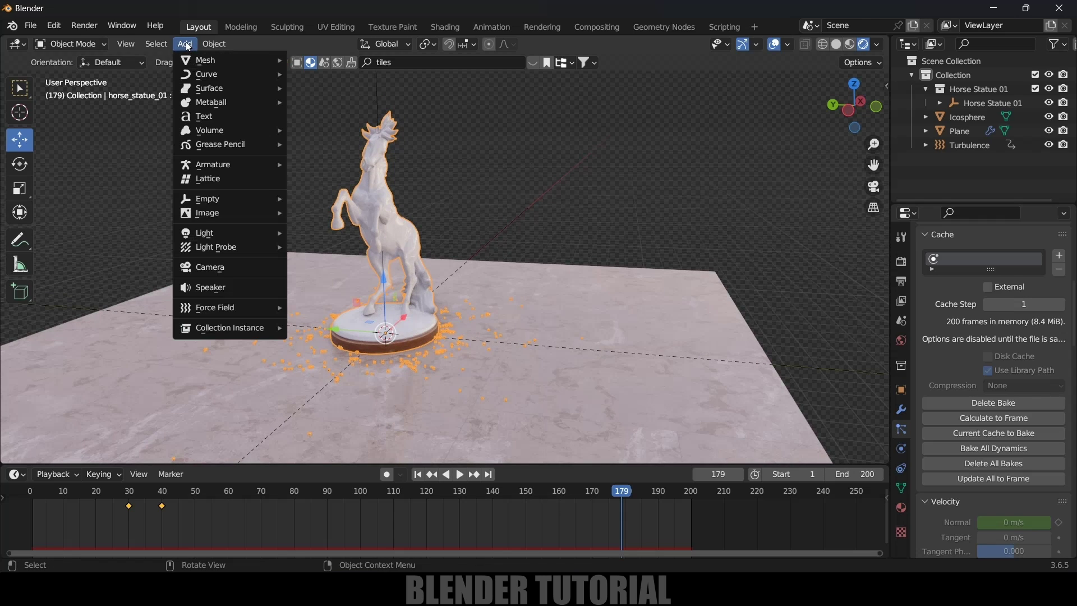
Add a camera aligned to the view, lock it to the view, and frame the statue front-on
click(212, 267)
key(ctrl+alt+KP_0)
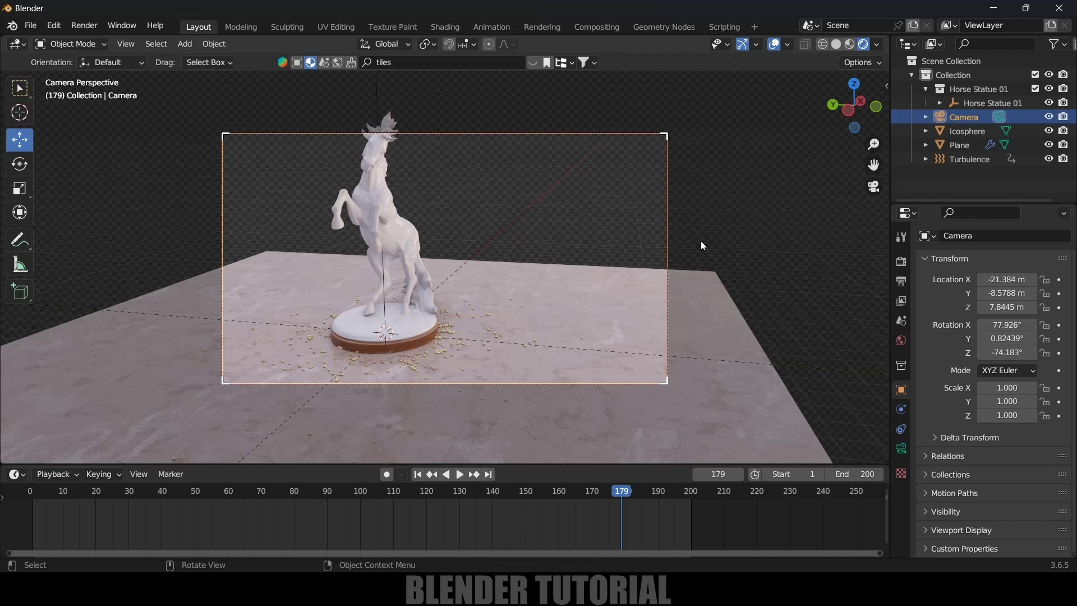
key(n)
click(880, 148)
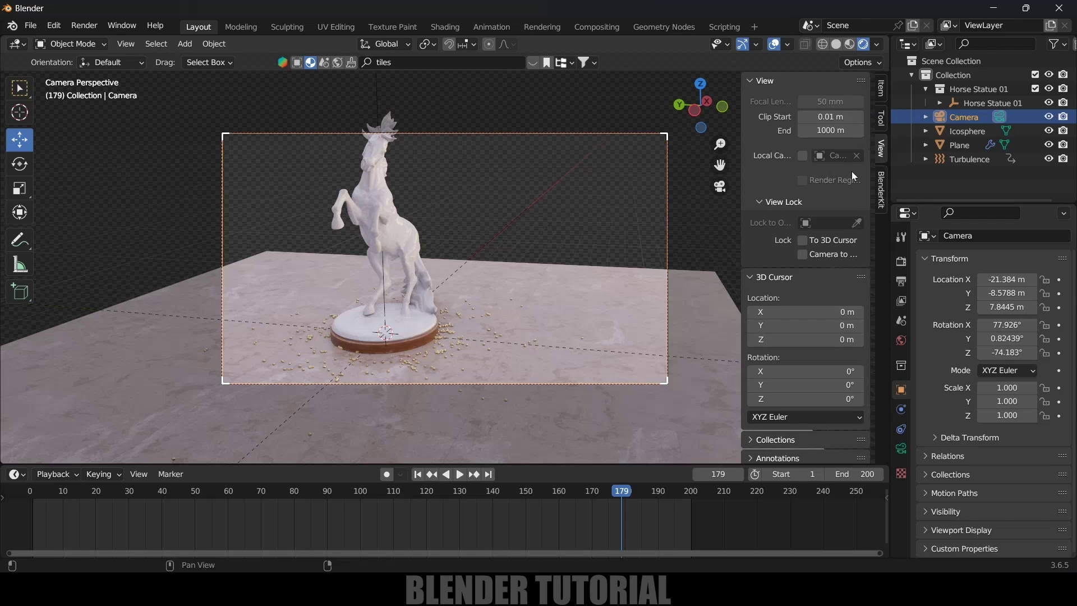
click(803, 254)
middle_drag(495, 271, 553, 282)
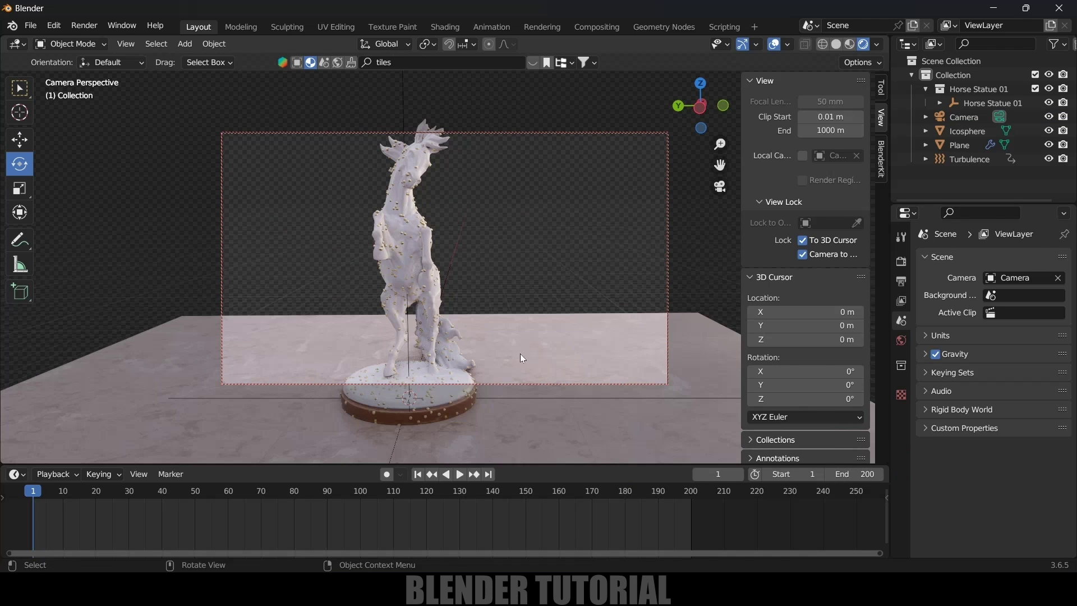
click(190, 48)
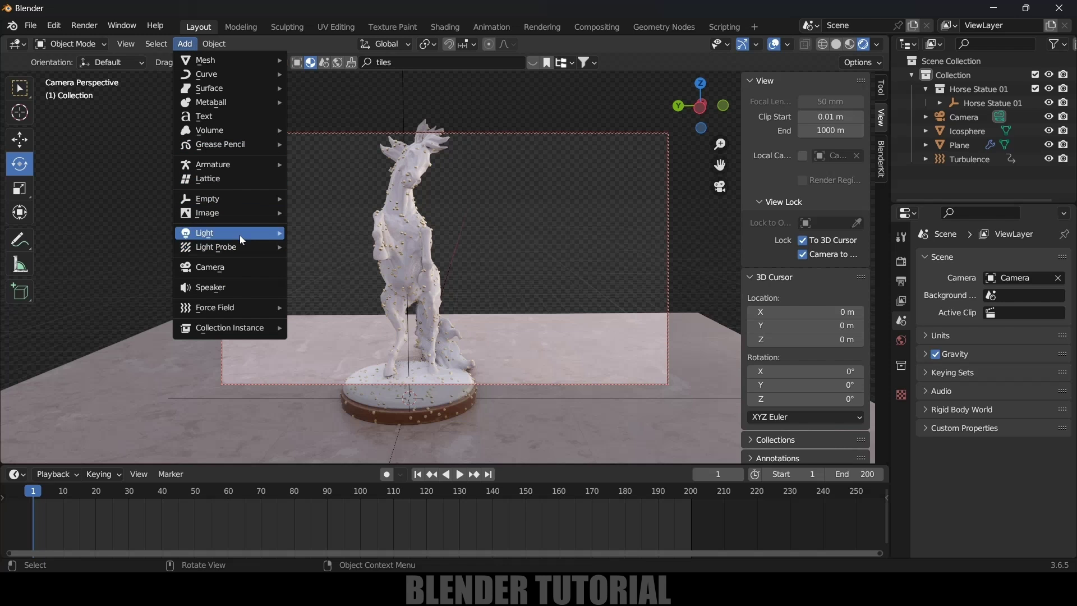
Add a Sun light, move it up beside the statue, and tilt it about −34° on X
mouse_move(241, 235)
click(321, 248)
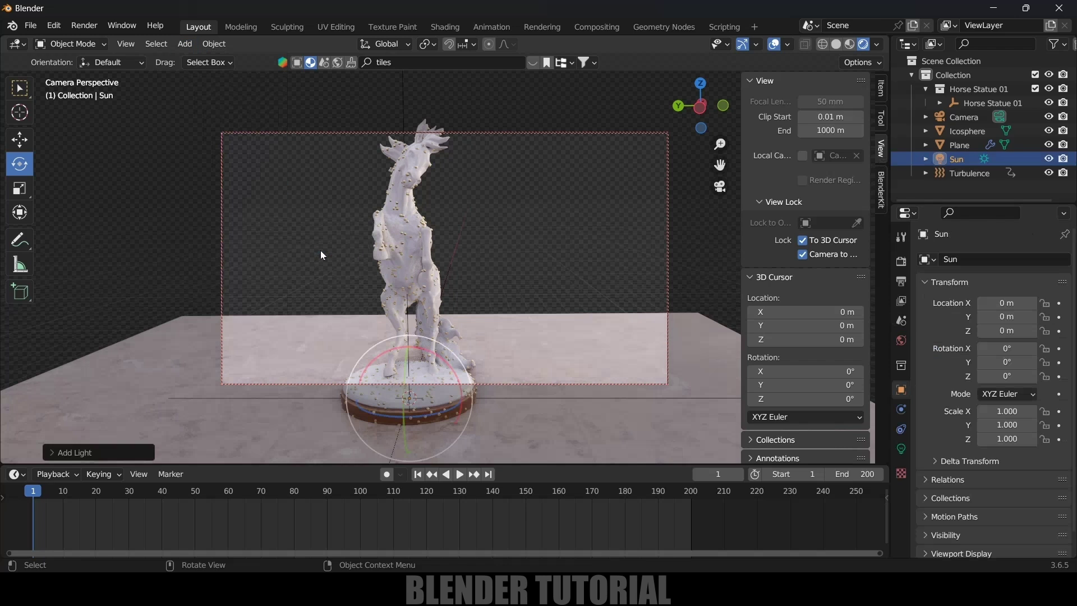
click(19, 140)
drag(387, 227, 317, 271)
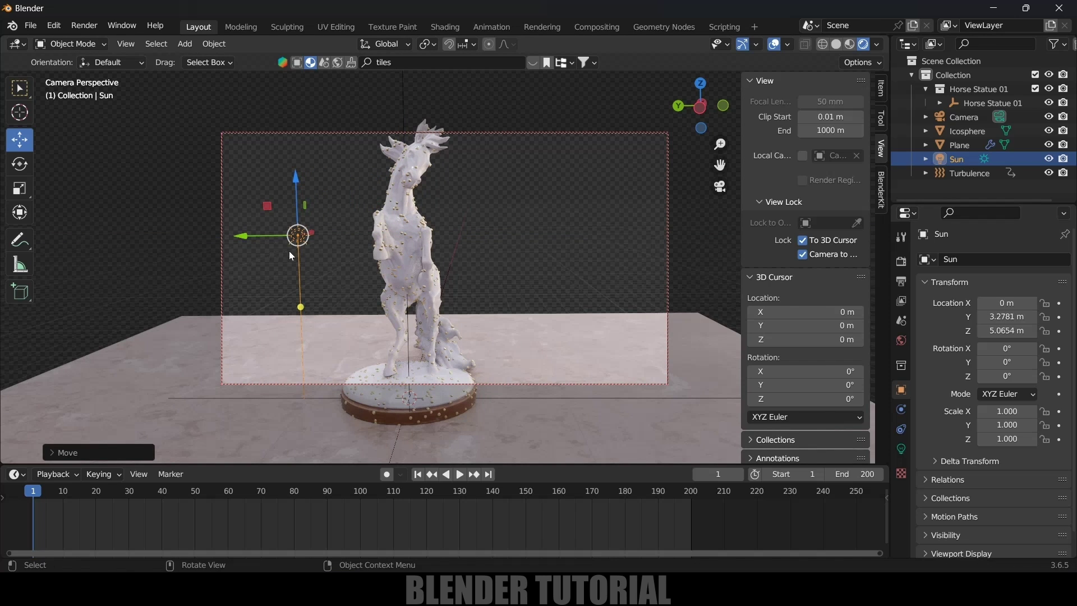
click(25, 165)
drag(331, 194, 316, 186)
middle_drag(528, 292, 361, 182)
drag(332, 159, 329, 164)
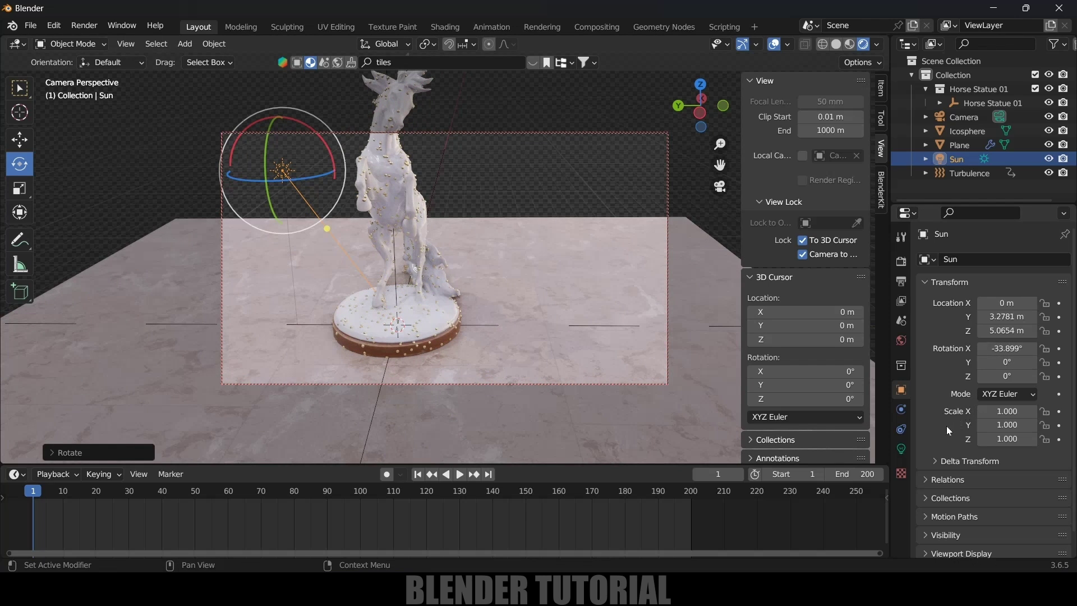
Set the sun light's strength to 3
click(901, 449)
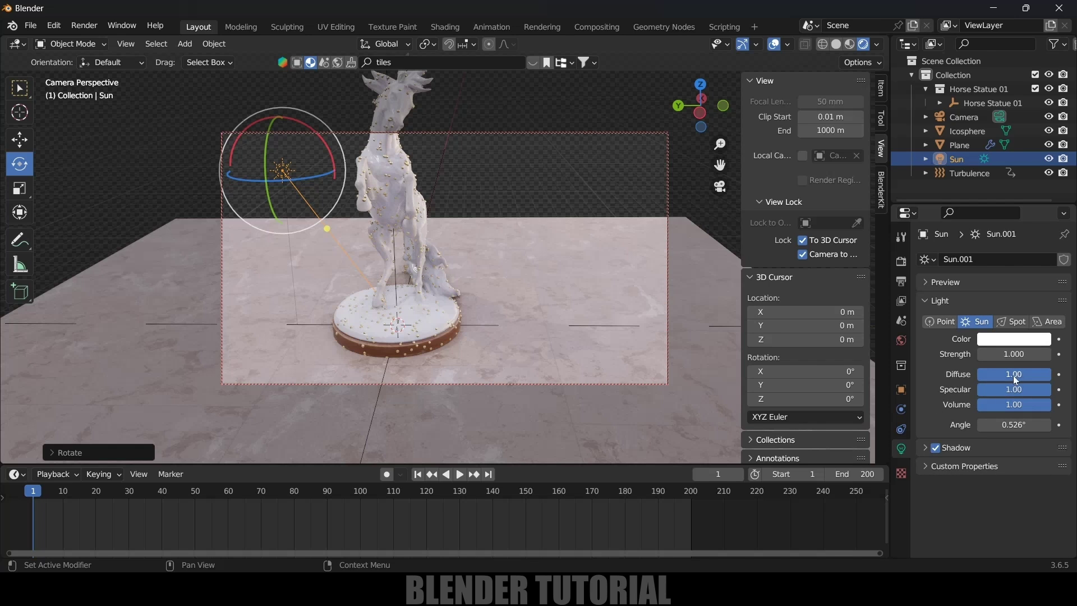
click(1013, 354)
text(5)
key(Return)
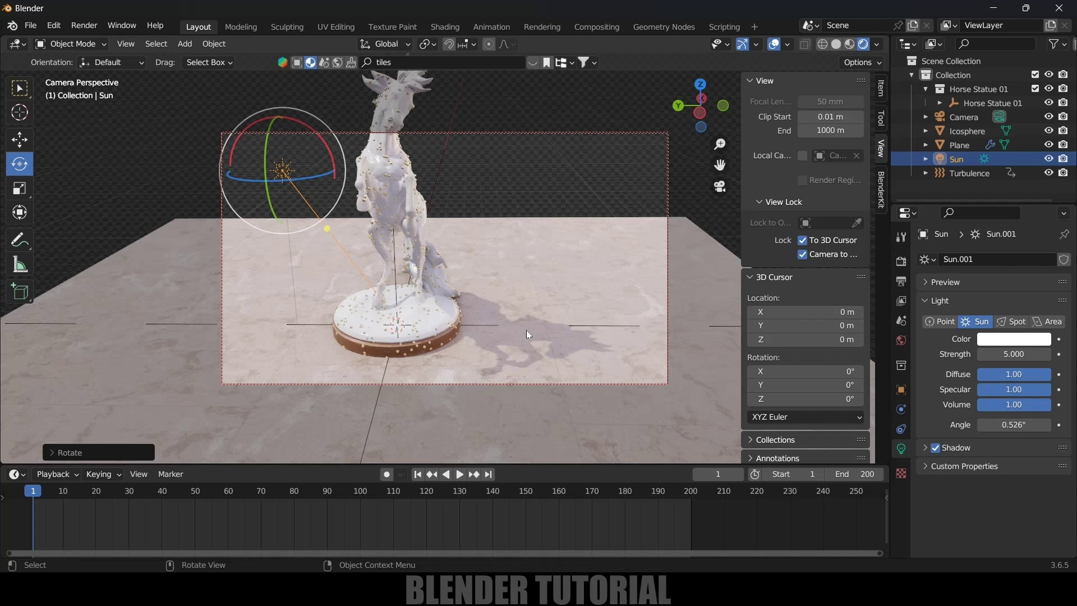
click(1013, 354)
text(3)
key(Return)
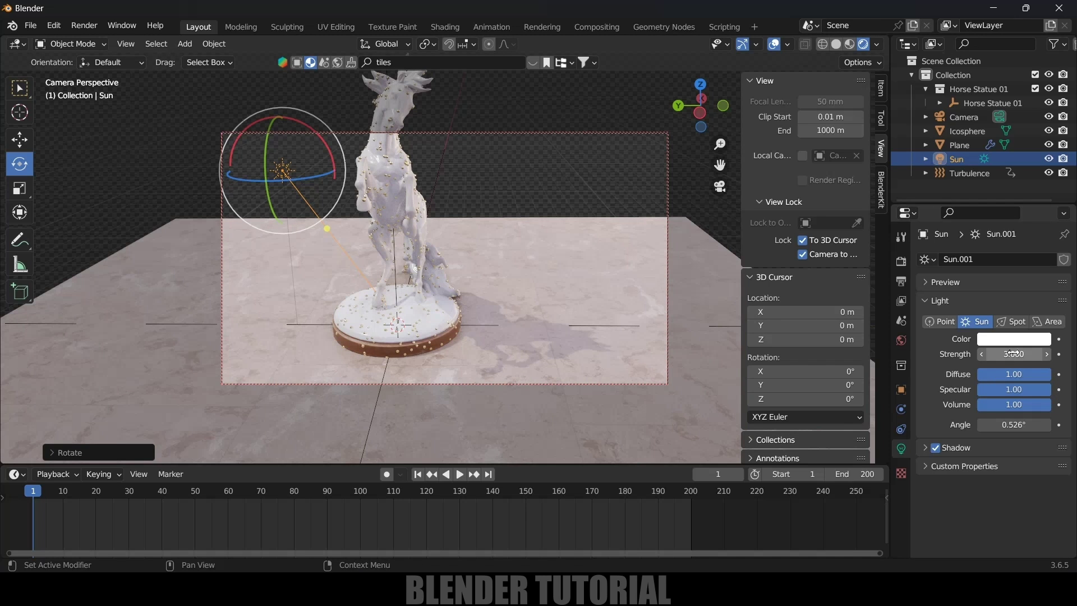
middle_drag(547, 297, 533, 269)
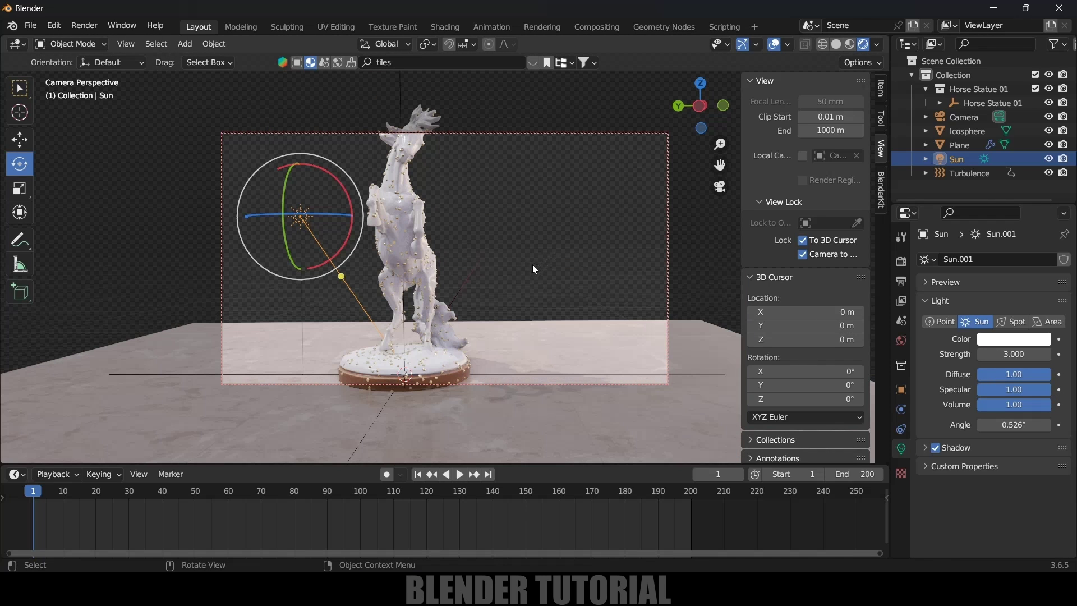
Select the horse statue and delete its particle bake in the Cache panel
click(85, 27)
click(412, 221)
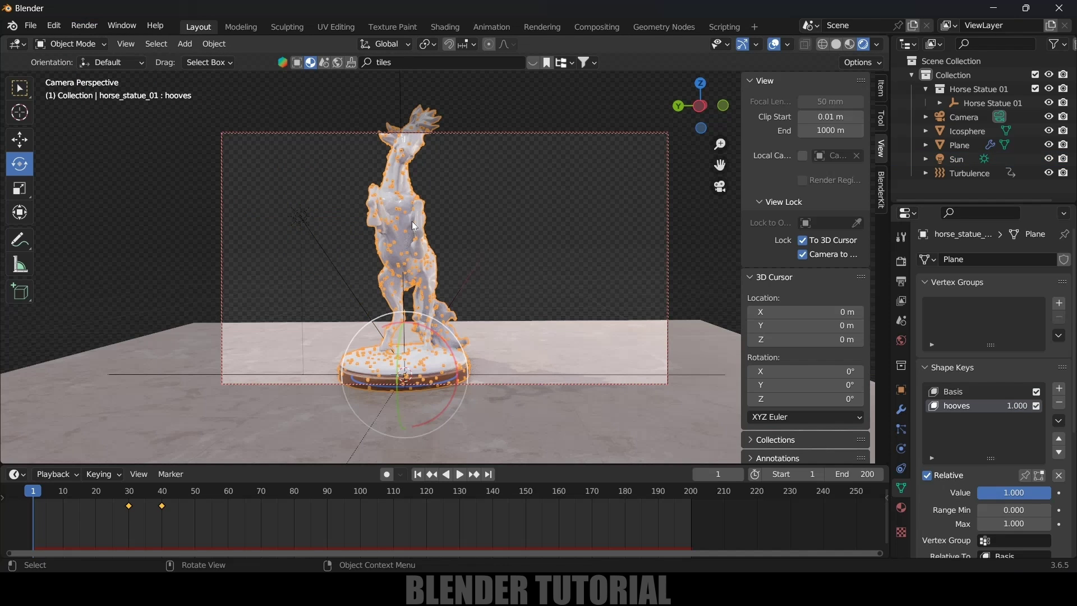
click(901, 429)
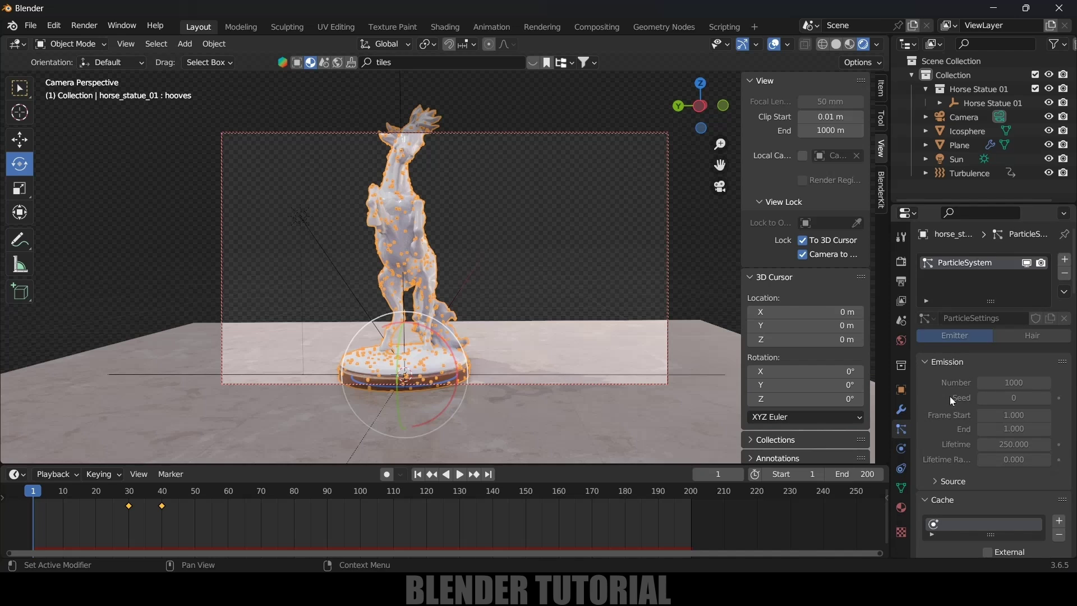
scroll(952, 401, down, 10)
scroll(951, 400, down, 2)
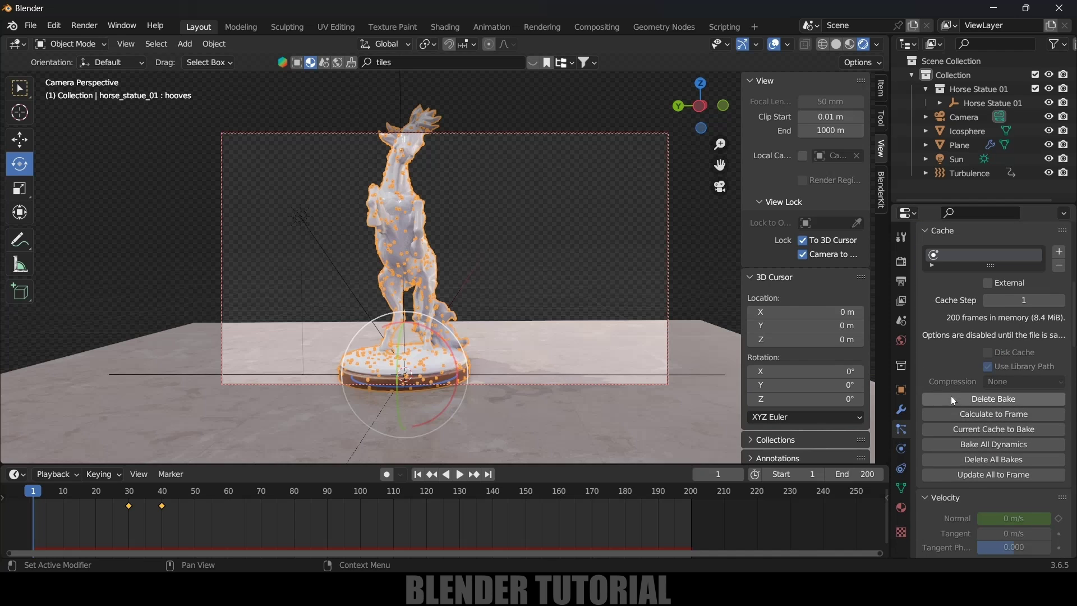
click(989, 399)
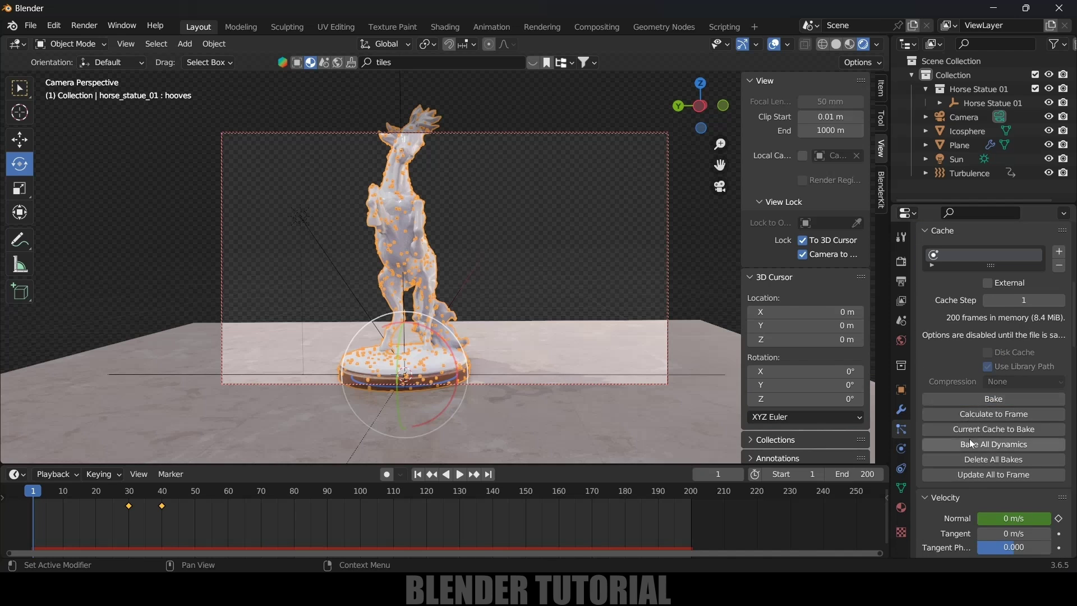
Set the statue's particle Emission Number to 100000
scroll(972, 443, up, 11)
scroll(972, 443, up, 1)
double_click(1004, 382)
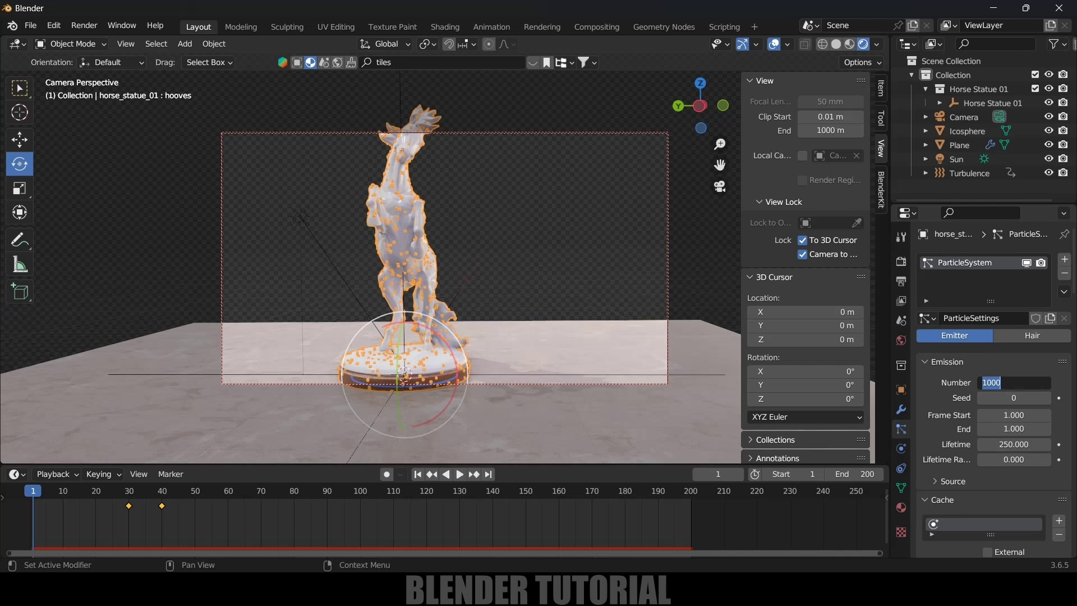
text(100000)
key(Return)
scroll(1026, 348, down, 3)
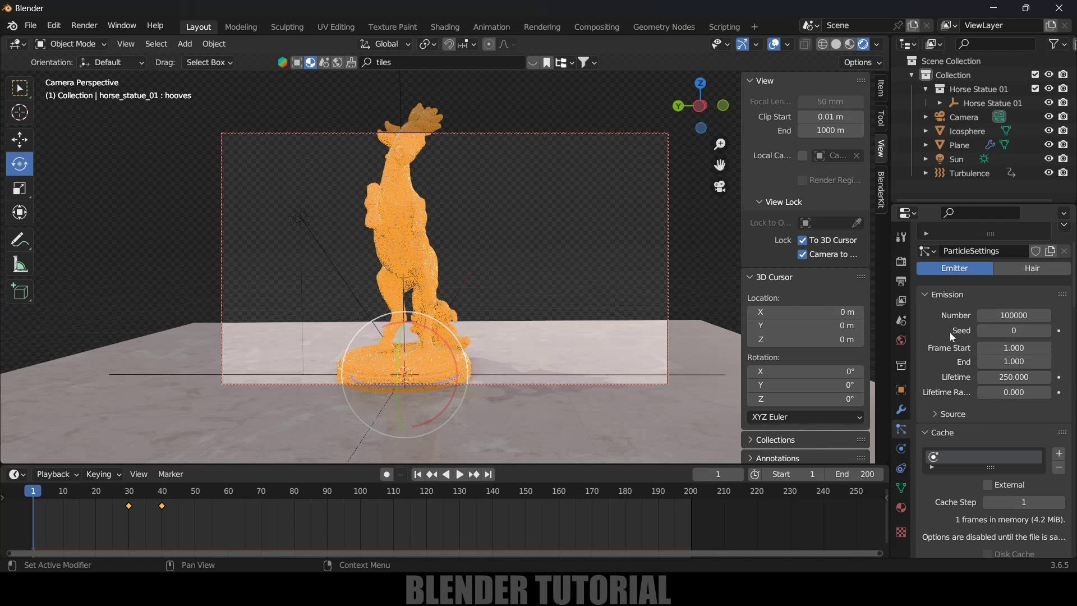
scroll(942, 350, down, 8)
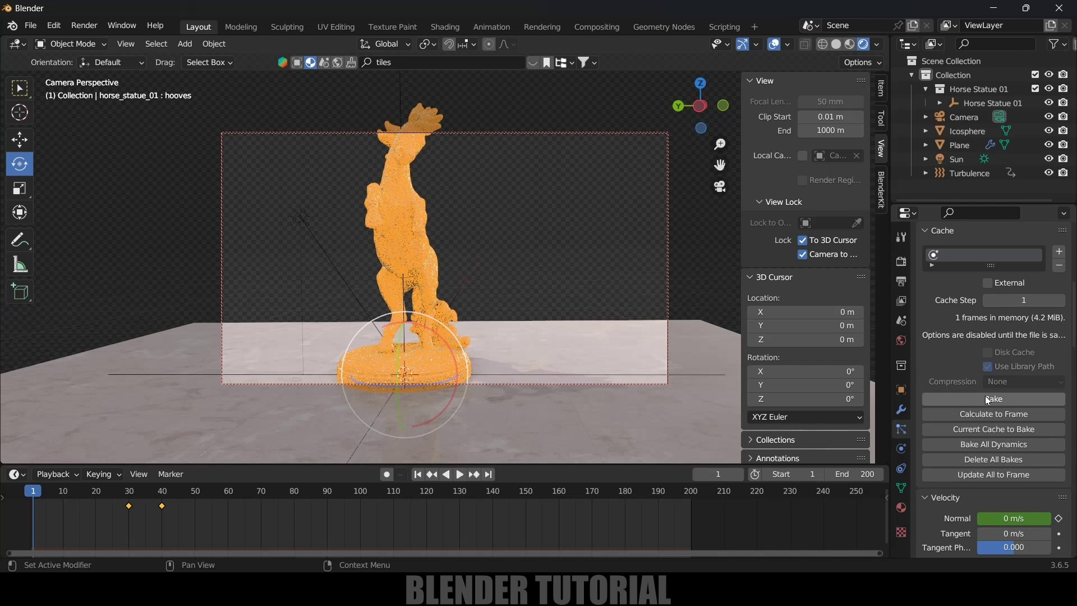